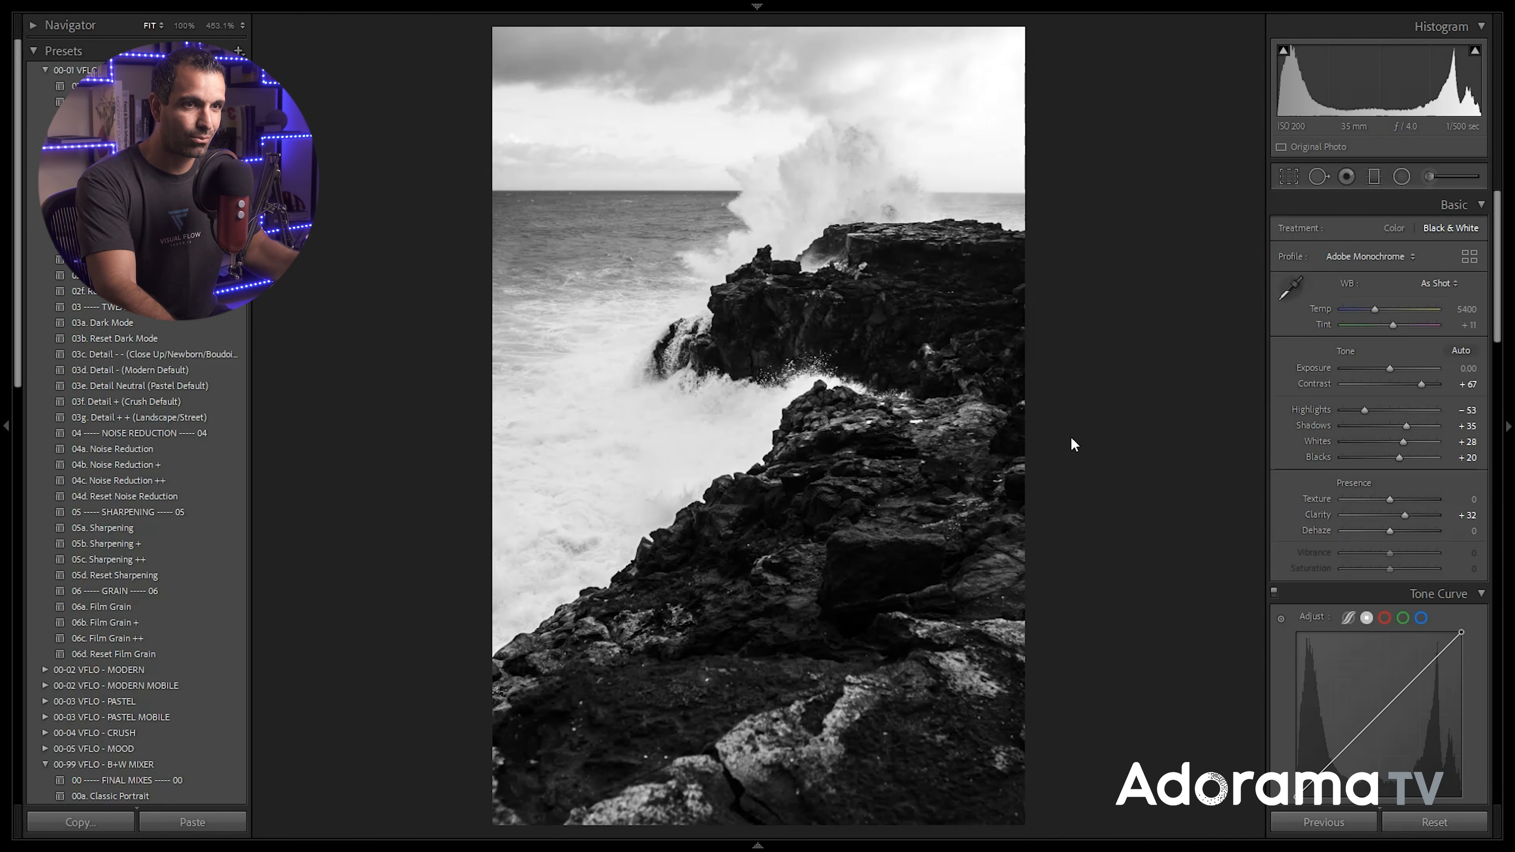
Reset the photo, convert it to black and white, and set Contrast +100, Highlights −67, Shadows +47, Whites −43 and Blacks +37
key(ctrl+shift+r)
key(v)
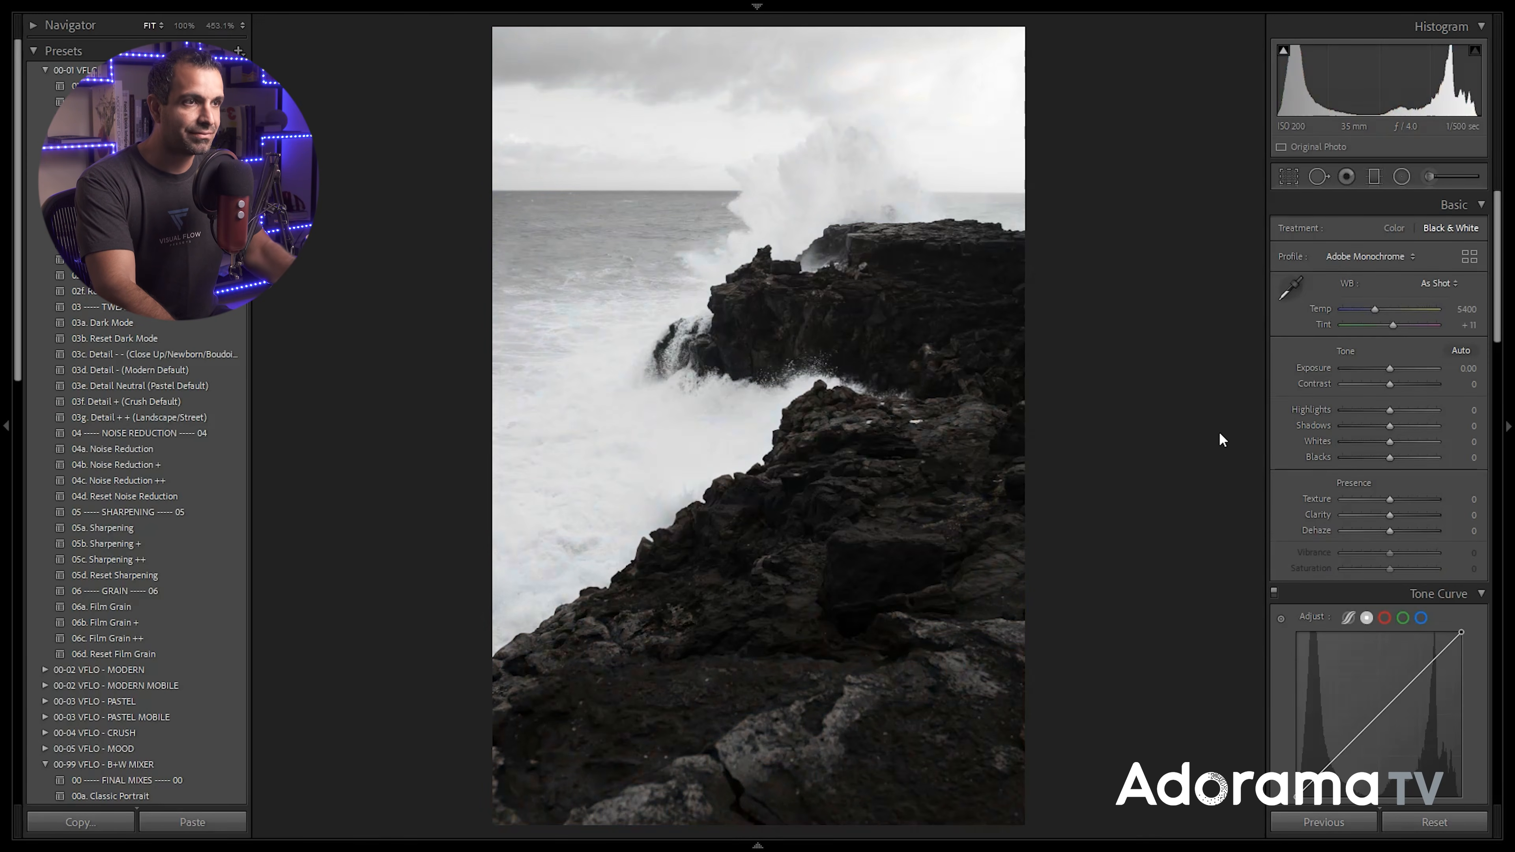
drag(1390, 410, 1408, 458)
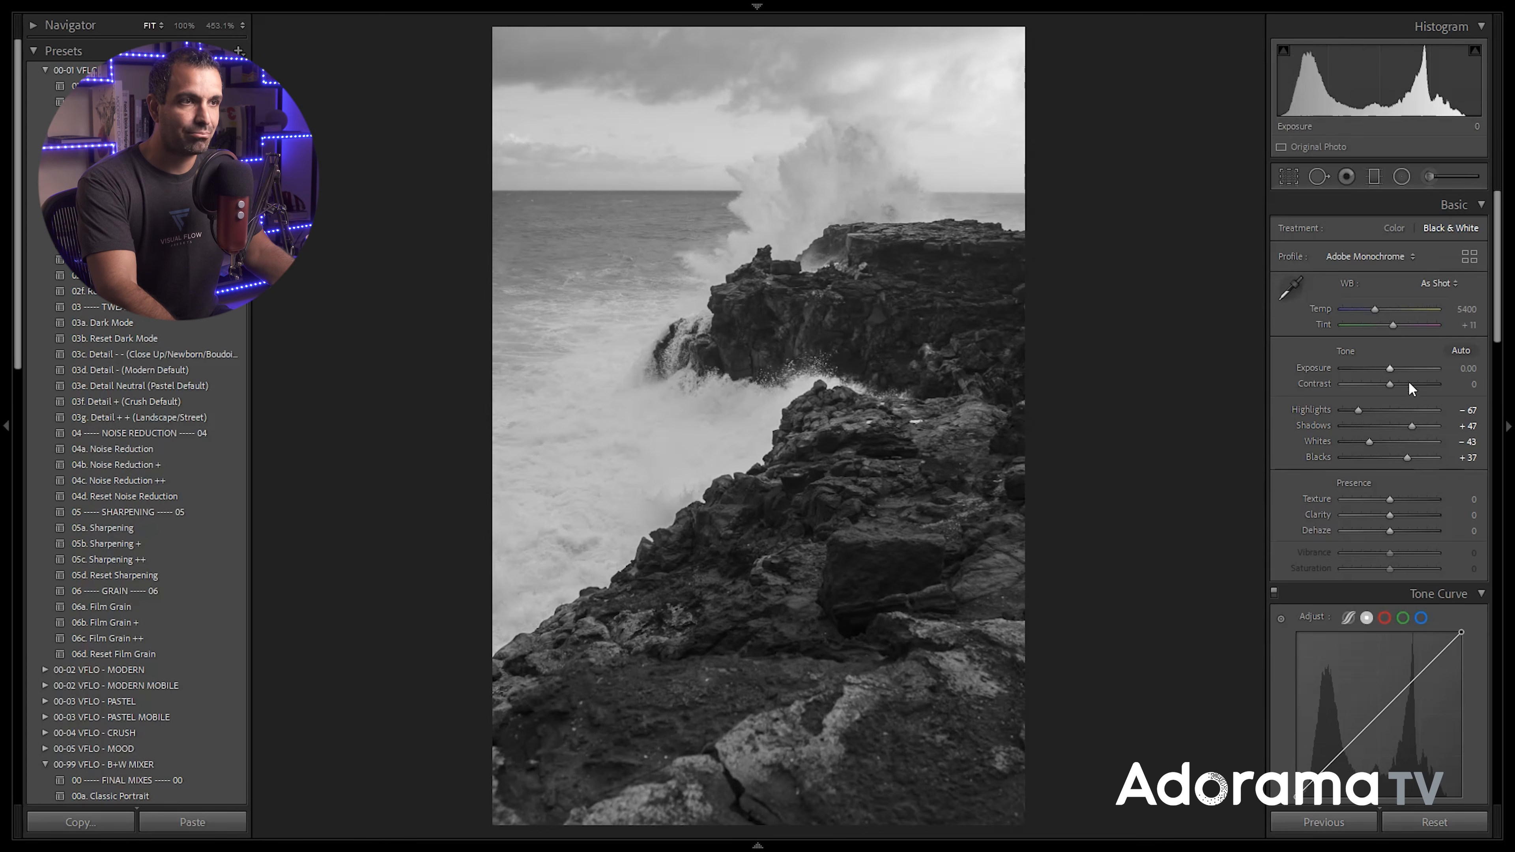
drag(1408, 384, 1456, 384)
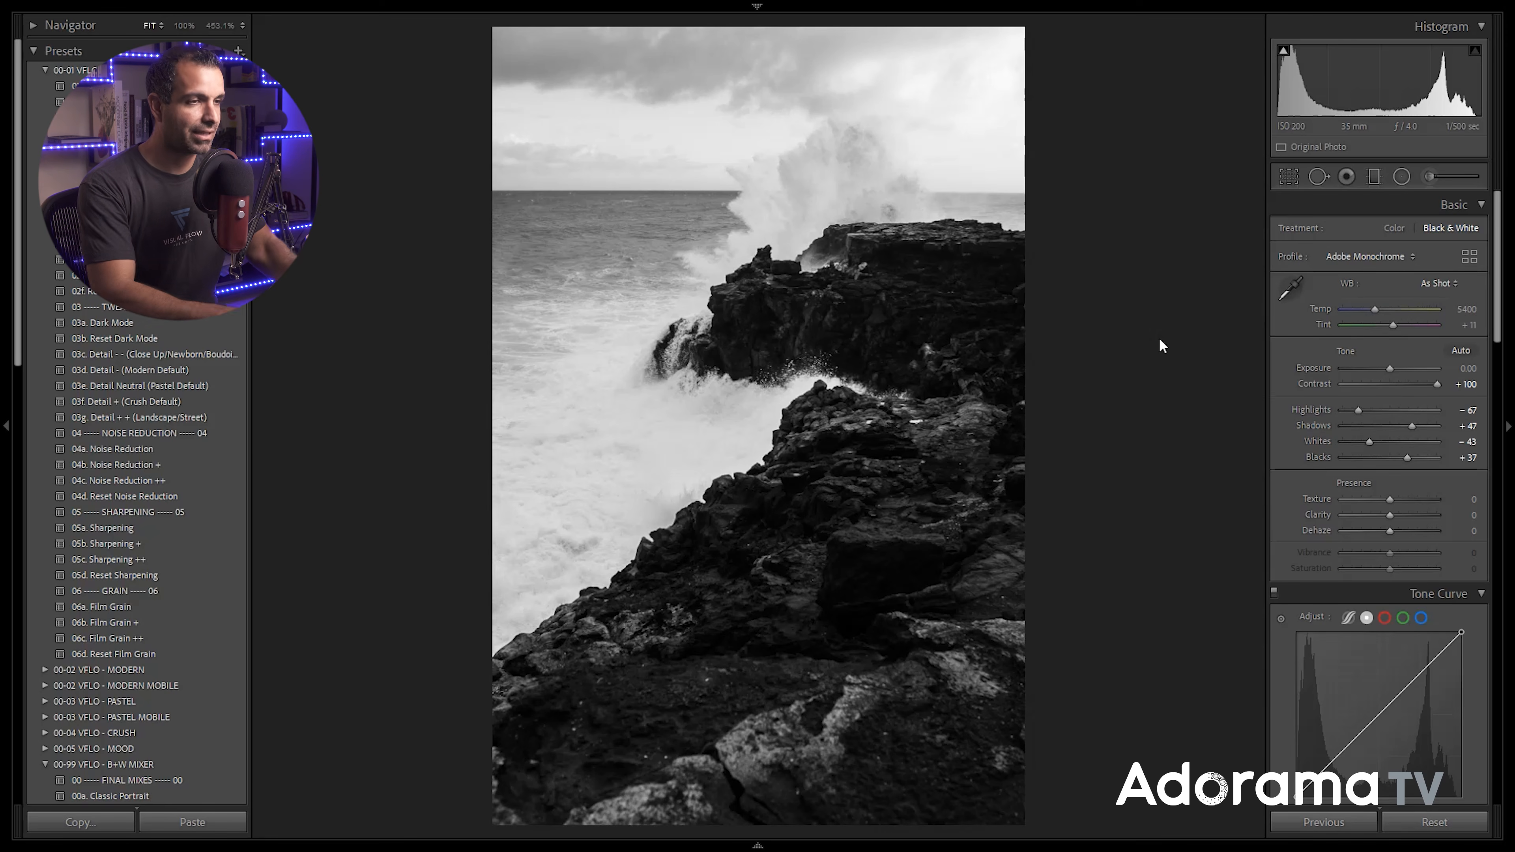
key(ctrl+z)
key(ctrl+y)
Reset the next copy of the seascape to its color original and set its white balance temperature to 5083
key(Right)
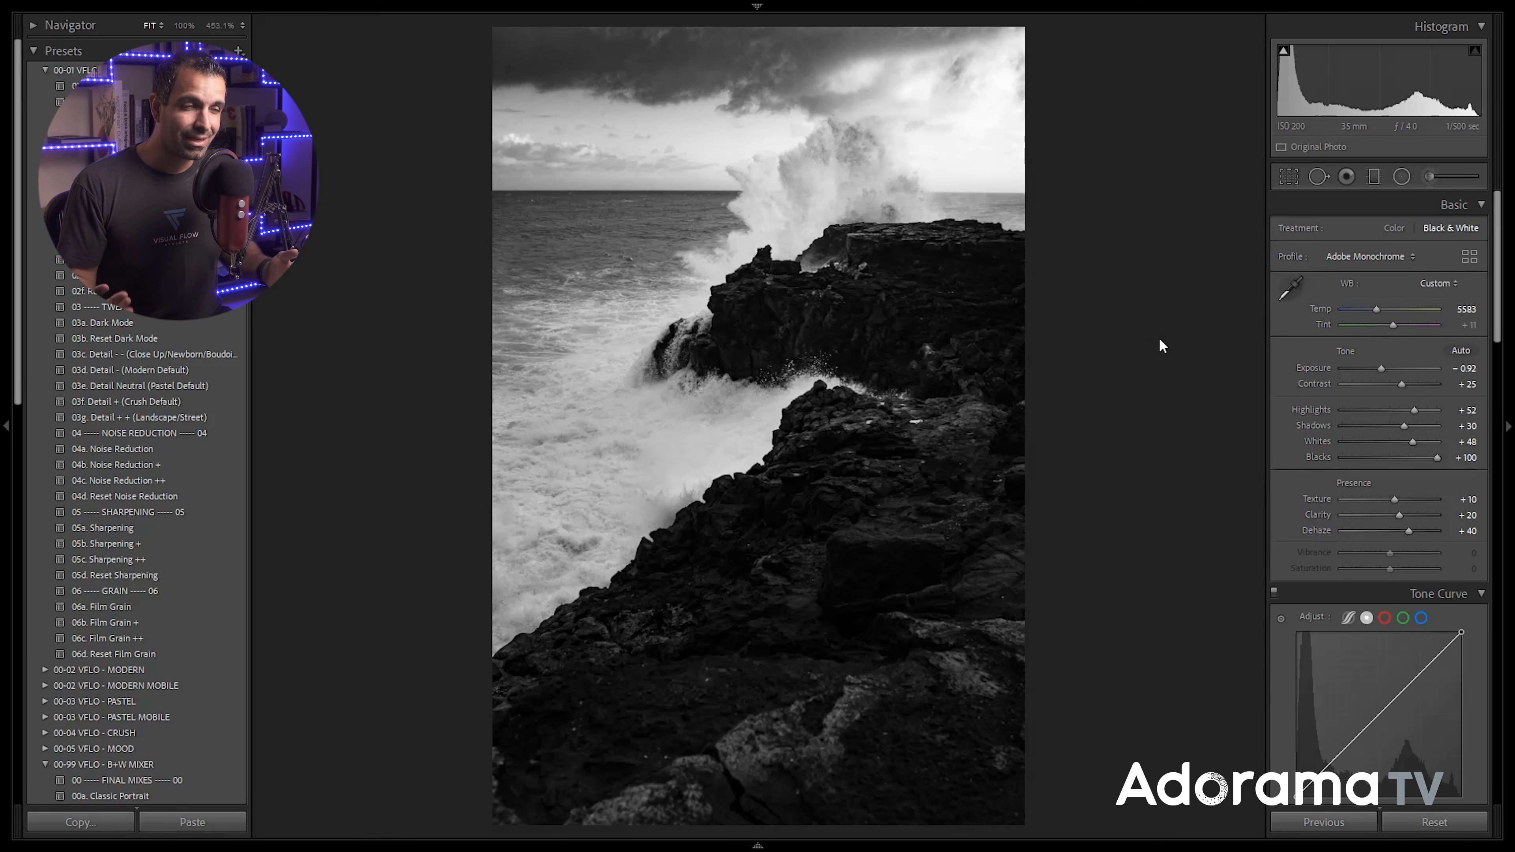
key(g)
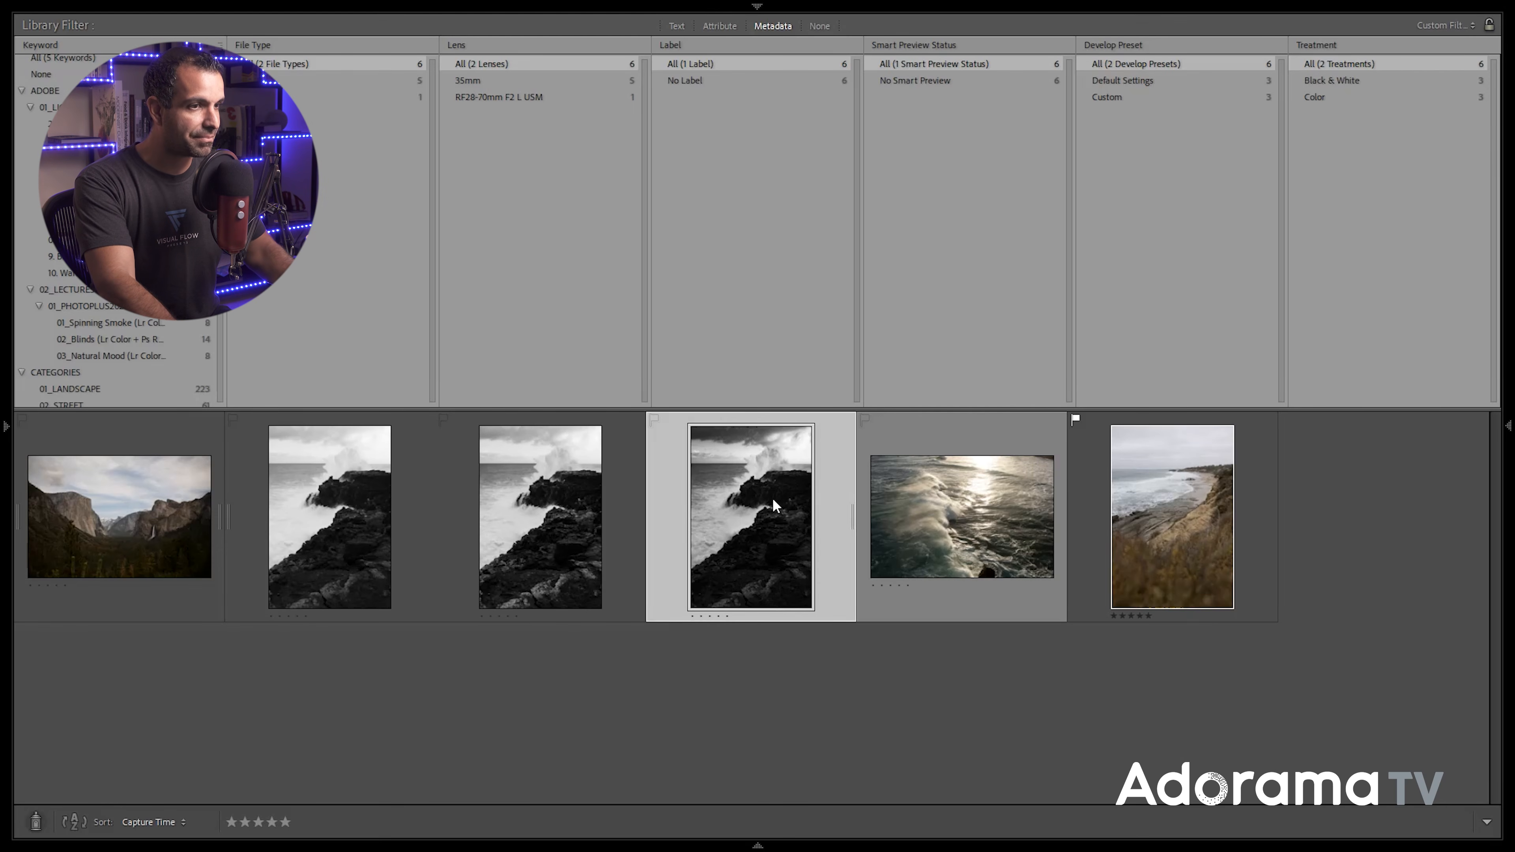
key(ctrl+shift+r)
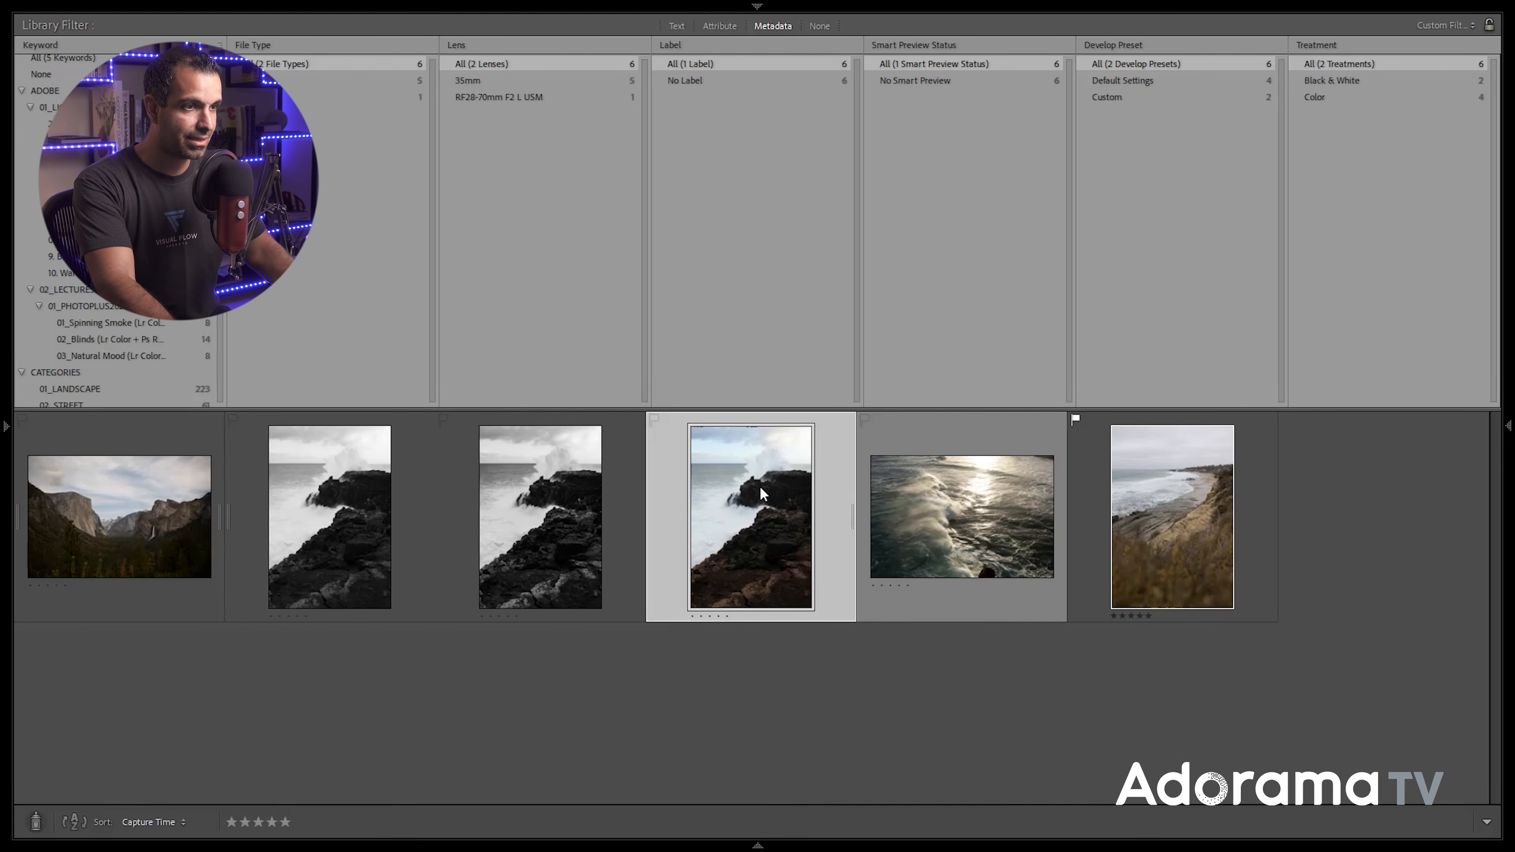
key(d)
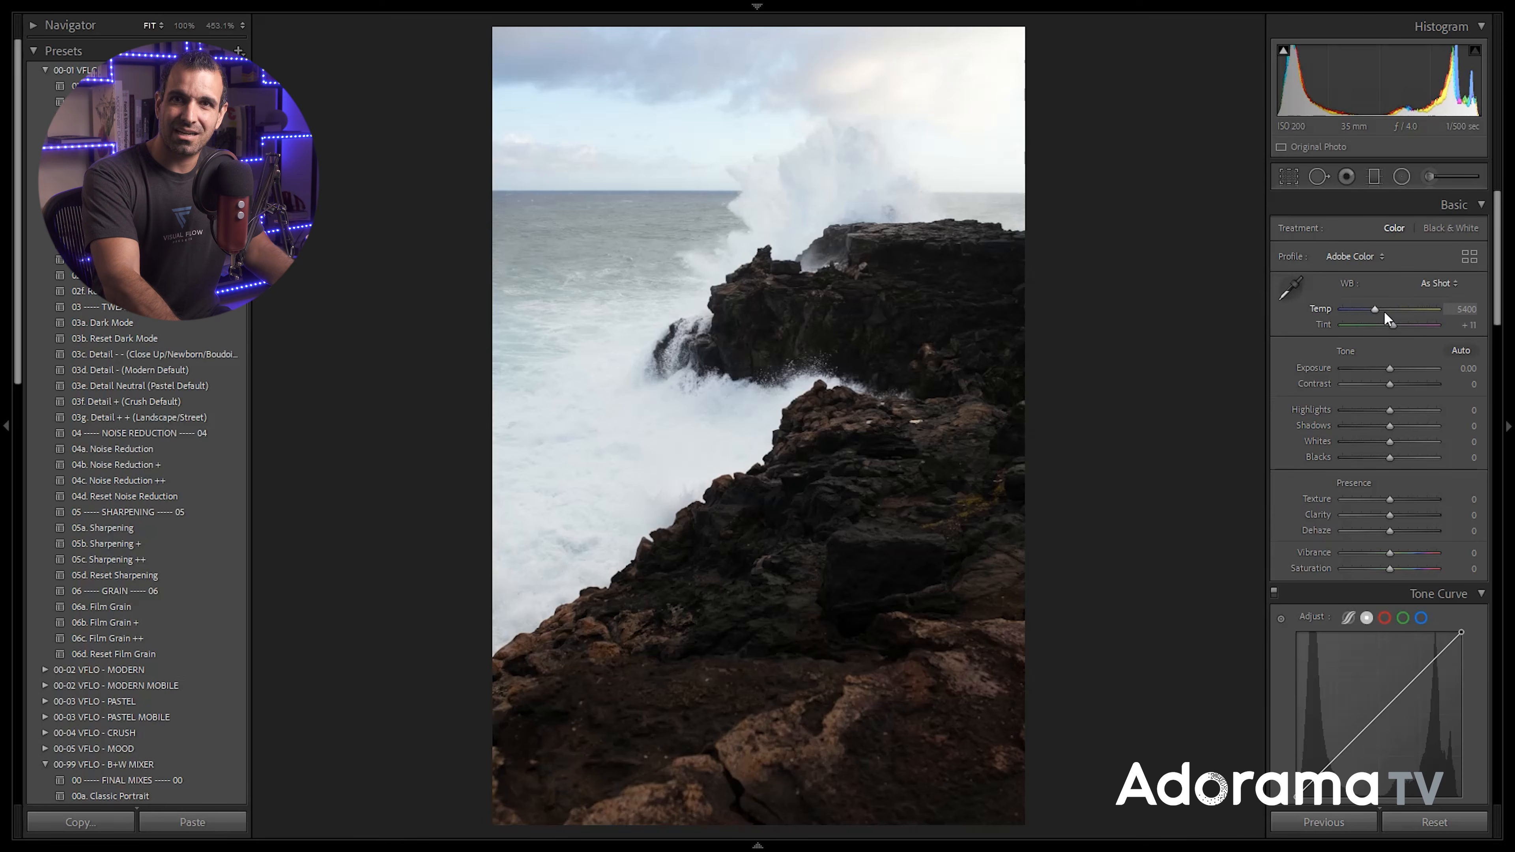
mouse_move(1377, 310)
mouse_down()
mouse_move(1395, 319)
mouse_move(1372, 315)
mouse_up()
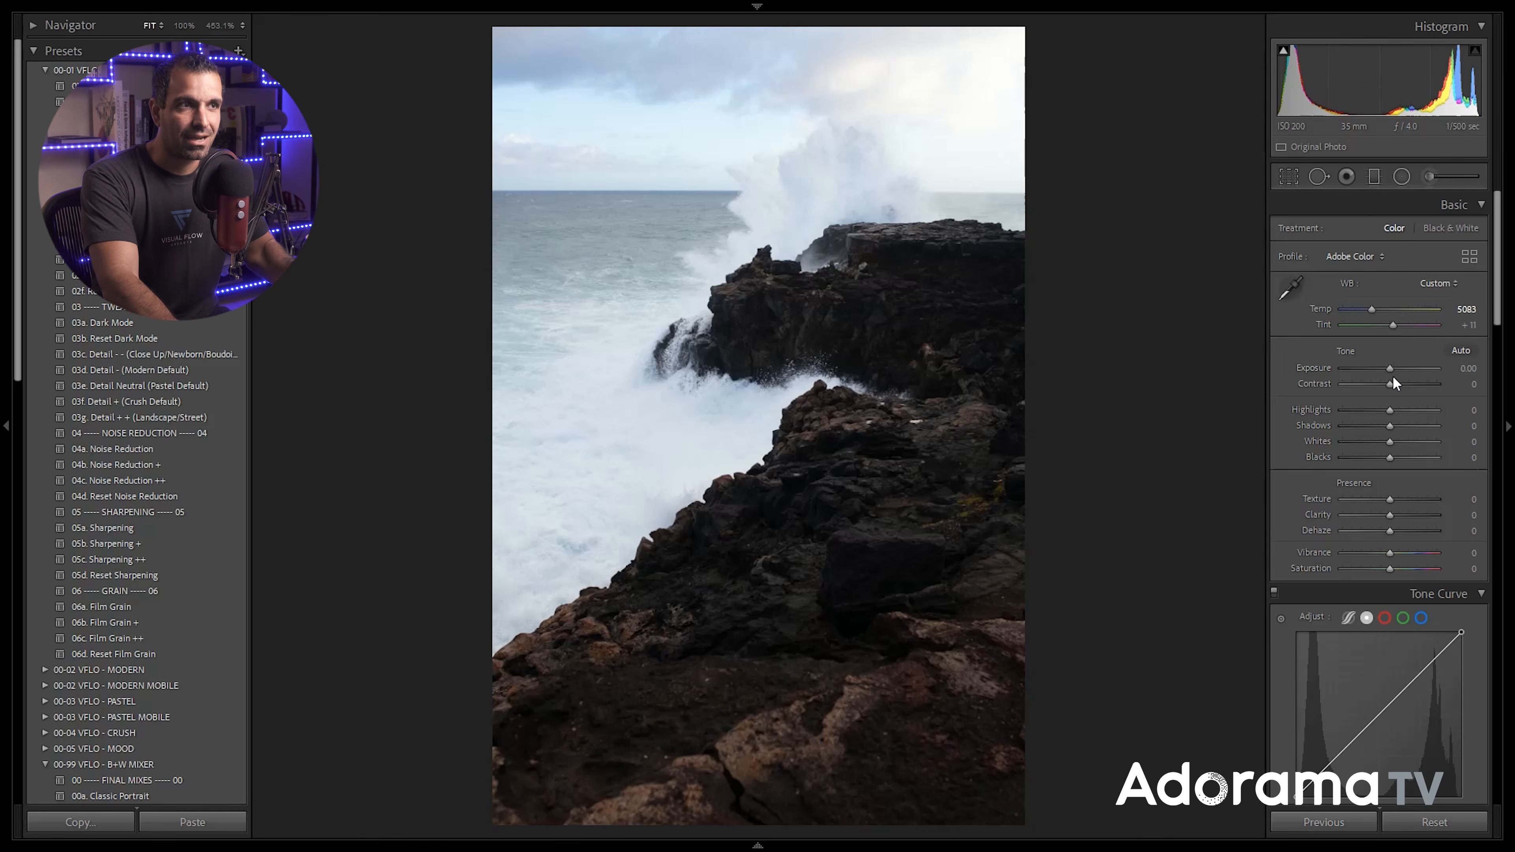
Try the black-and-white conversion with a temperature of 7000, undo the temperature change and return to color
key(v)
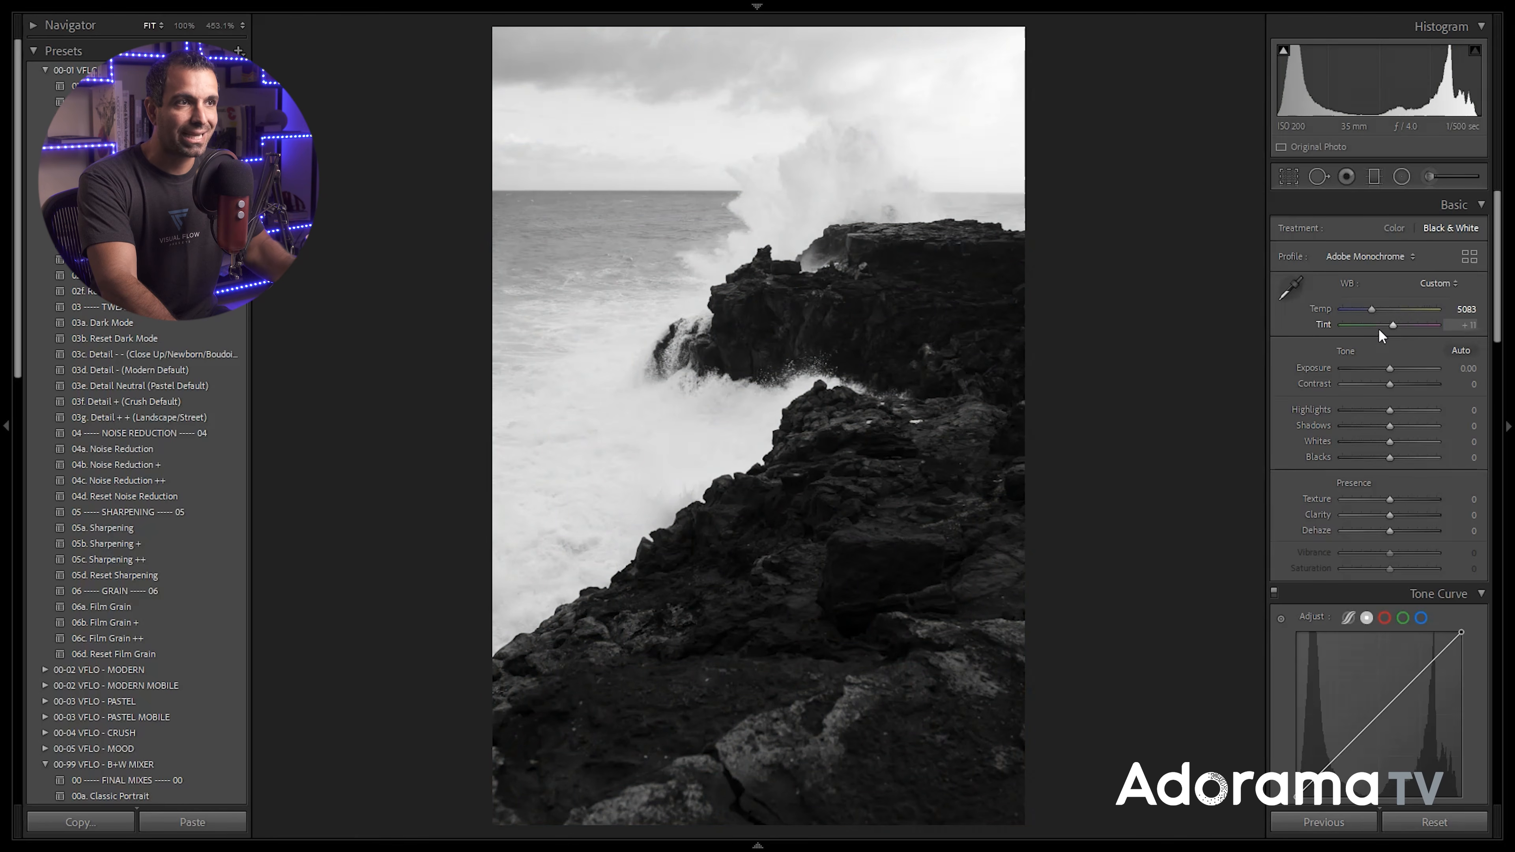
drag(1371, 308, 1388, 318)
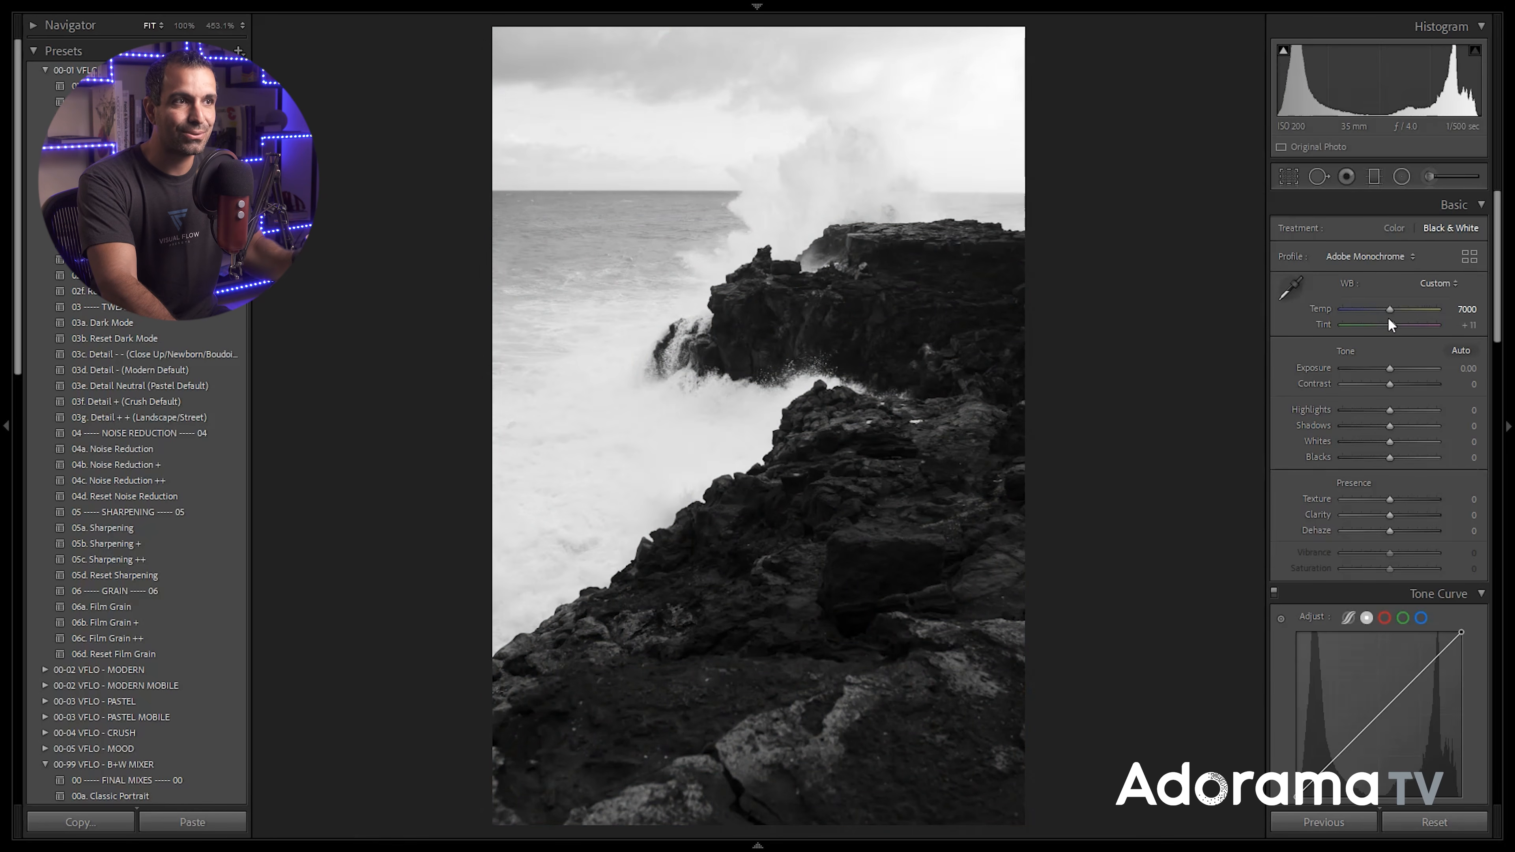
key(ctrl+z)
key(v)
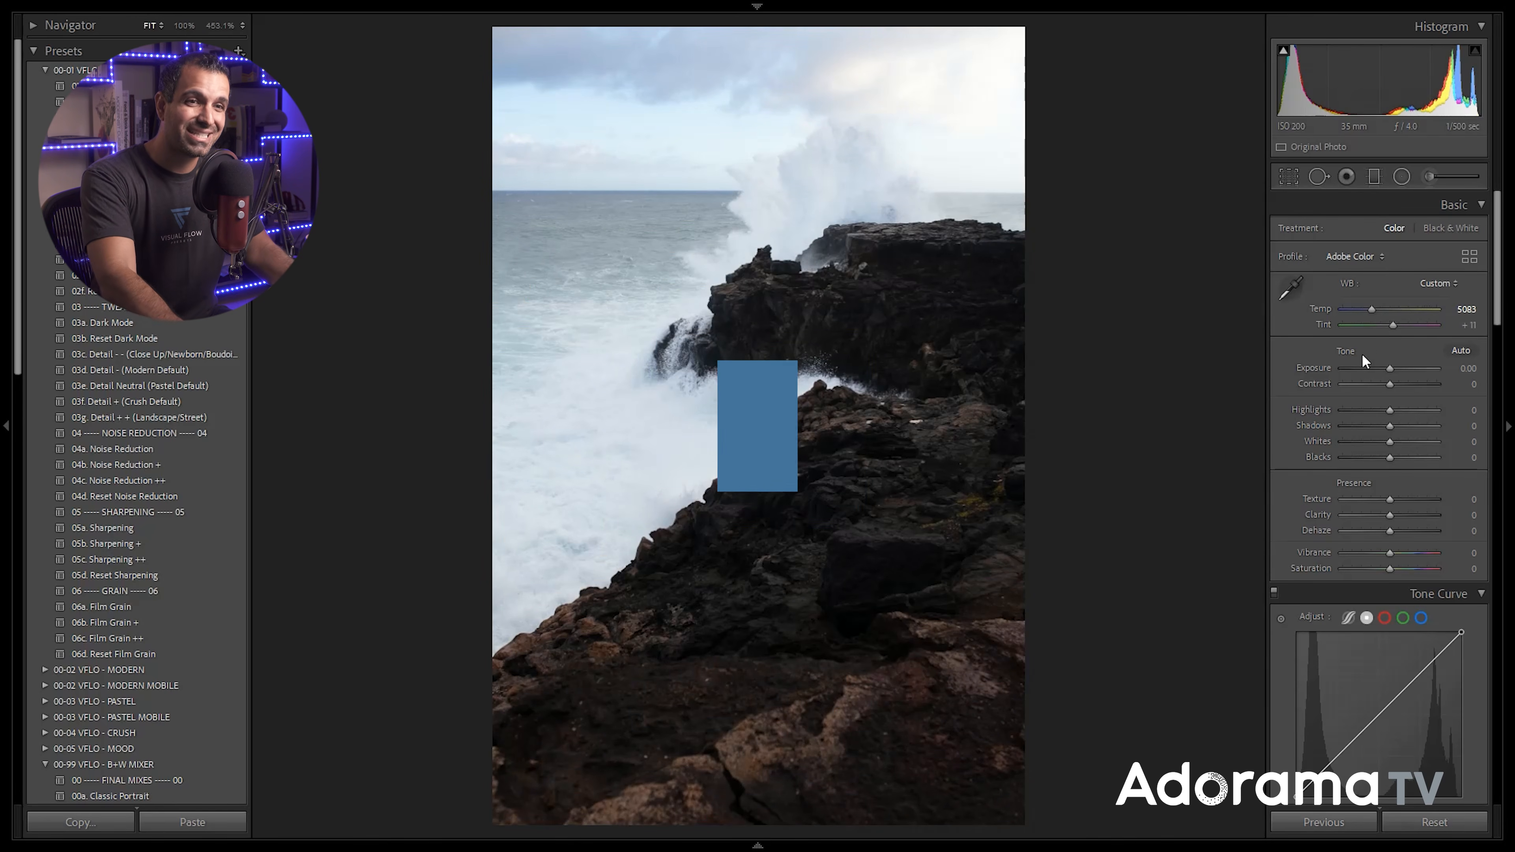
Exaggerate the colors through calibration: Red Primary hue +23 and saturation +40, Green Primary hue −20 and saturation +20, Blue Primary saturation +23
scroll(1359, 371, down, 10)
scroll(1357, 385, down, 8)
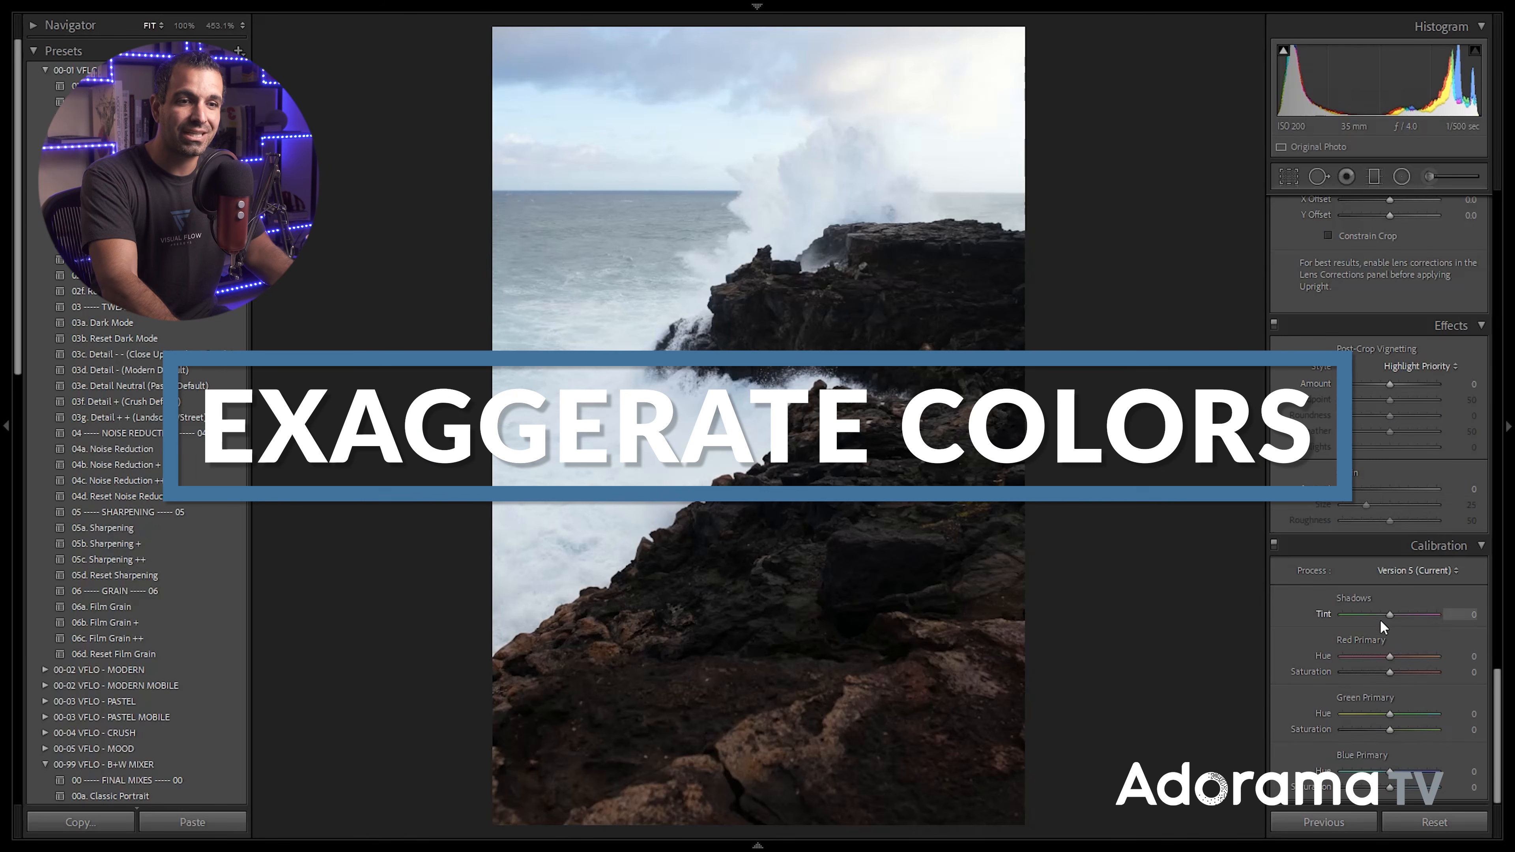
drag(1388, 670, 1412, 672)
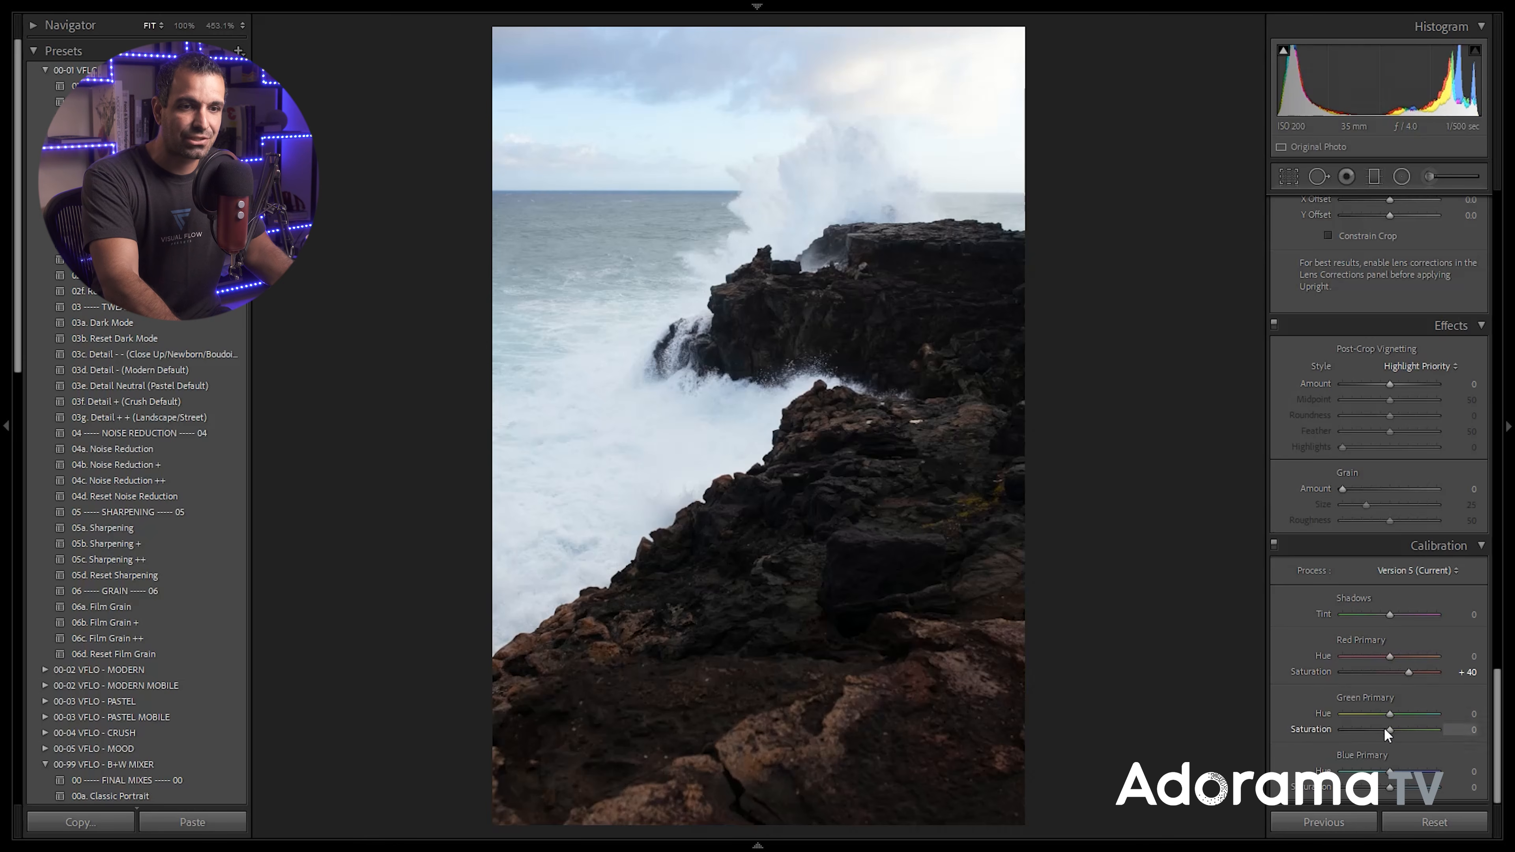
mouse_move(1389, 656)
mouse_down()
mouse_move(1375, 658)
mouse_move(1411, 662)
mouse_move(1345, 663)
mouse_move(1401, 661)
mouse_up()
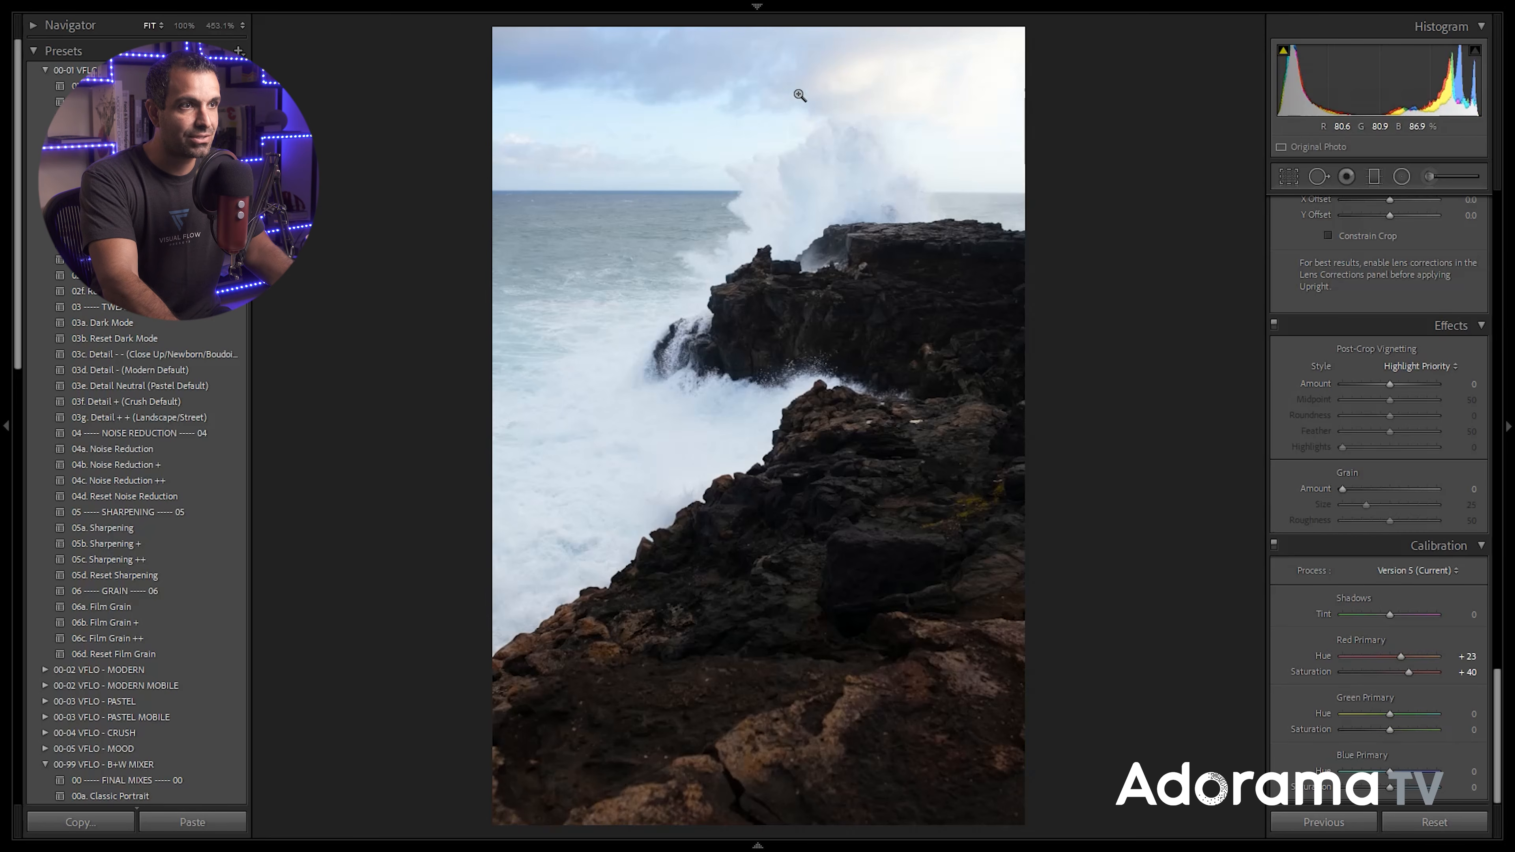
drag(1391, 729, 1380, 777)
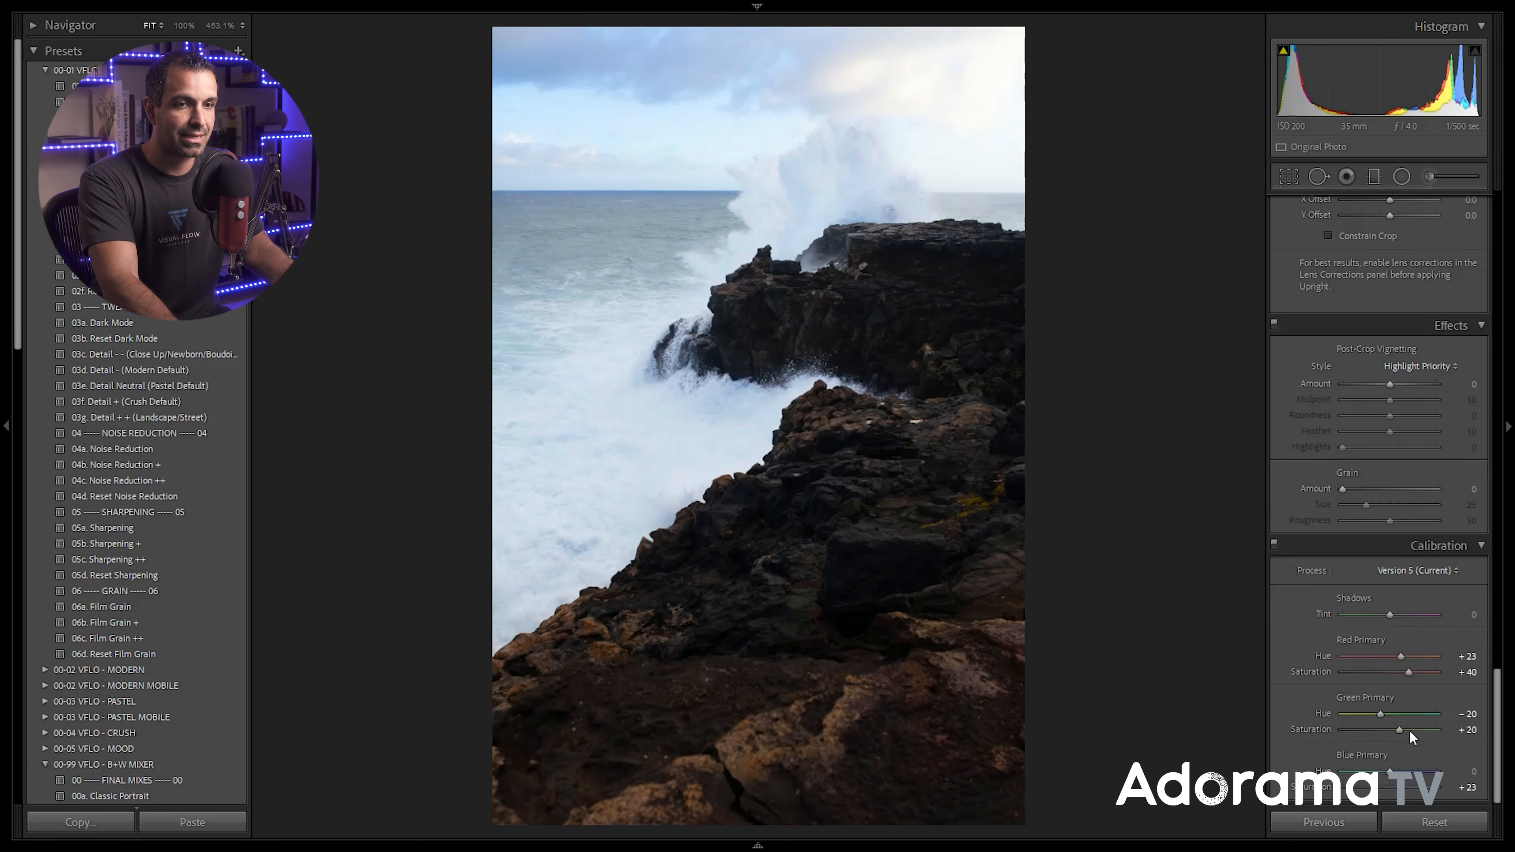
Convert the photo to black and white and reduce its exposure to −1.50
scroll(1383, 441, up, 15)
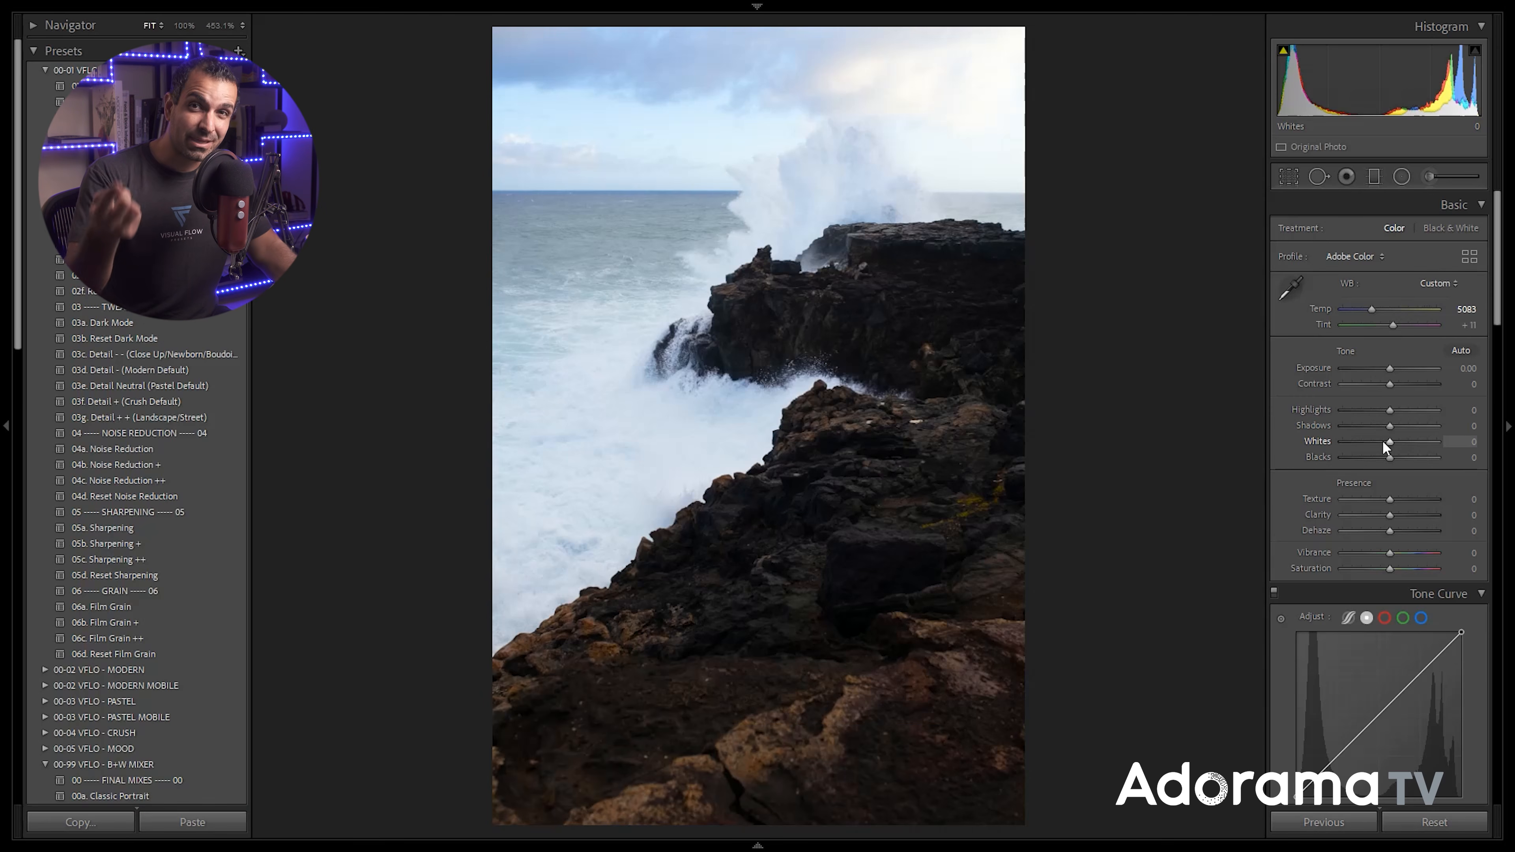
key(v)
scroll(1379, 501, down, 4)
scroll(1384, 543, down, 5)
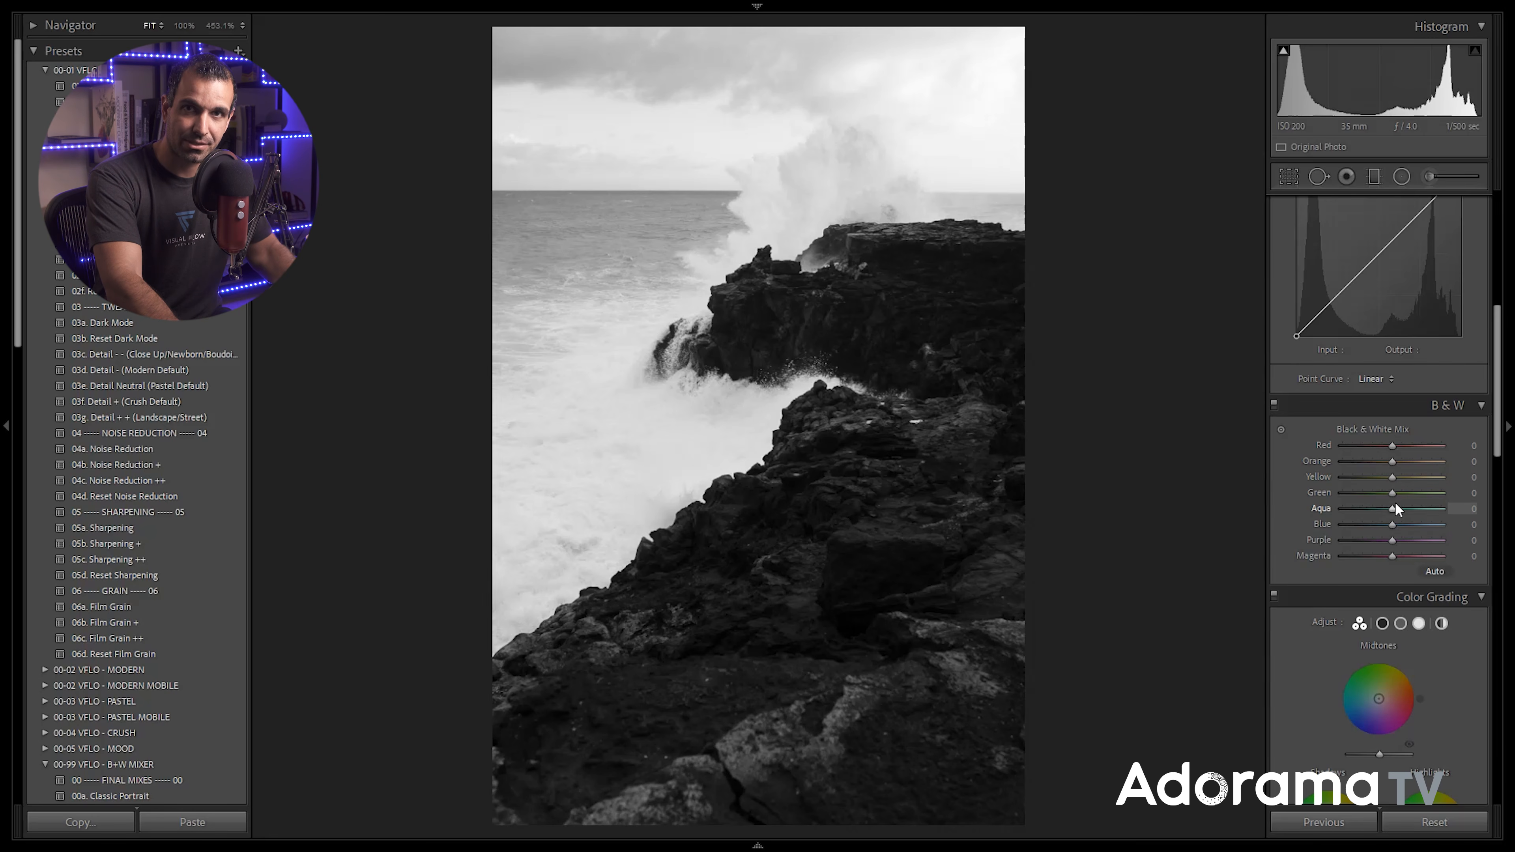
scroll(1395, 502, up, 5)
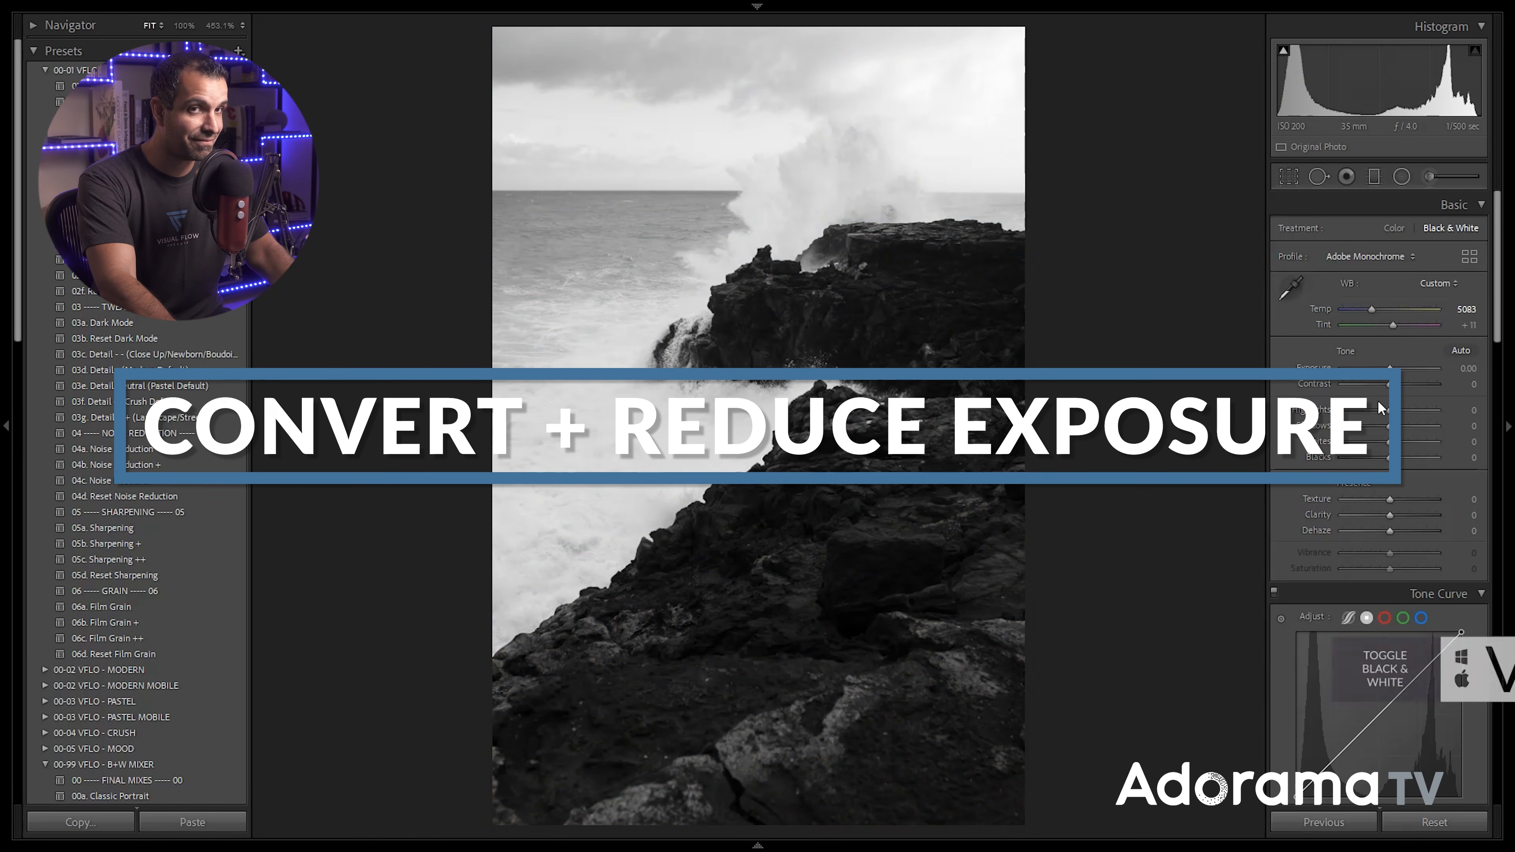
drag(1391, 370, 1375, 372)
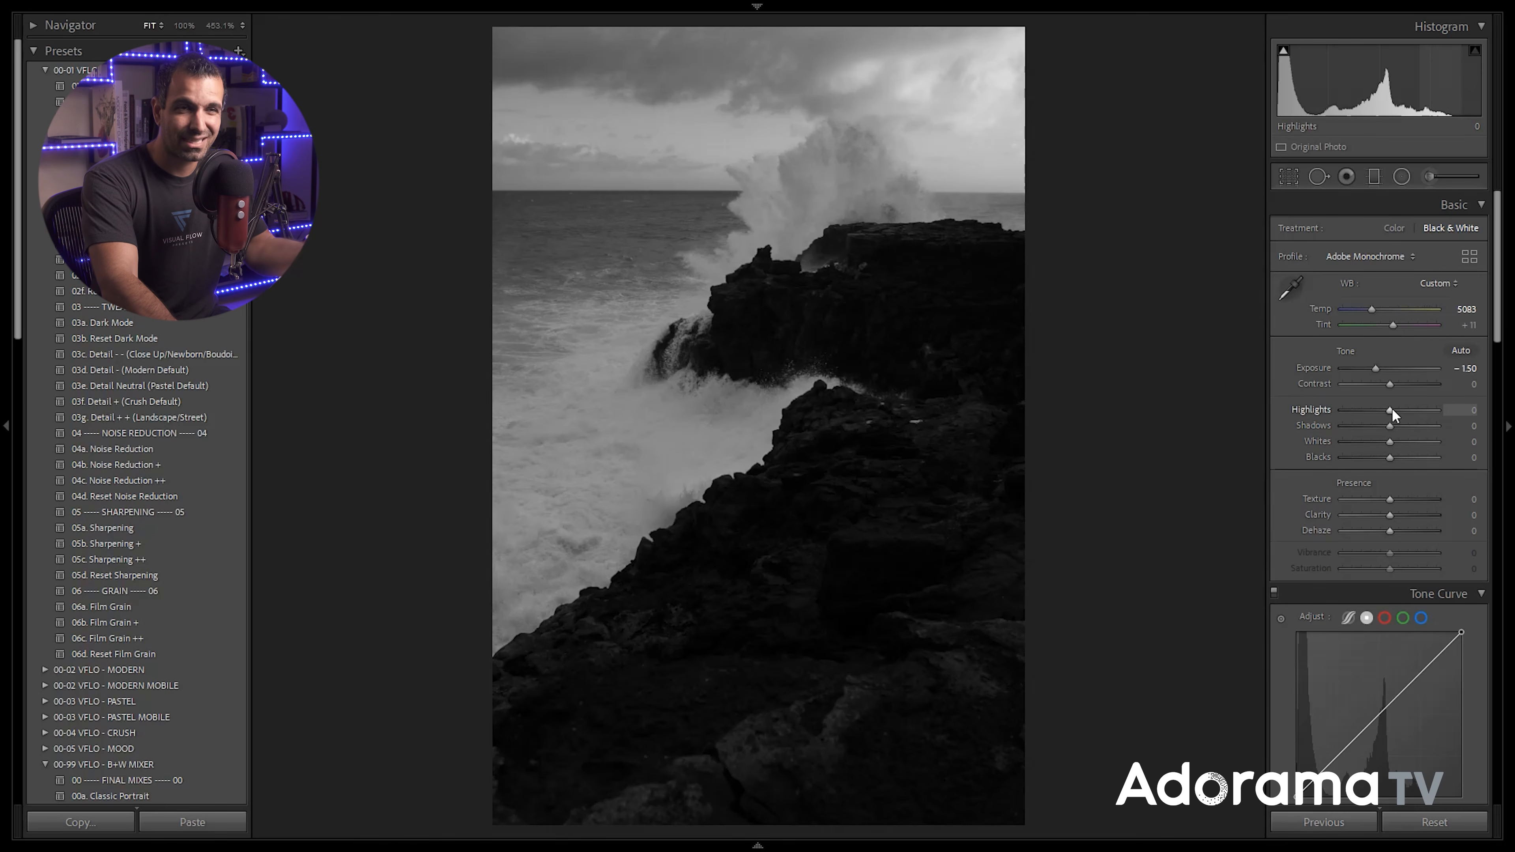
Brighten the bright tones by setting Highlights to +20 and Whites to +50
drag(1390, 411, 1402, 419)
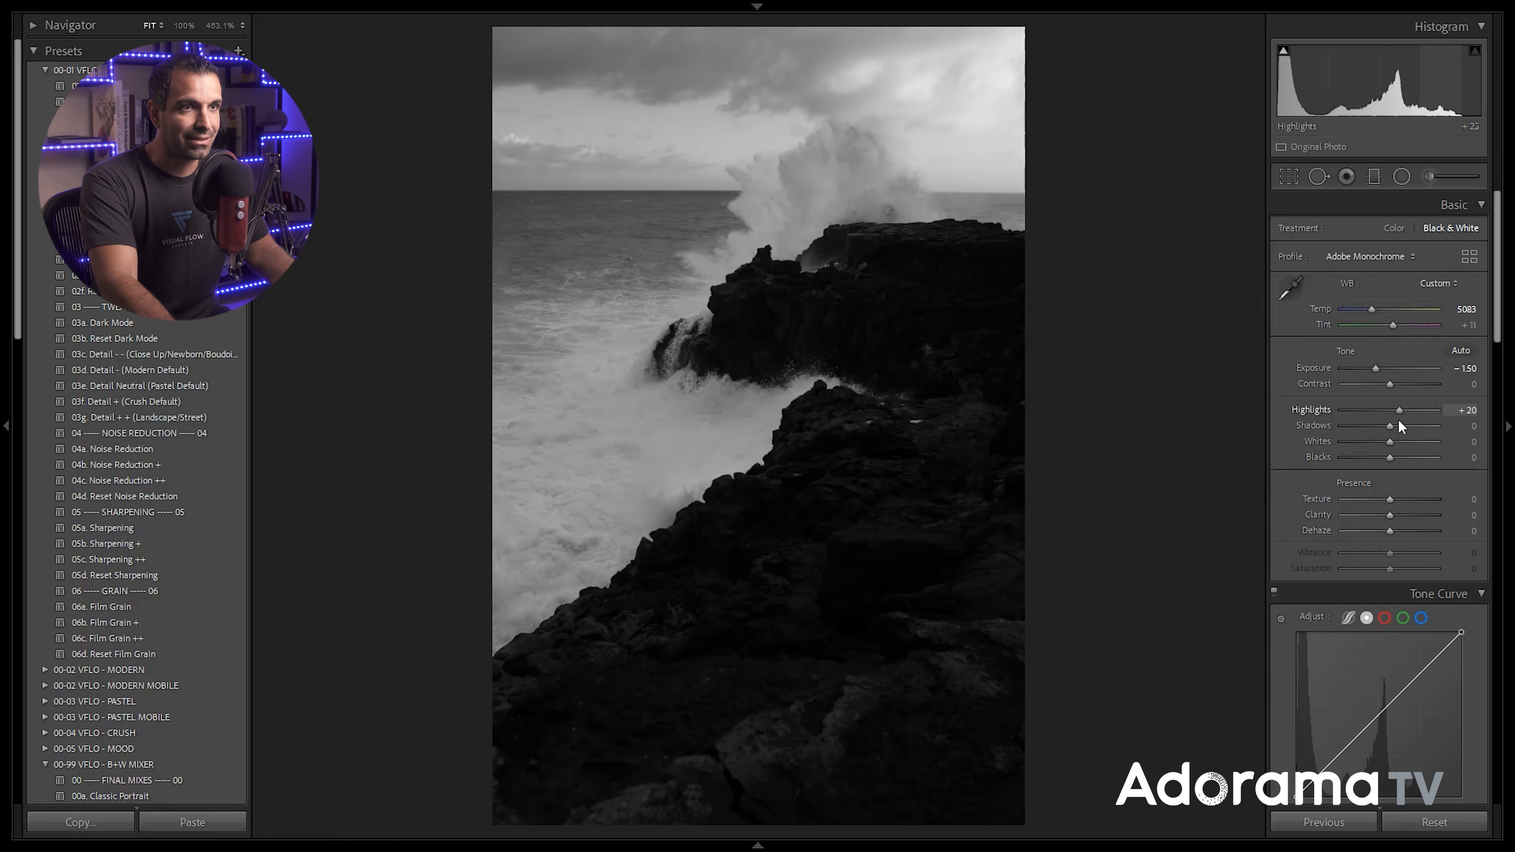
drag(1392, 440, 1408, 443)
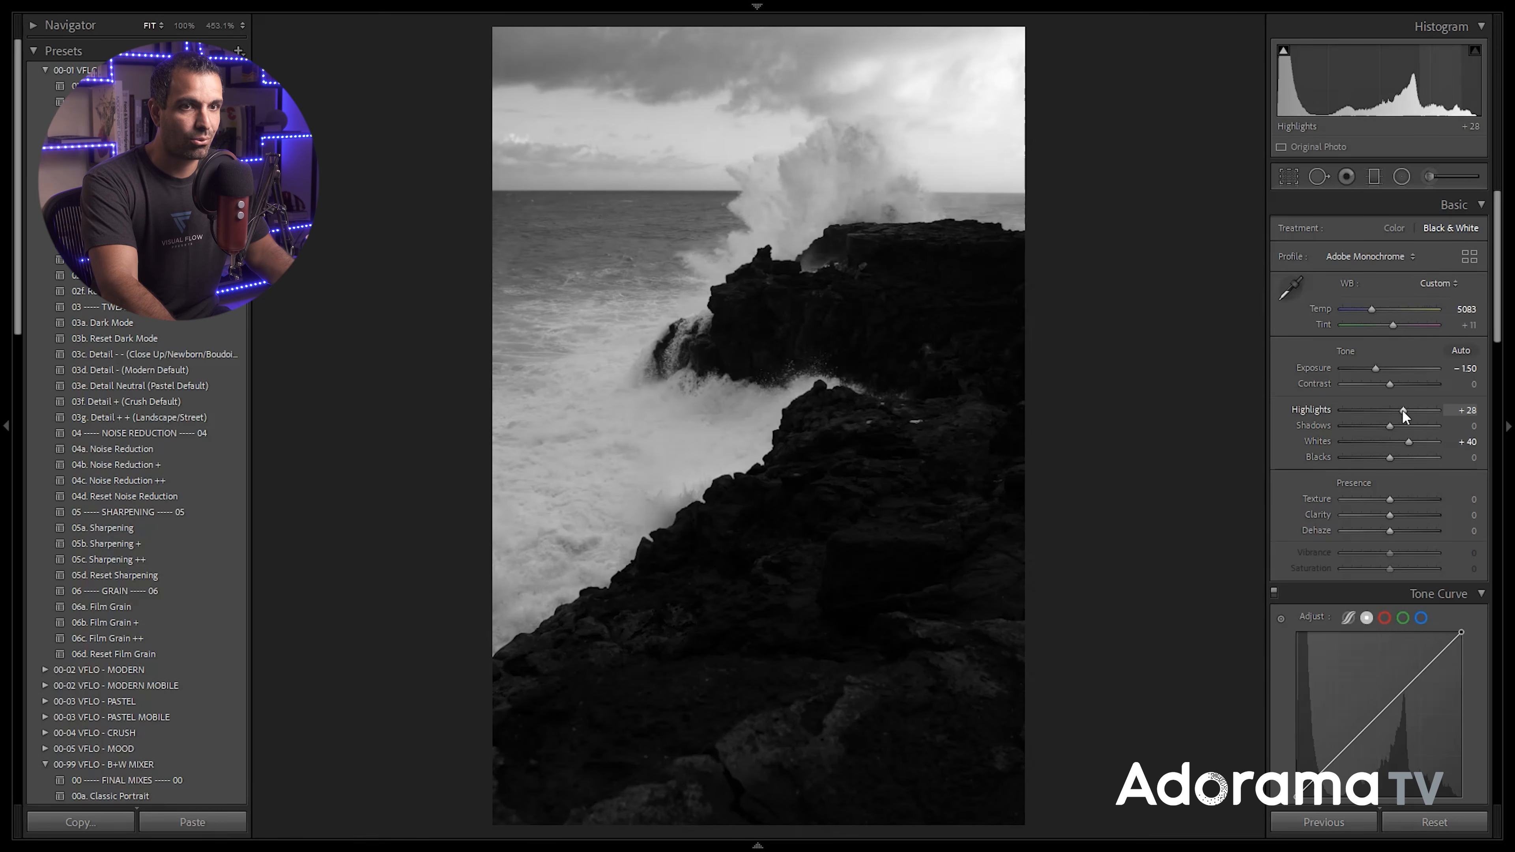
double_click(1402, 410)
mouse_move(1410, 442)
mouse_down()
mouse_move(1402, 411)
mouse_move(1383, 416)
mouse_move(1400, 419)
mouse_up()
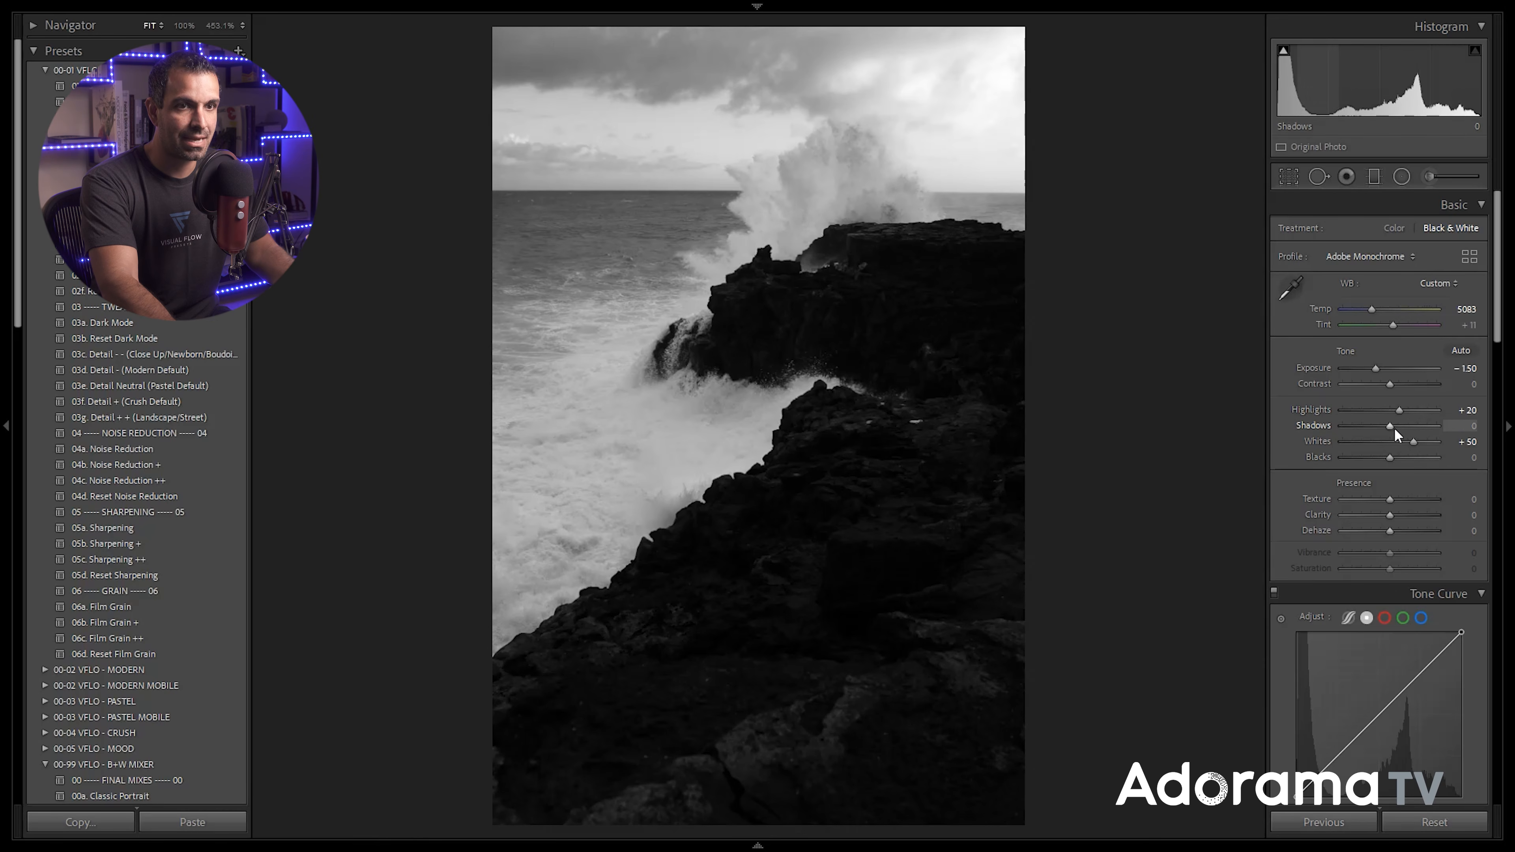
Lift the dark tones by setting Shadows to +42 and Blacks to +3
drag(1396, 425, 1447, 429)
drag(1402, 433, 1415, 434)
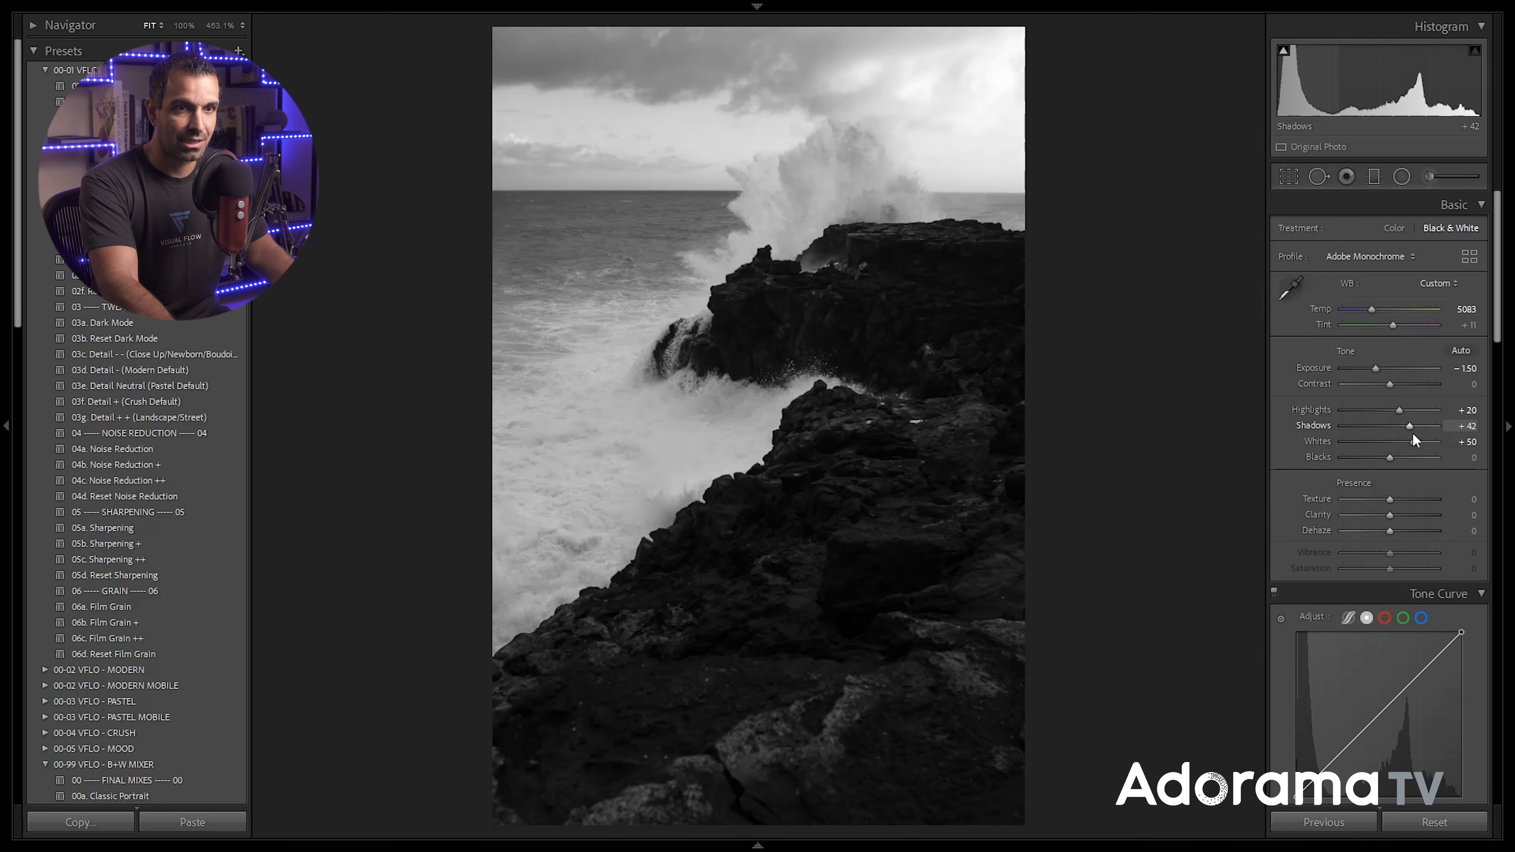
mouse_move(1397, 457)
mouse_down()
mouse_move(1374, 453)
mouse_move(1391, 459)
mouse_up()
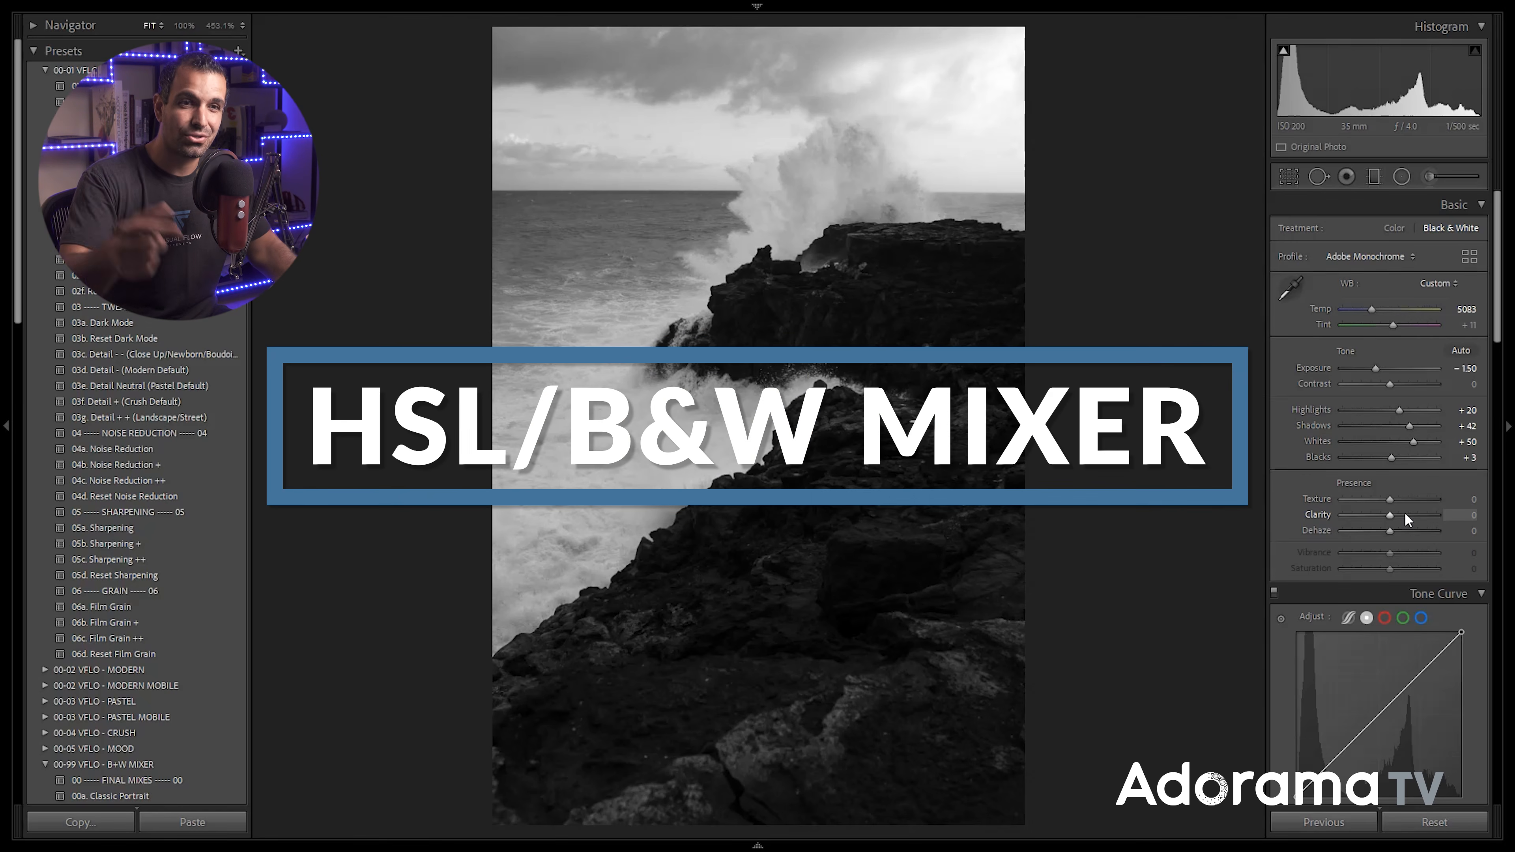
Darken the warm colors in the black-and-white mix with Red −13, Orange −30 and Yellow −24
scroll(1383, 509, down, 5)
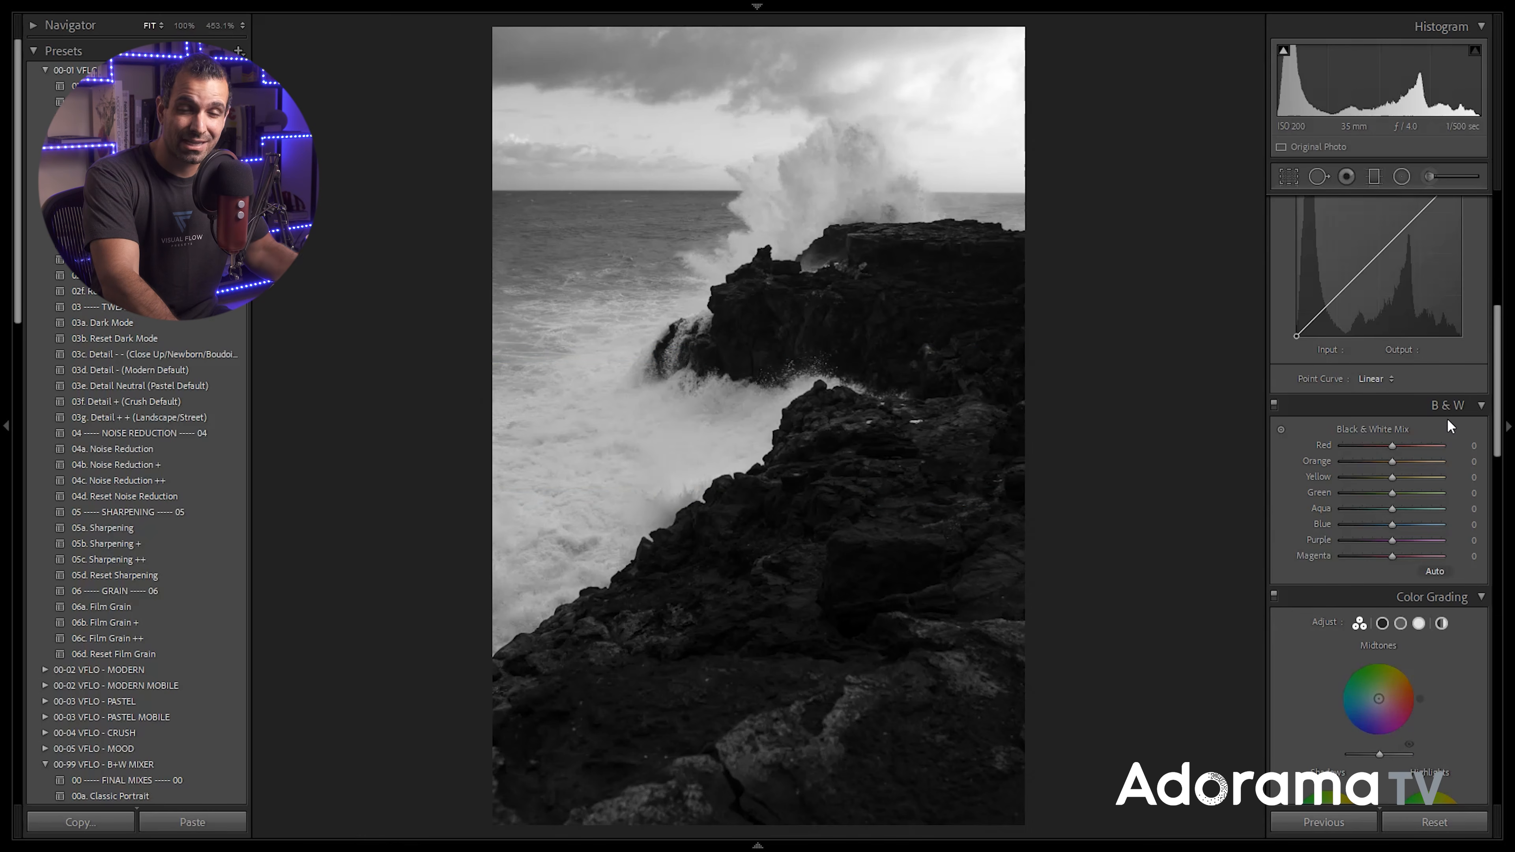
drag(1392, 447, 1382, 479)
double_click(1391, 448)
double_click(1385, 459)
double_click(1387, 477)
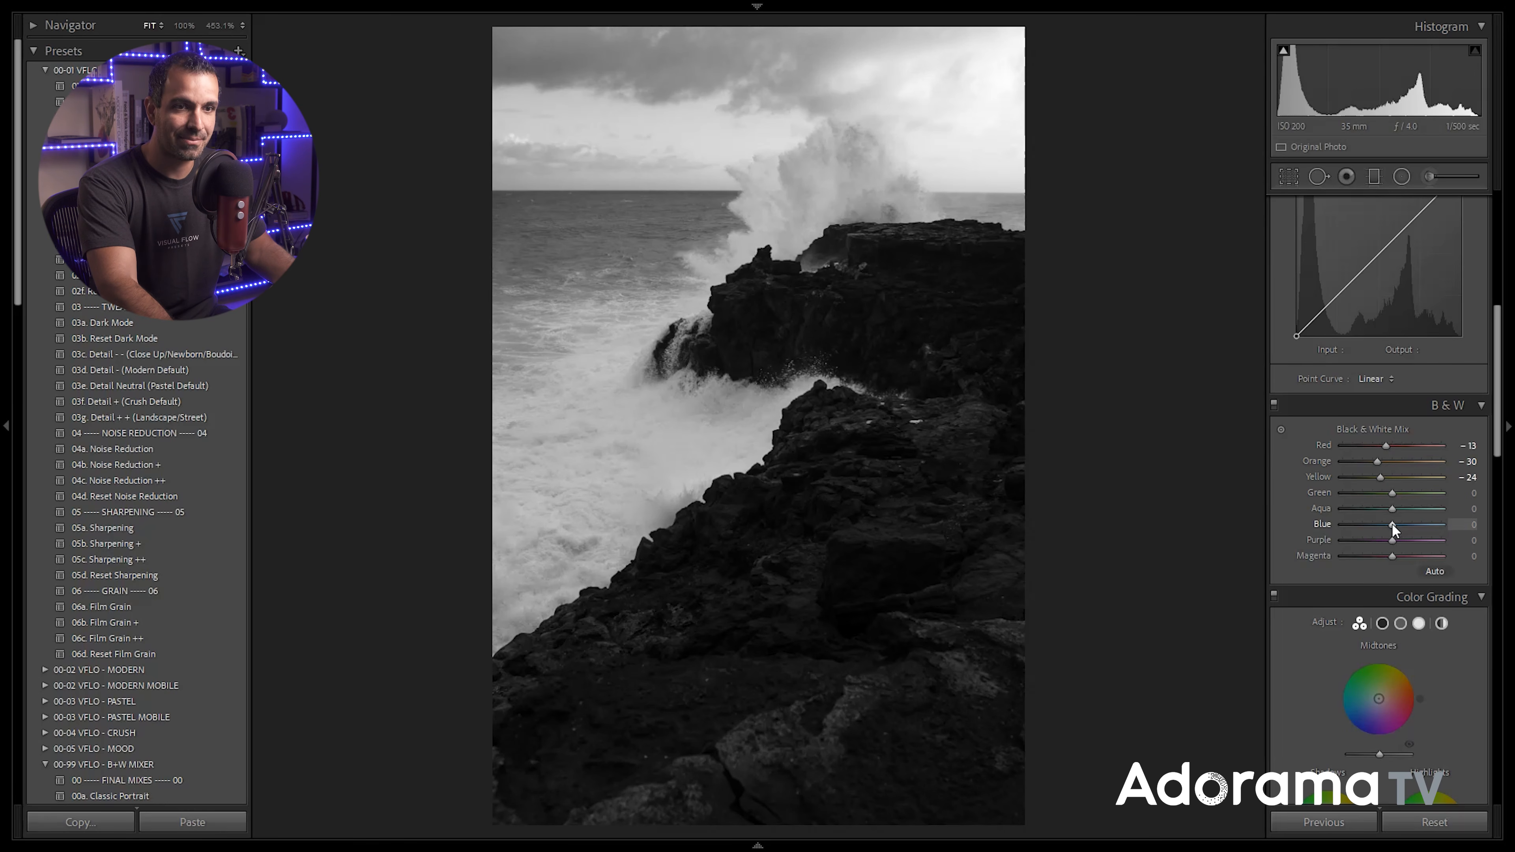
Set the remaining black-and-white mix to Green −56, Aqua −8, Blue −16 and Purple −11, leaving Magenta at 0
drag(1393, 524, 1390, 558)
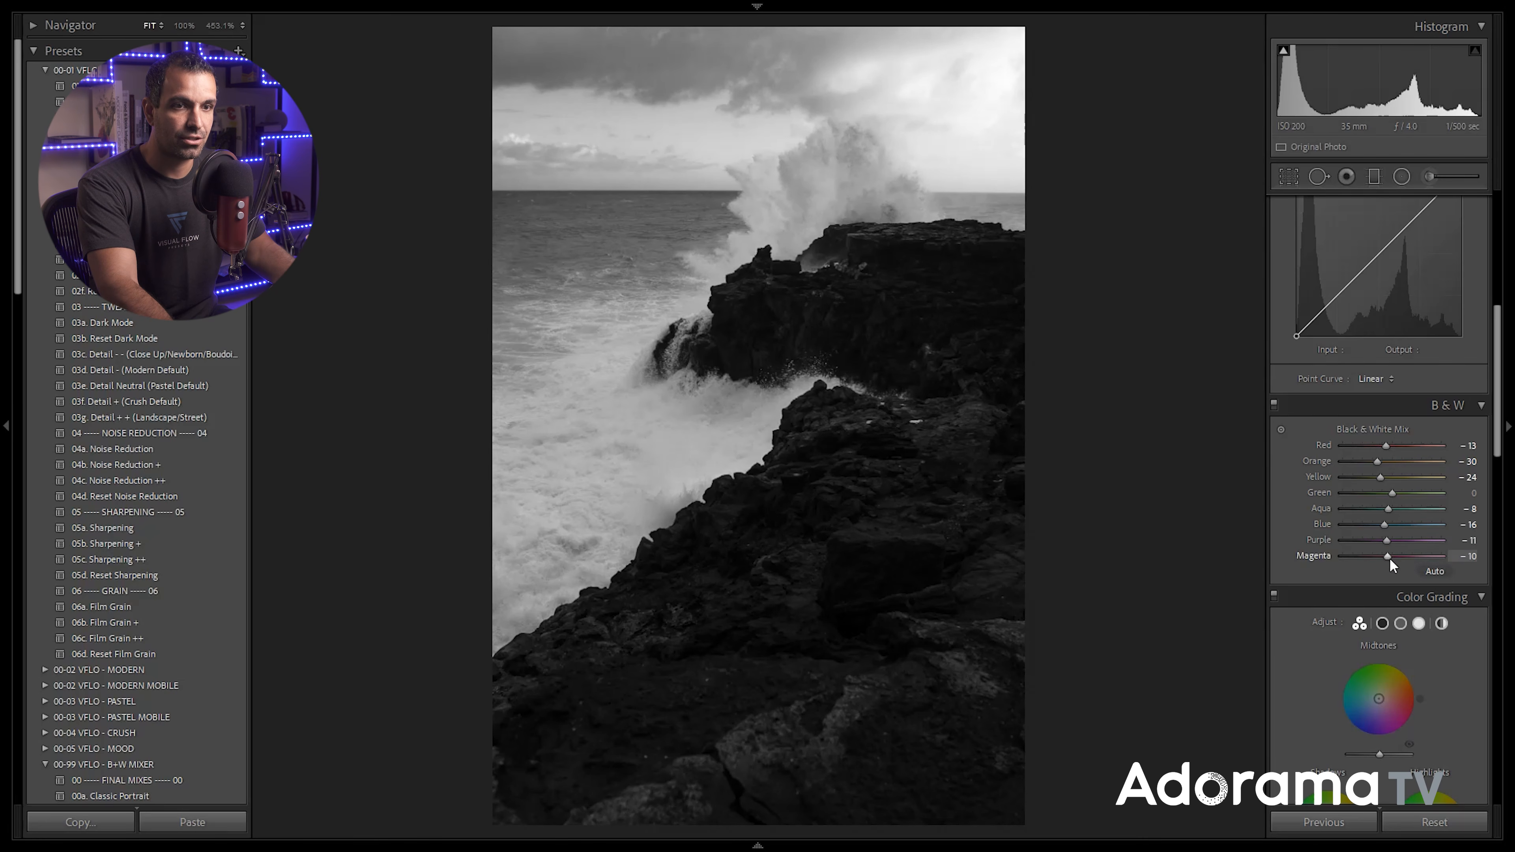
drag(1393, 492, 1369, 503)
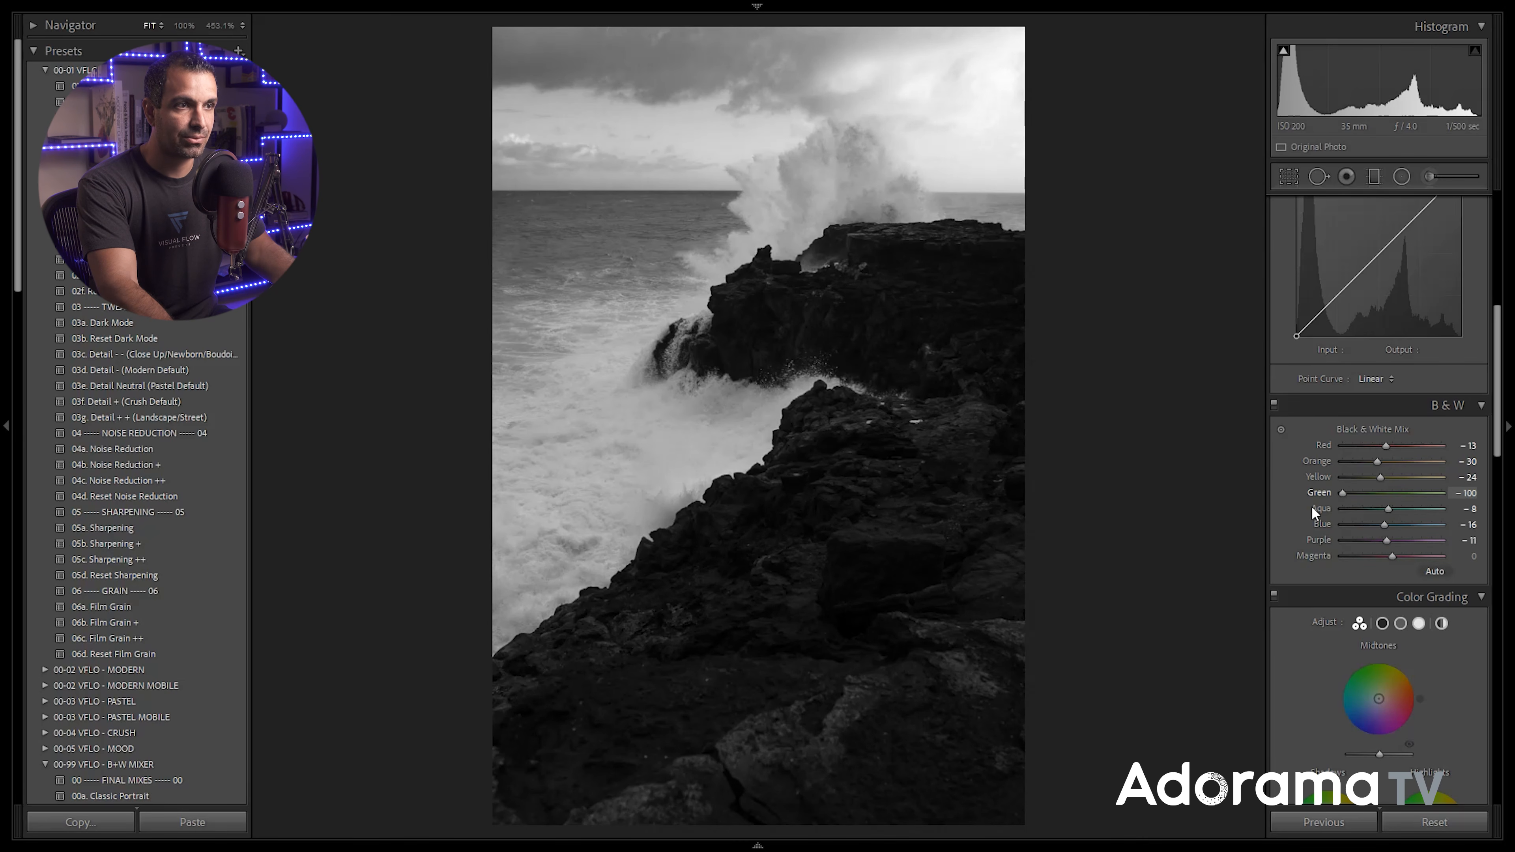
drag(1375, 511, 1365, 514)
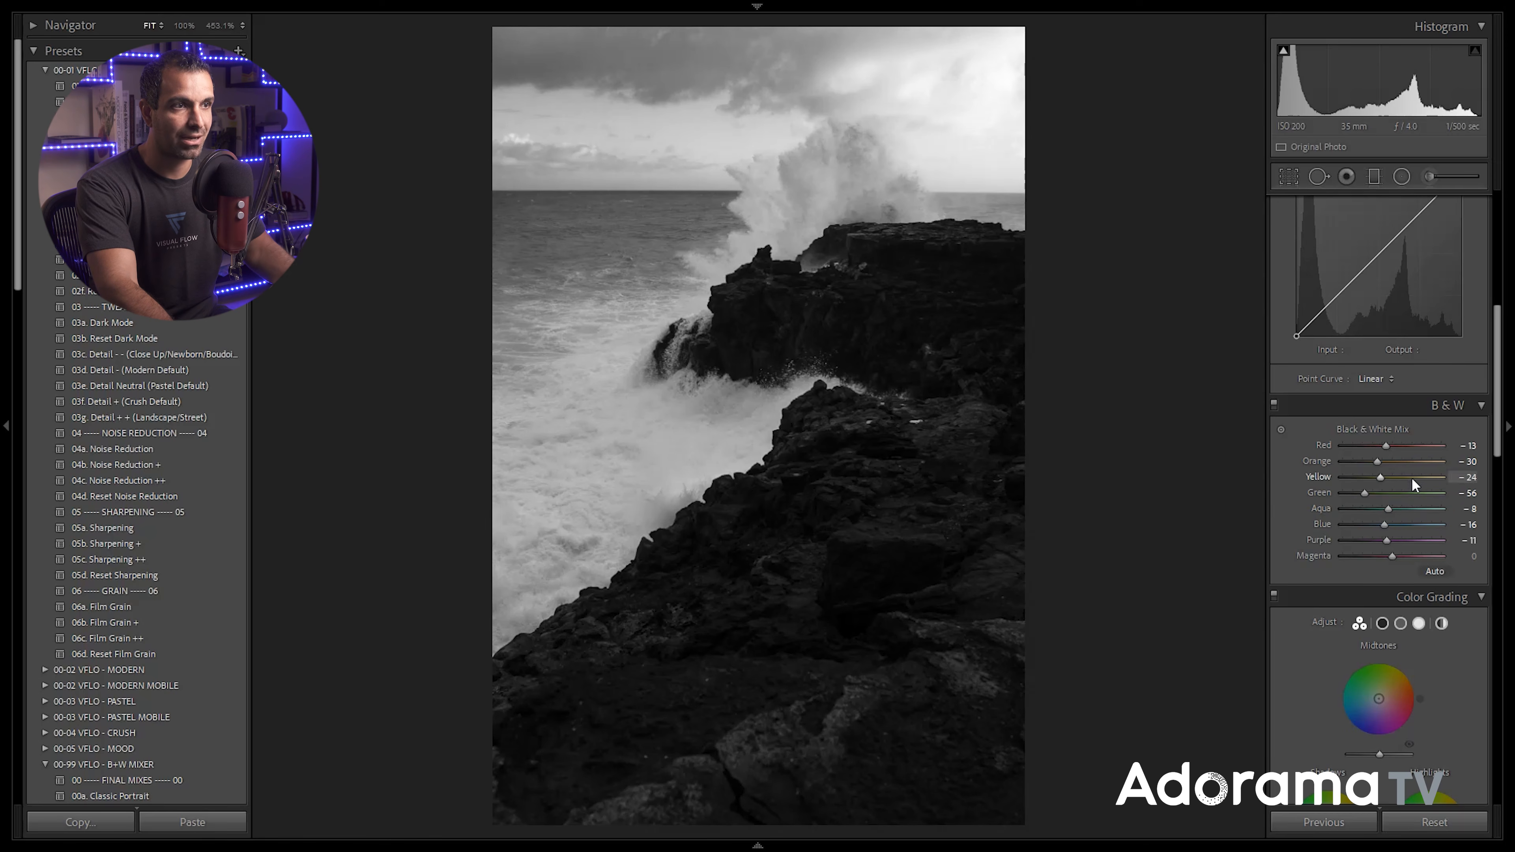
Add midtone contrast and depth to the photo with Clarity +20 and Dehaze +30
scroll(1385, 382, up, 6)
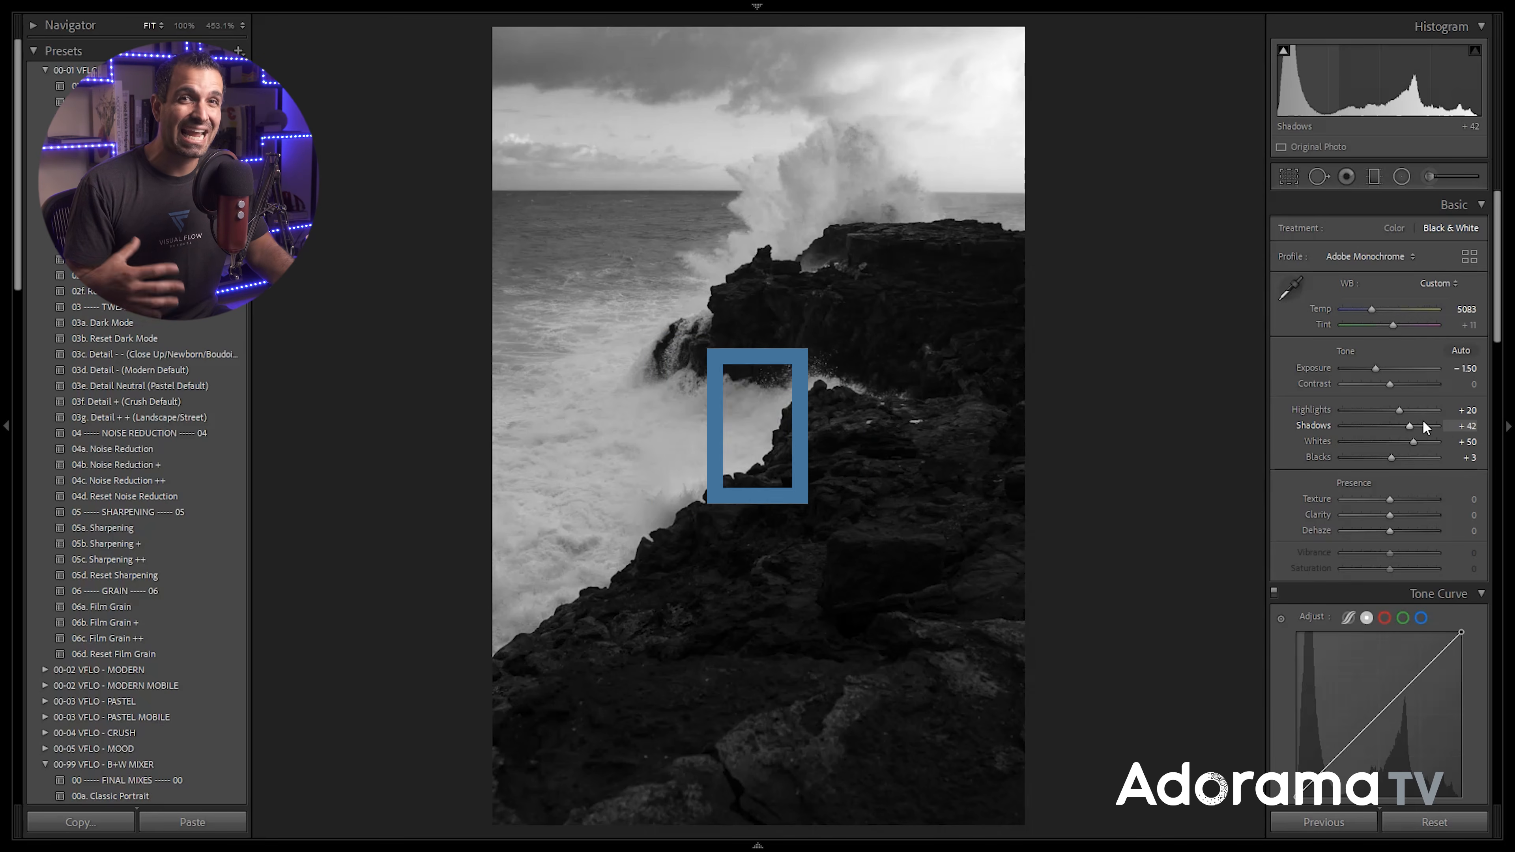
click(1402, 515)
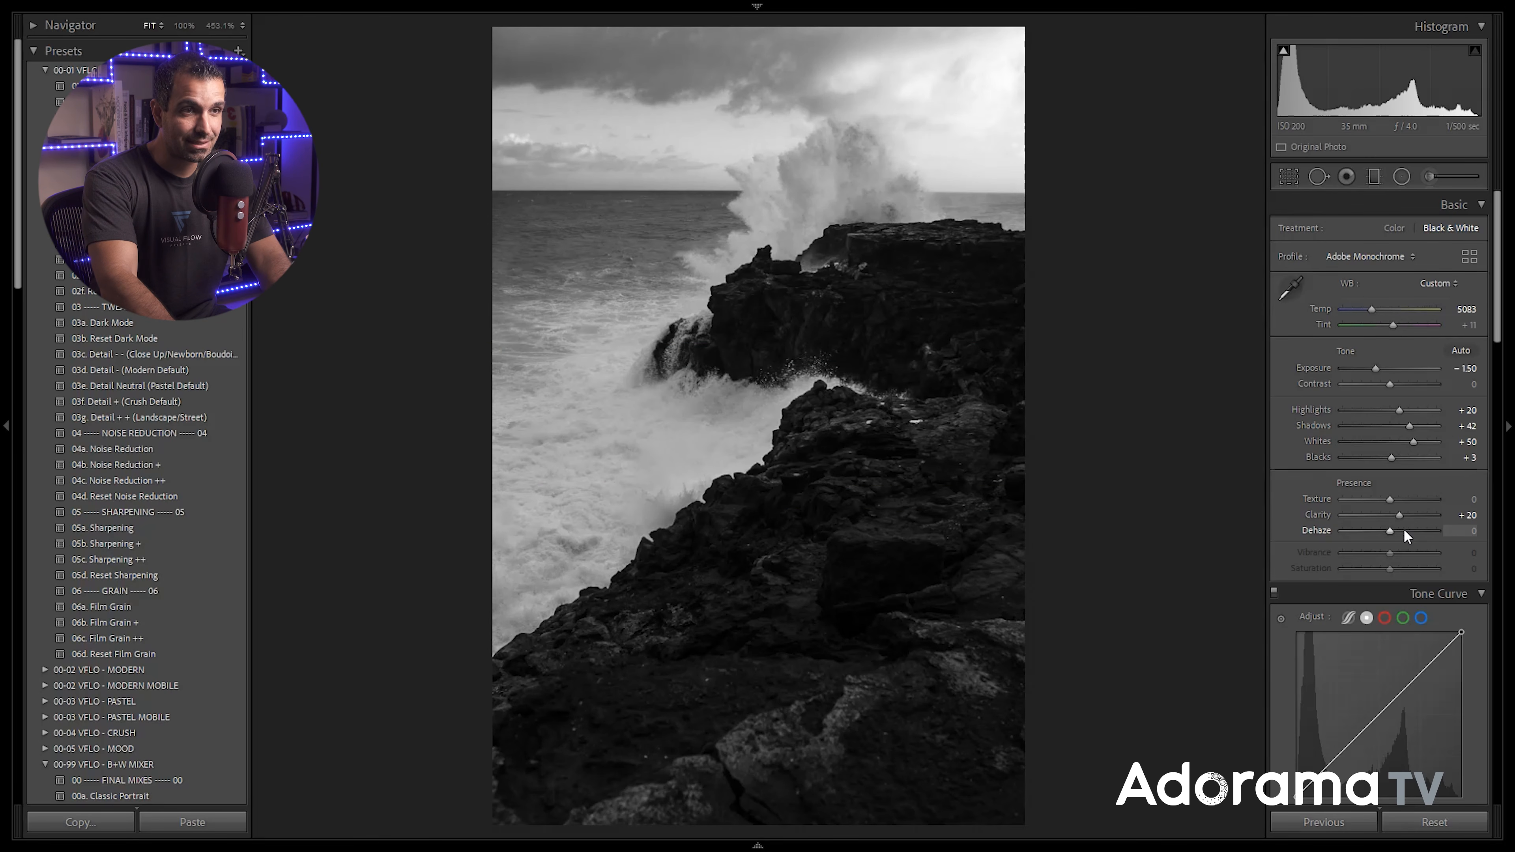
click(1404, 530)
click(1404, 531)
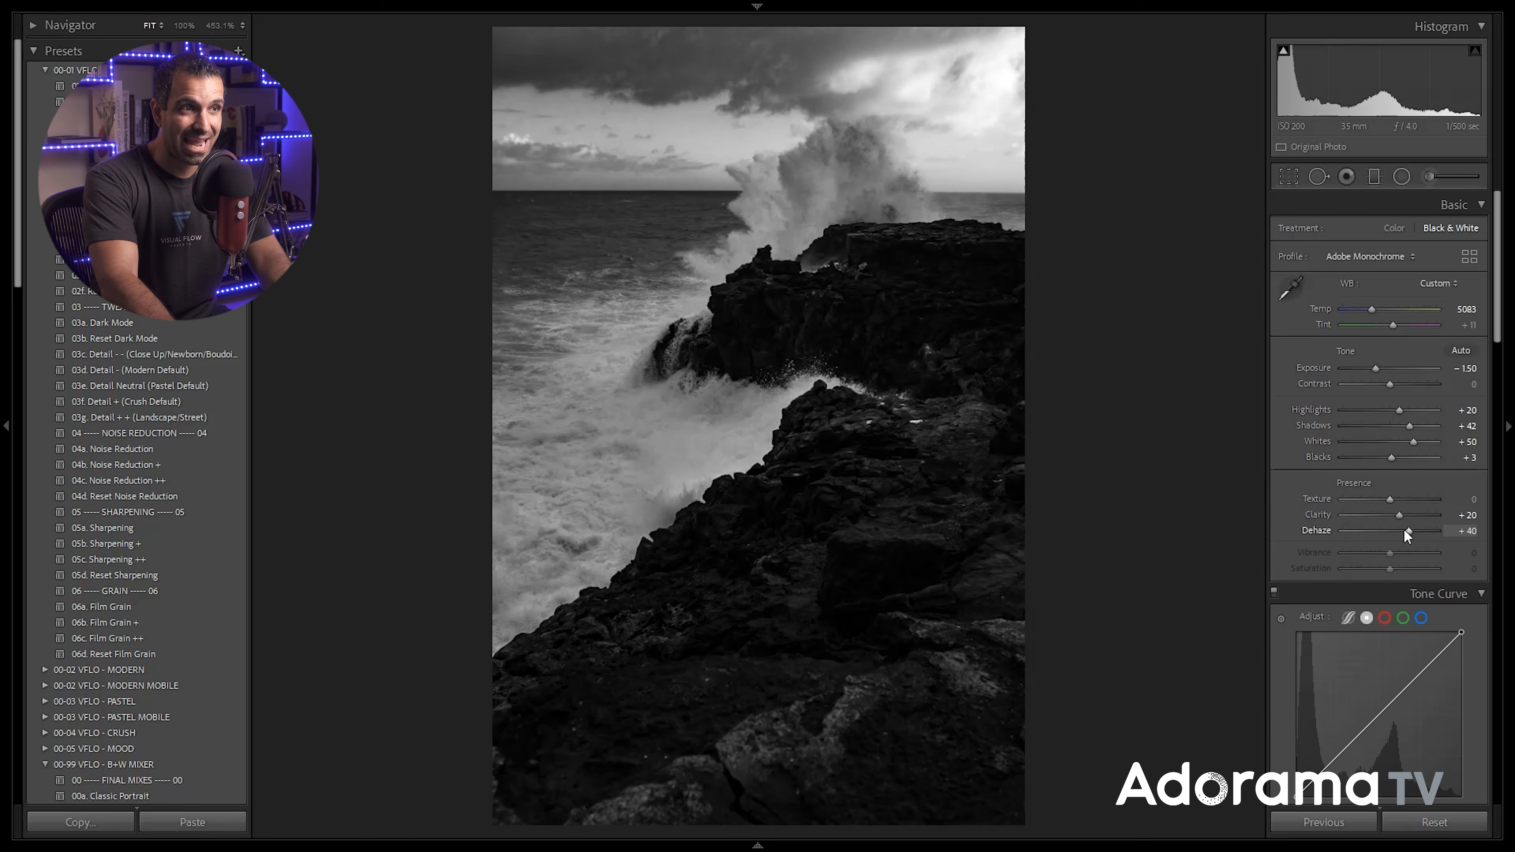
click(1404, 531)
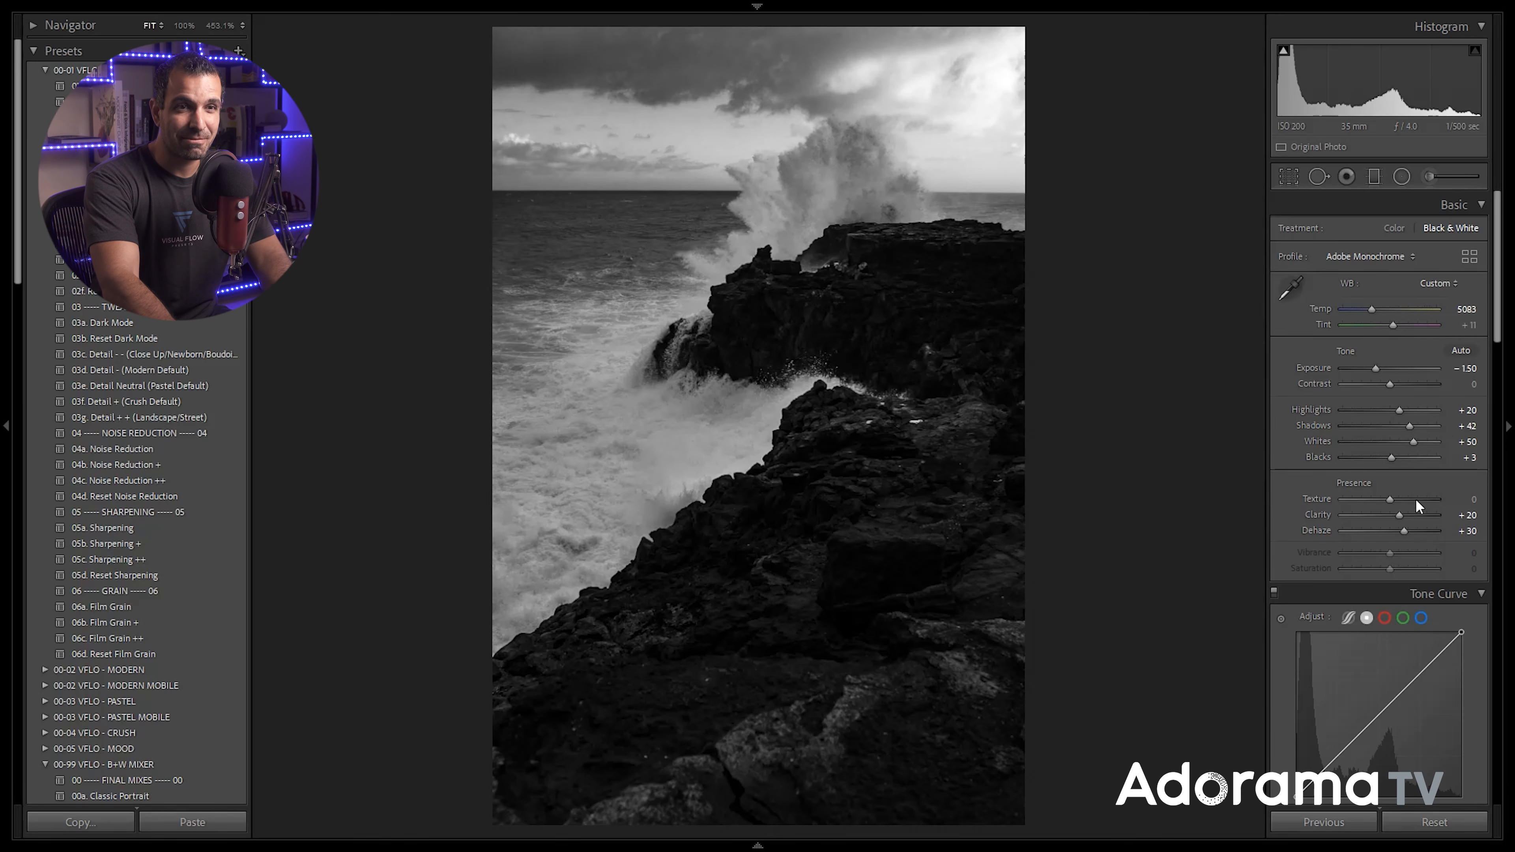
Refine the tones by setting Exposure to −1.10, Contrast to +10, Shadows to +27 and Blacks to −12
click(1402, 370)
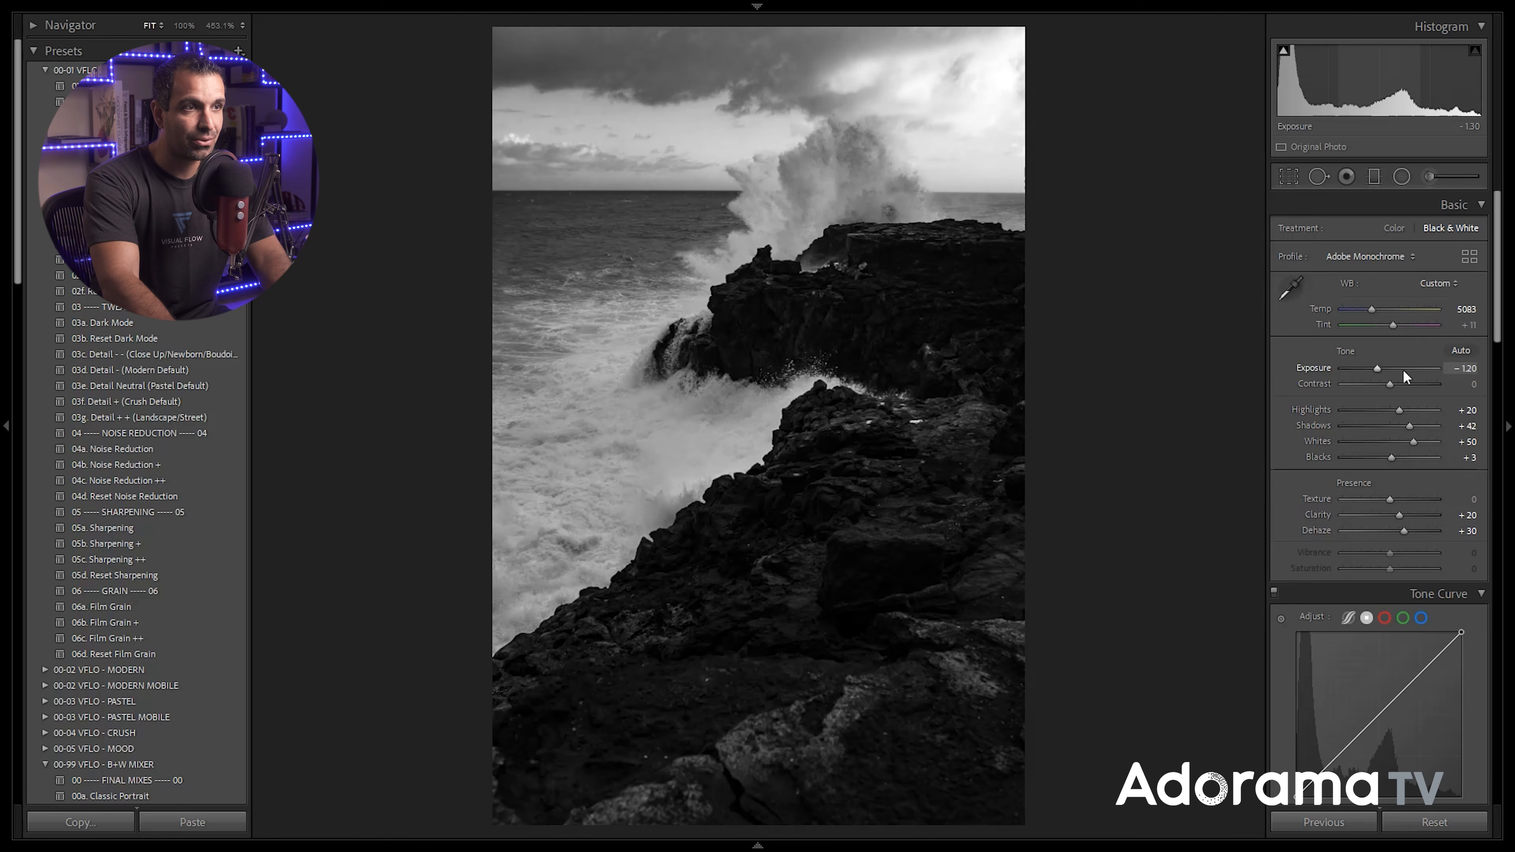
click(1410, 426)
key(Down)
key(Down)
key(Down)
key(Down)
key(Up)
key(Up)
key(Up)
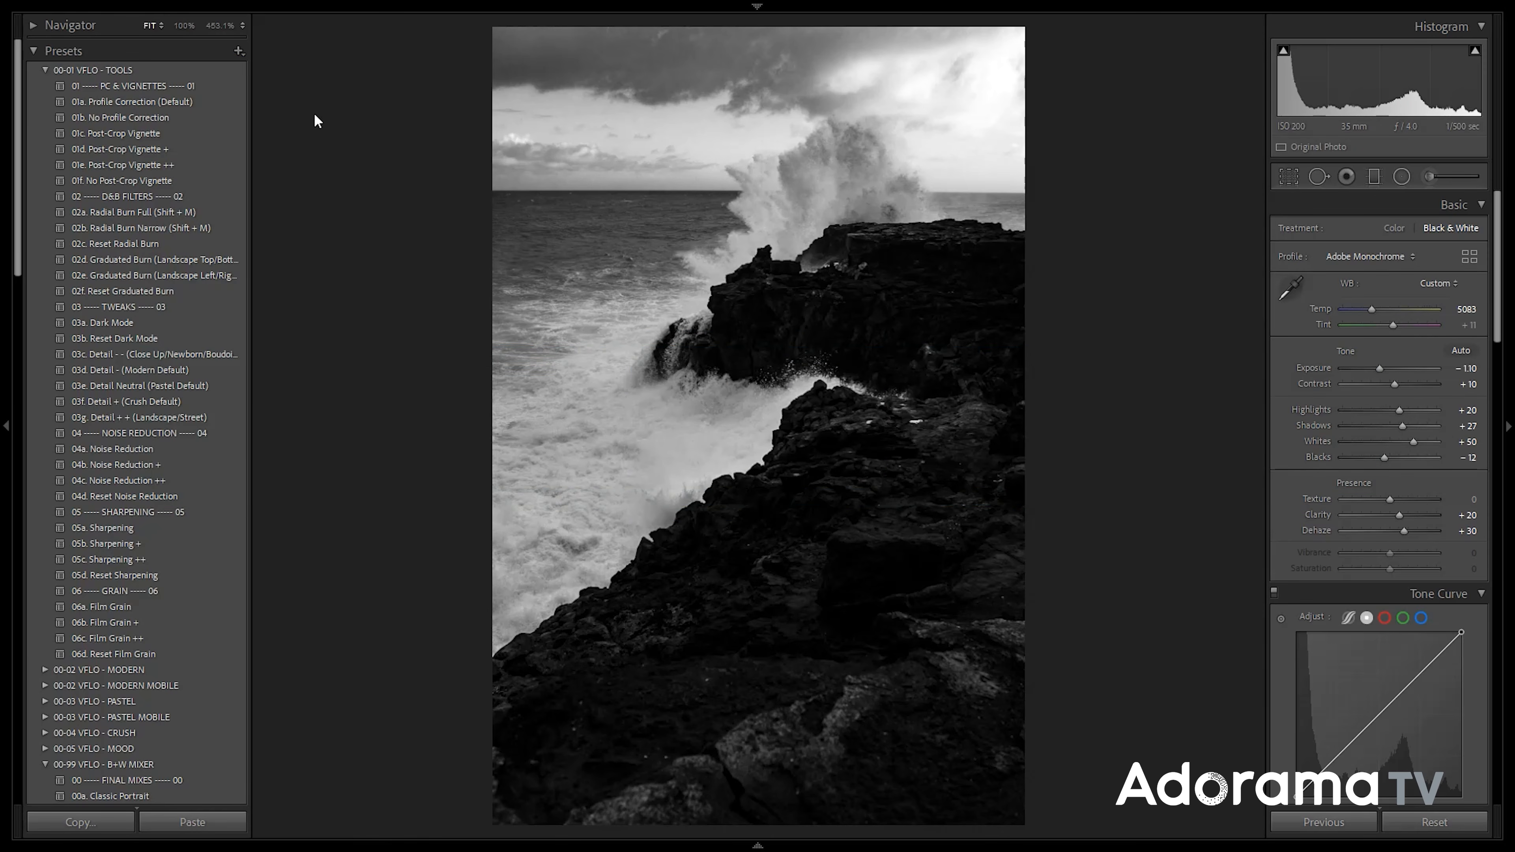
Apply the 01a. Profile Correction (Default) preset and check the horizon's straightness against the crop grid
click(197, 105)
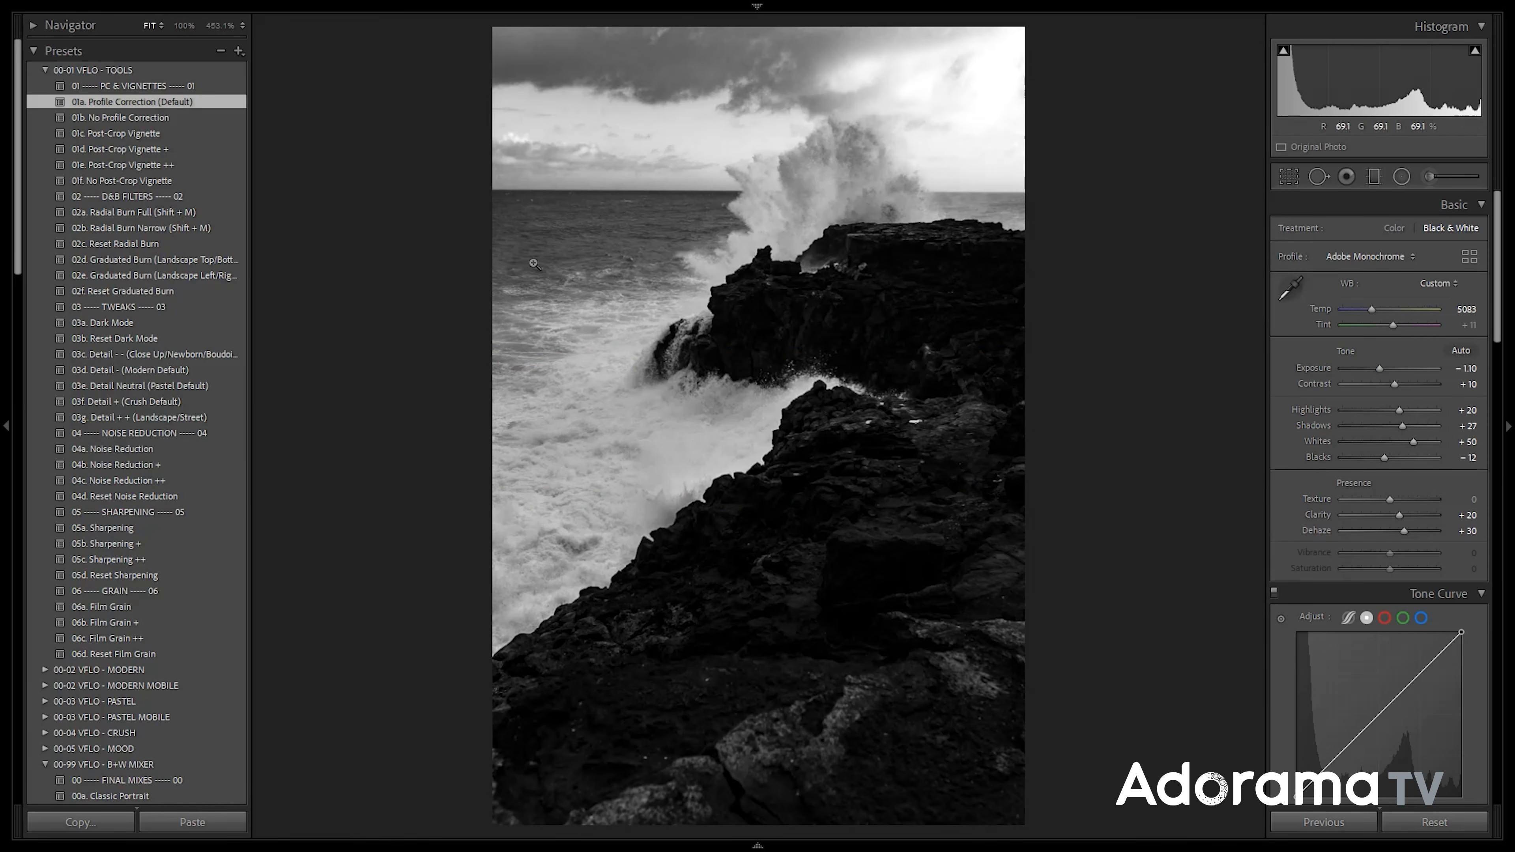
key(r)
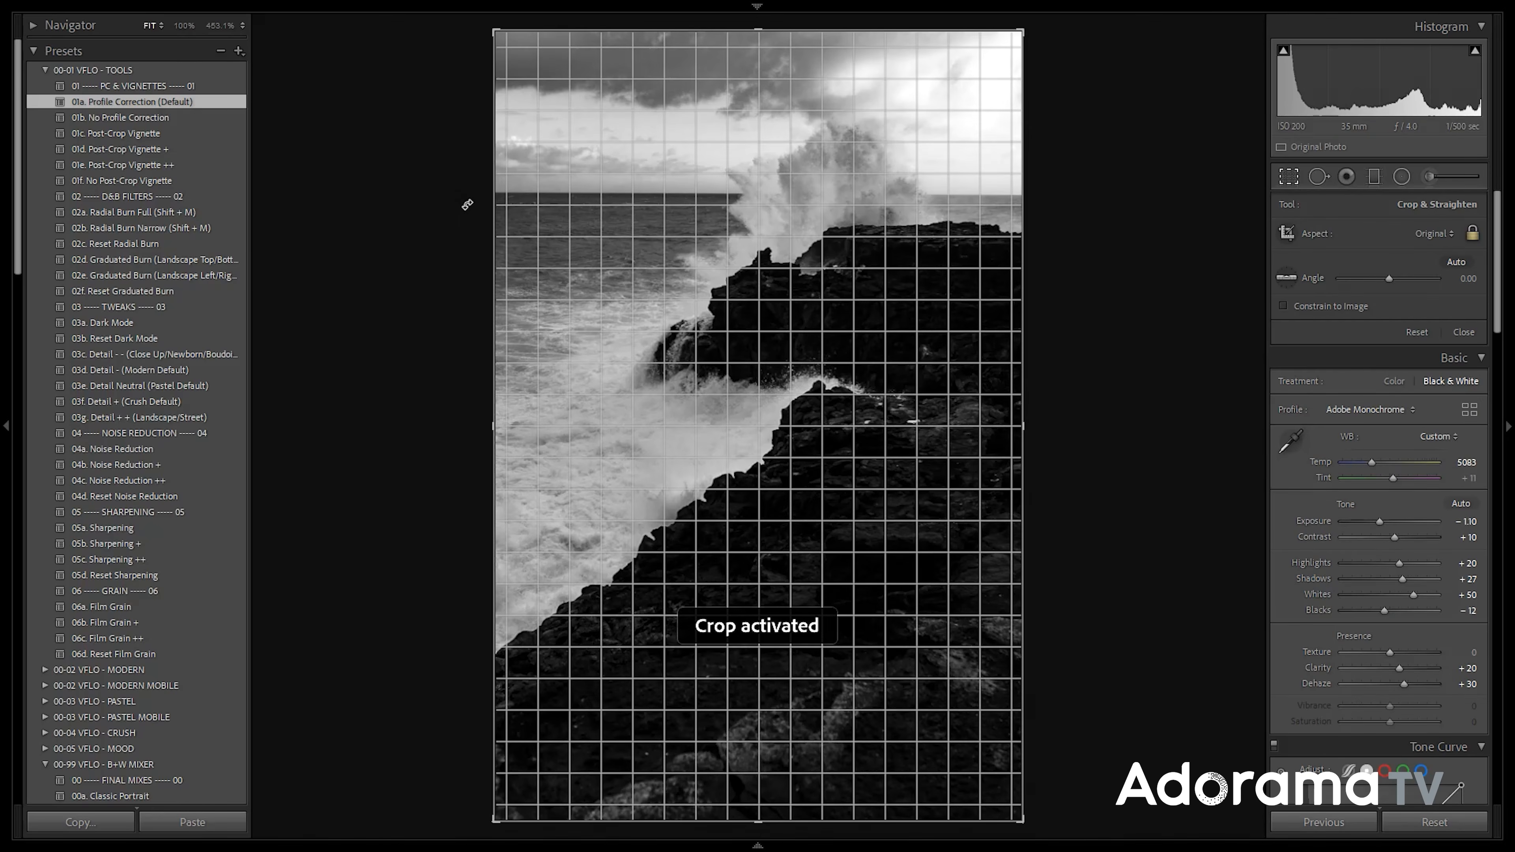
drag(467, 205, 470, 204)
key(d)
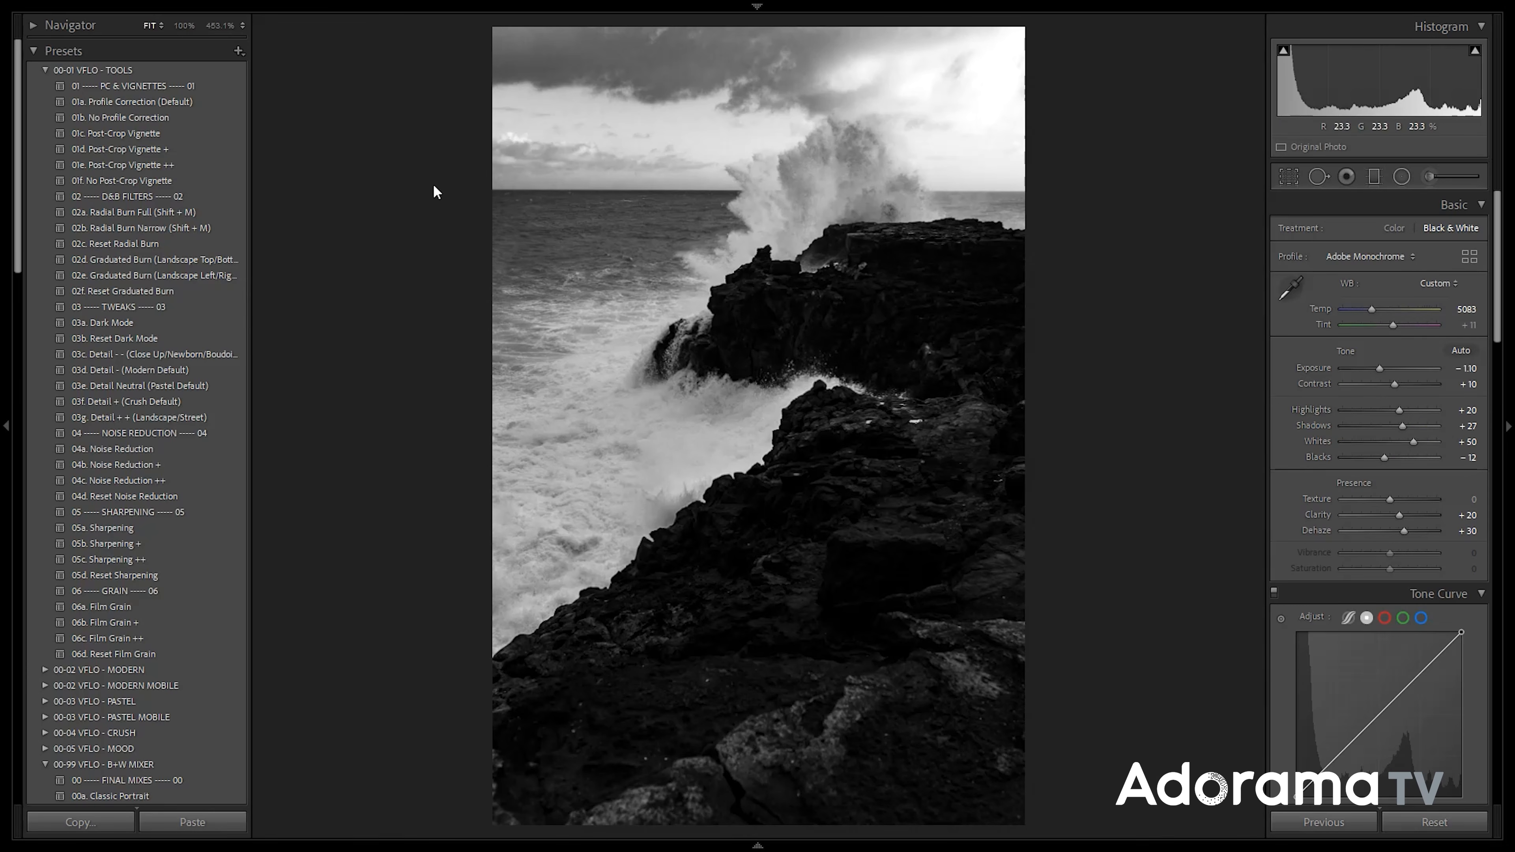
Apply the 01c. Post-Crop Vignette preset and review the resulting vignette and lens profile correction settings
click(183, 136)
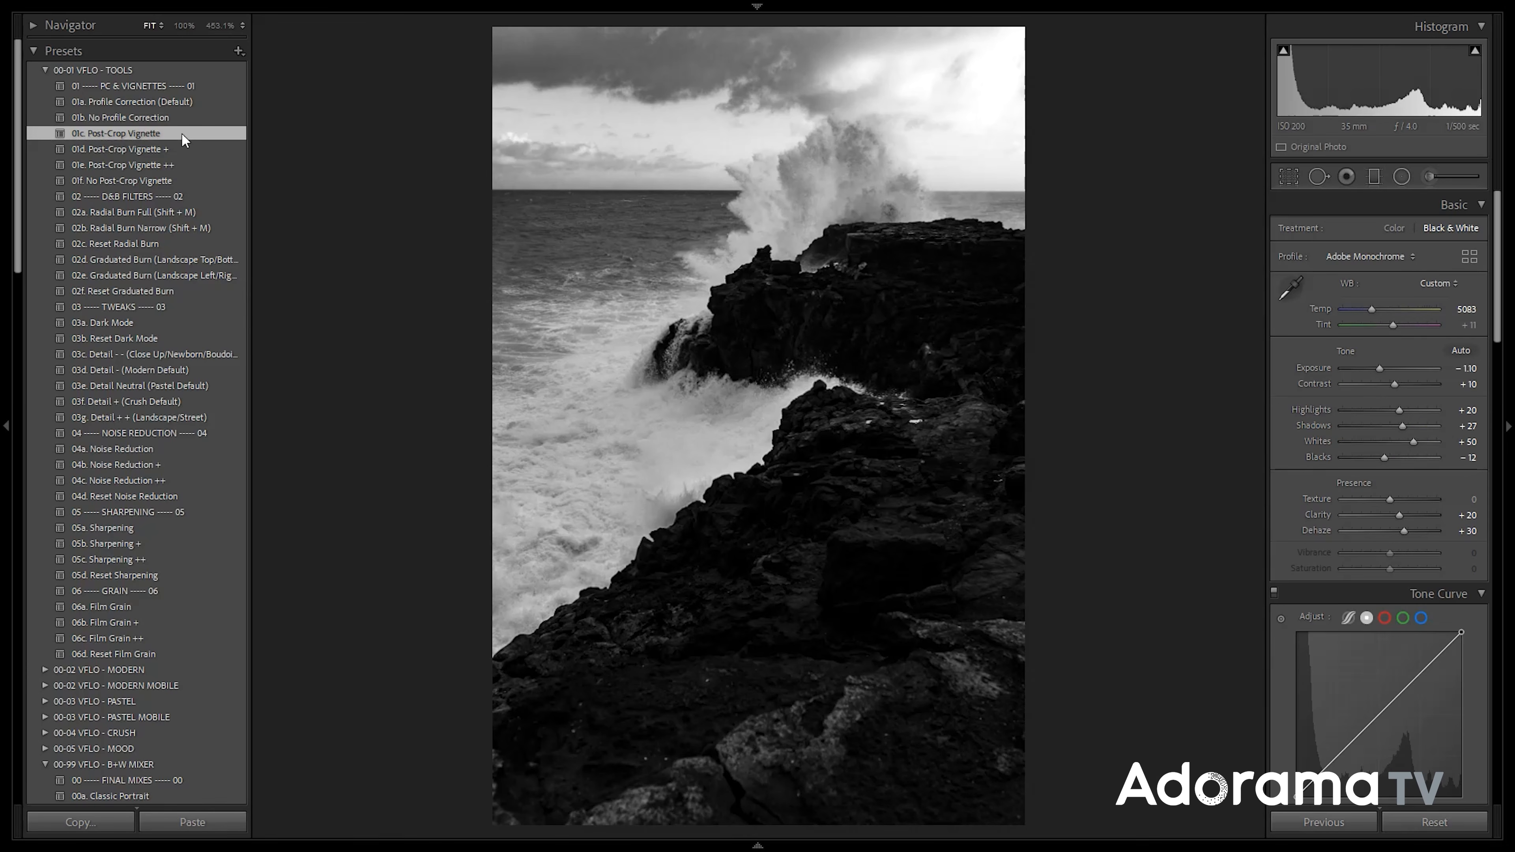
scroll(1326, 445, down, 15)
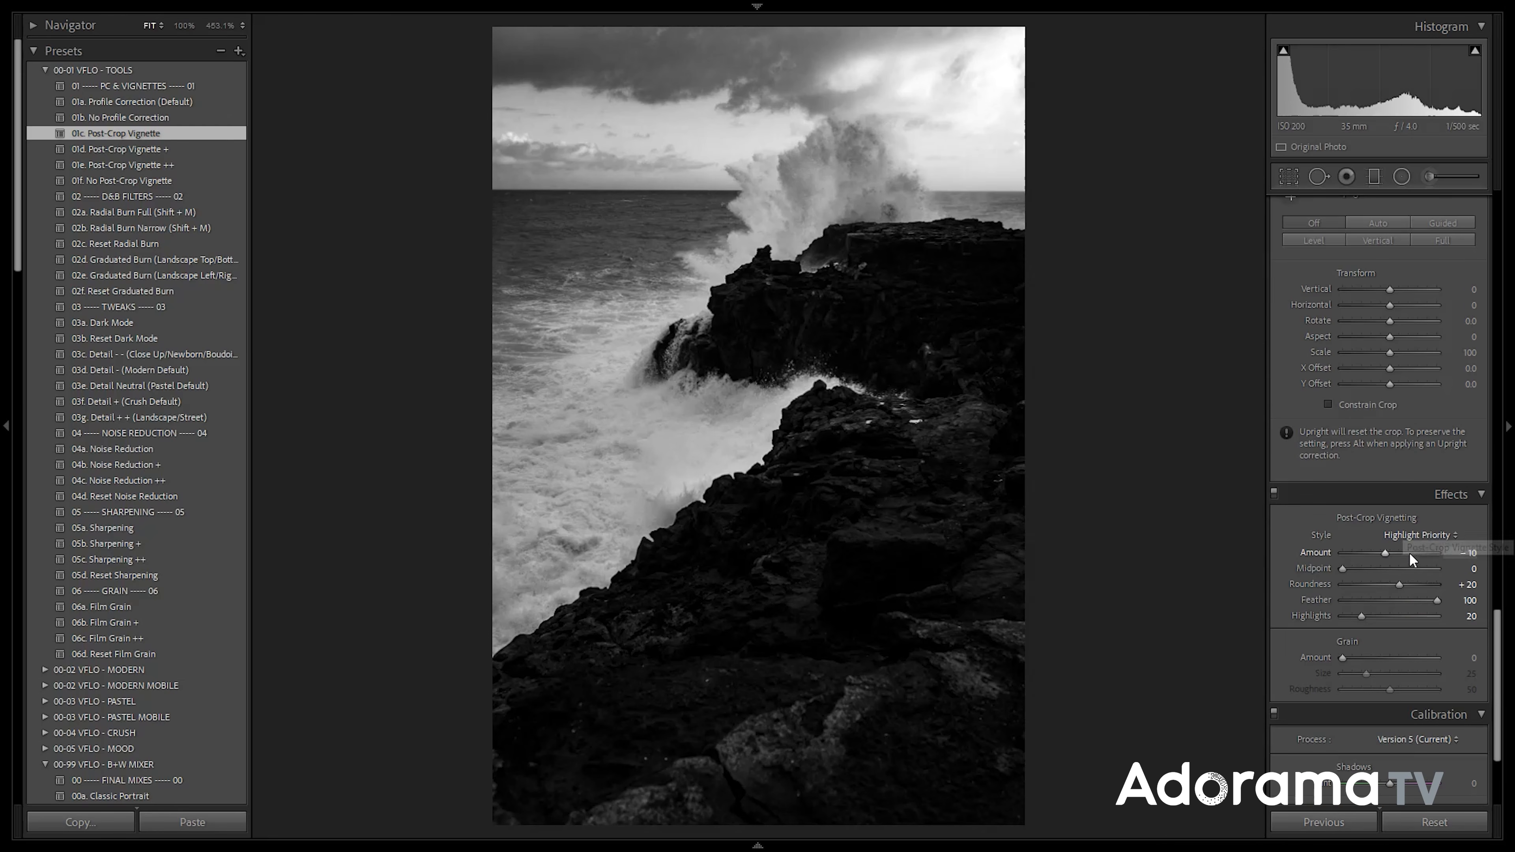
scroll(1380, 439, up, 5)
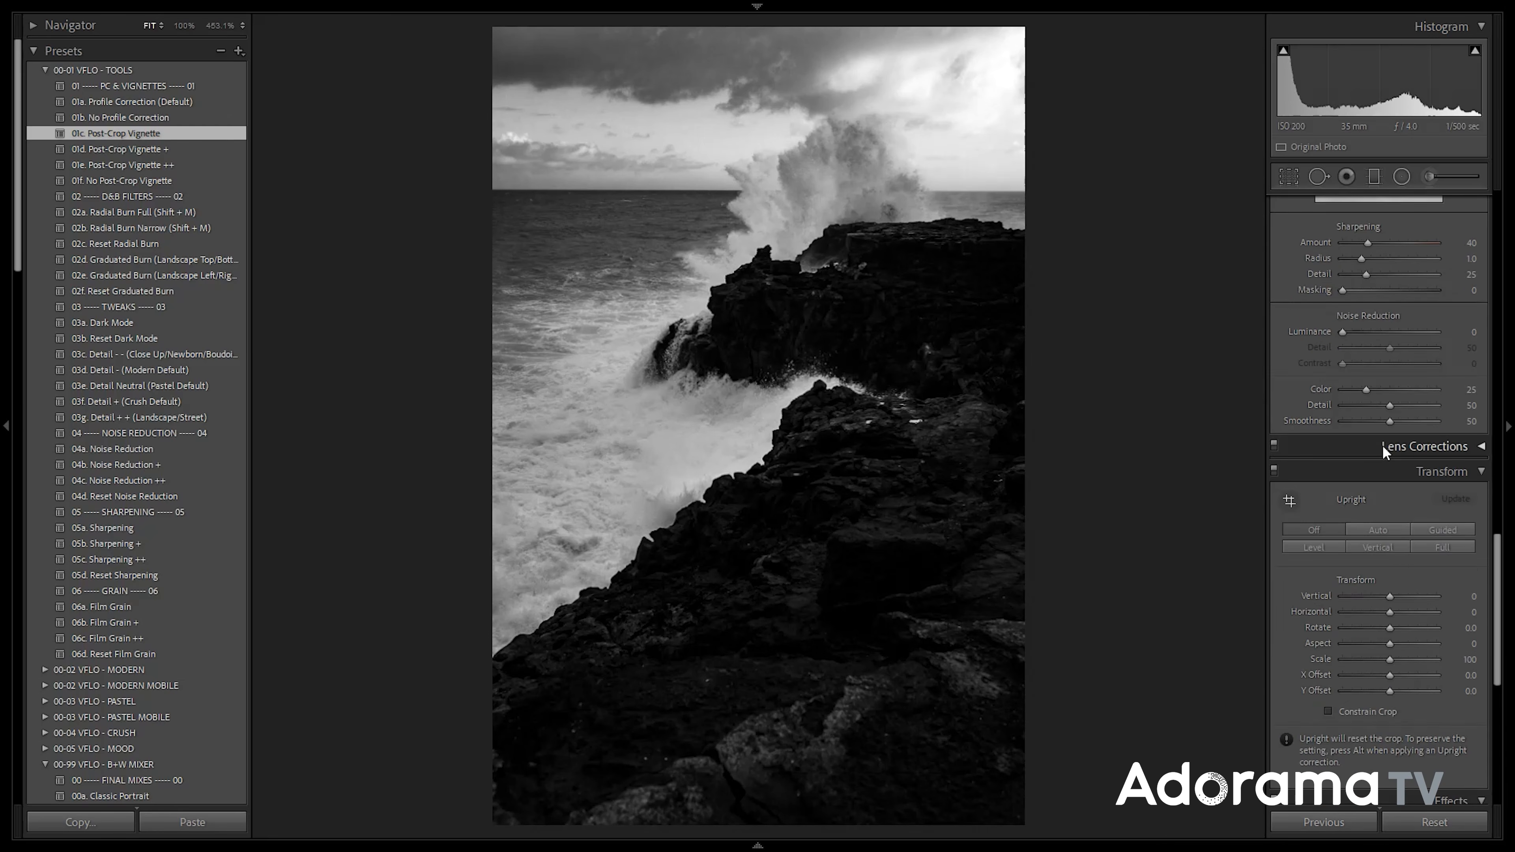
scroll(1396, 352, down, 5)
scroll(1396, 352, up, 3)
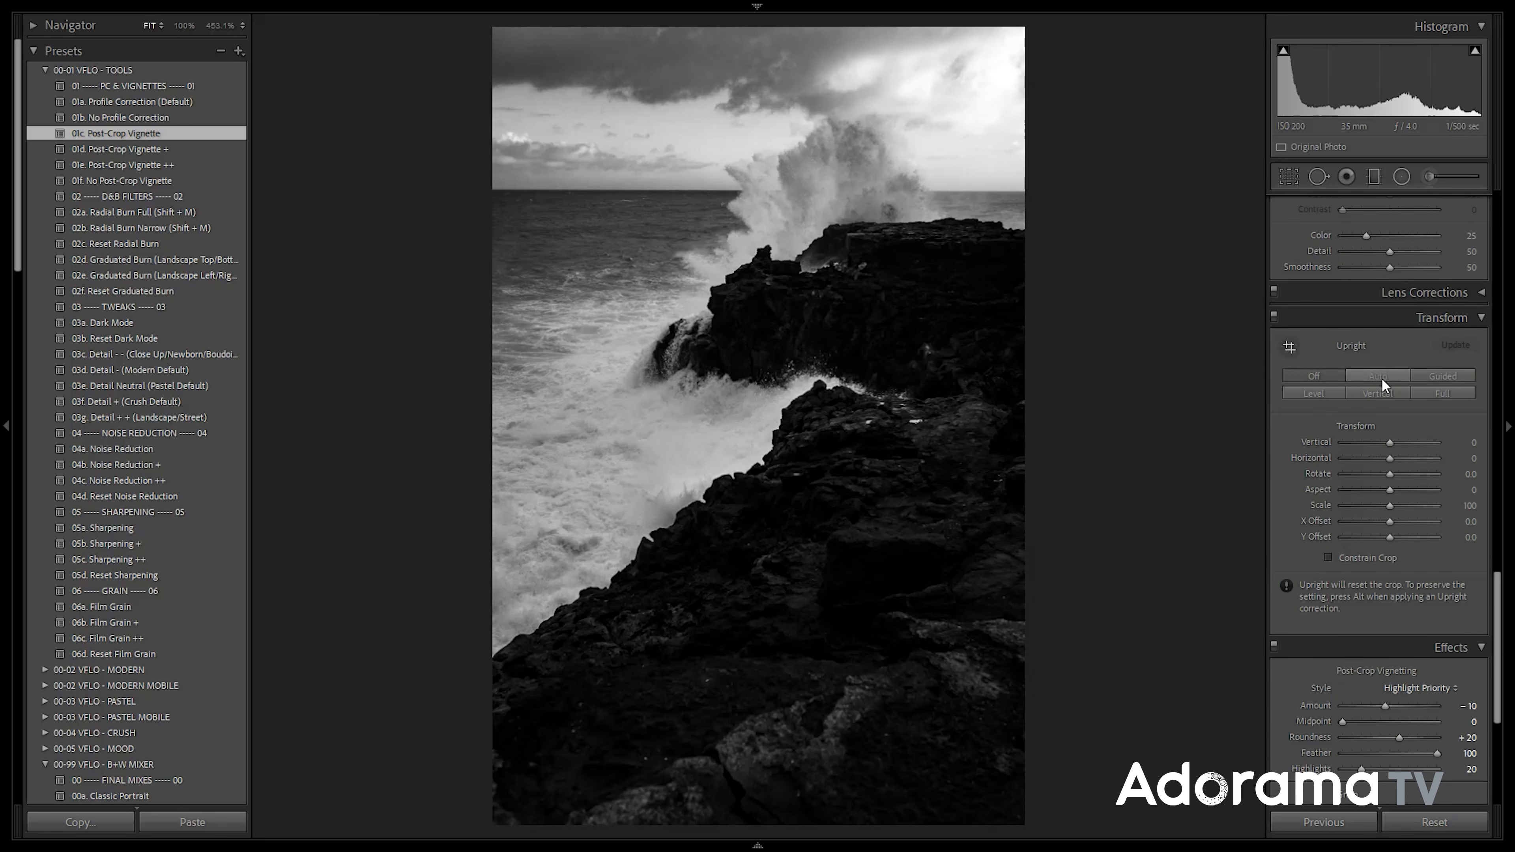
click(1399, 296)
click(1392, 316)
click(1357, 315)
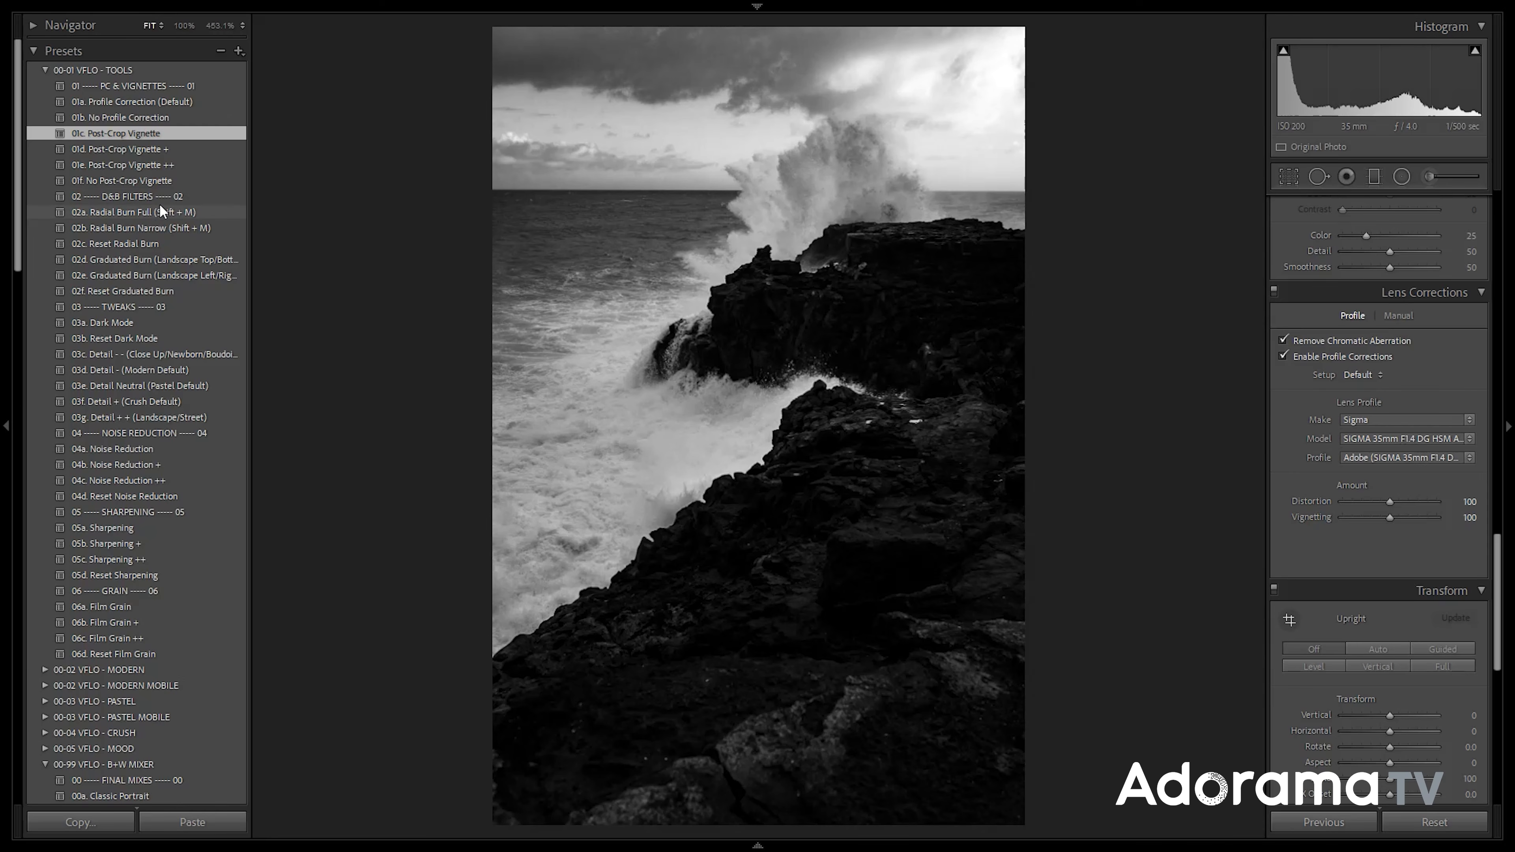
Apply the 02a. Radial Burn Full preset and select its radial filter for editing
click(117, 212)
key(shift+m)
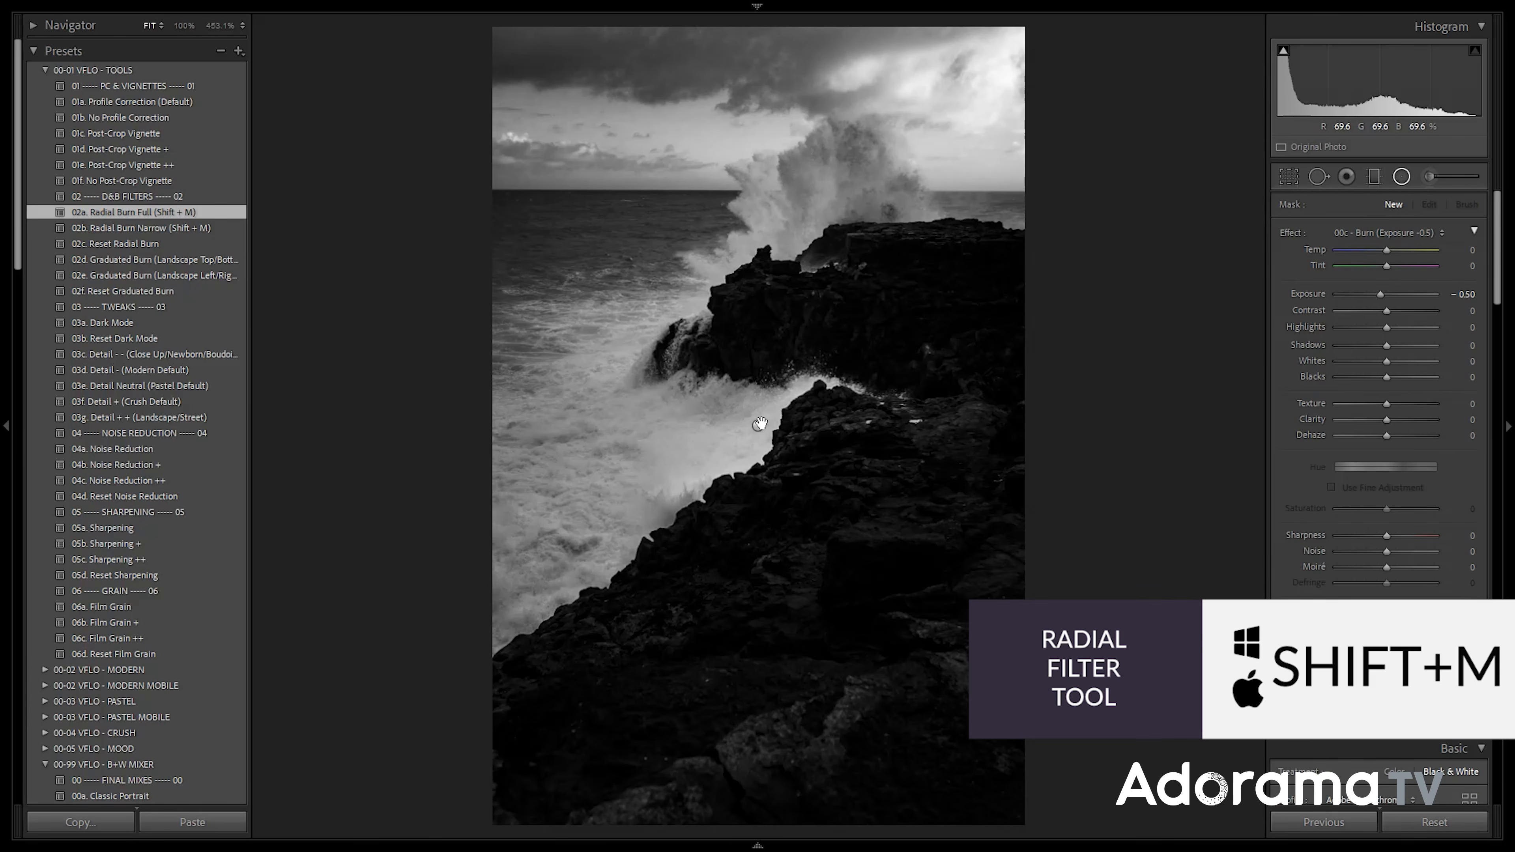
click(760, 423)
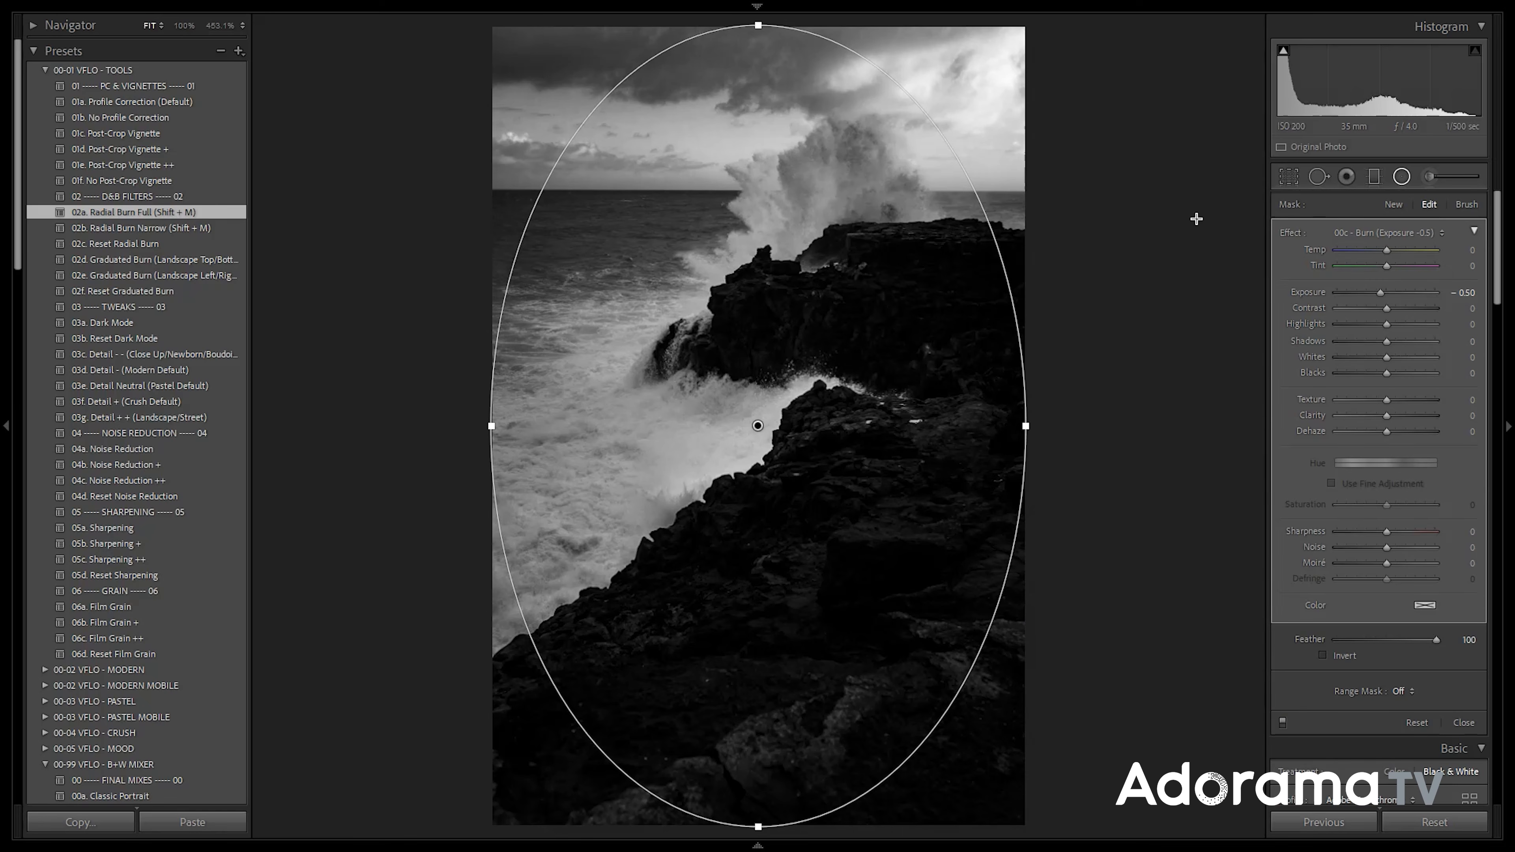
Centre the radial burn on the crashing wave and set its Exposure to −1.18
drag(761, 424, 819, 217)
drag(1379, 292, 1371, 292)
mouse_move(1091, 218)
mouse_down()
mouse_move(1059, 220)
mouse_move(1090, 219)
mouse_up()
drag(820, 218, 823, 200)
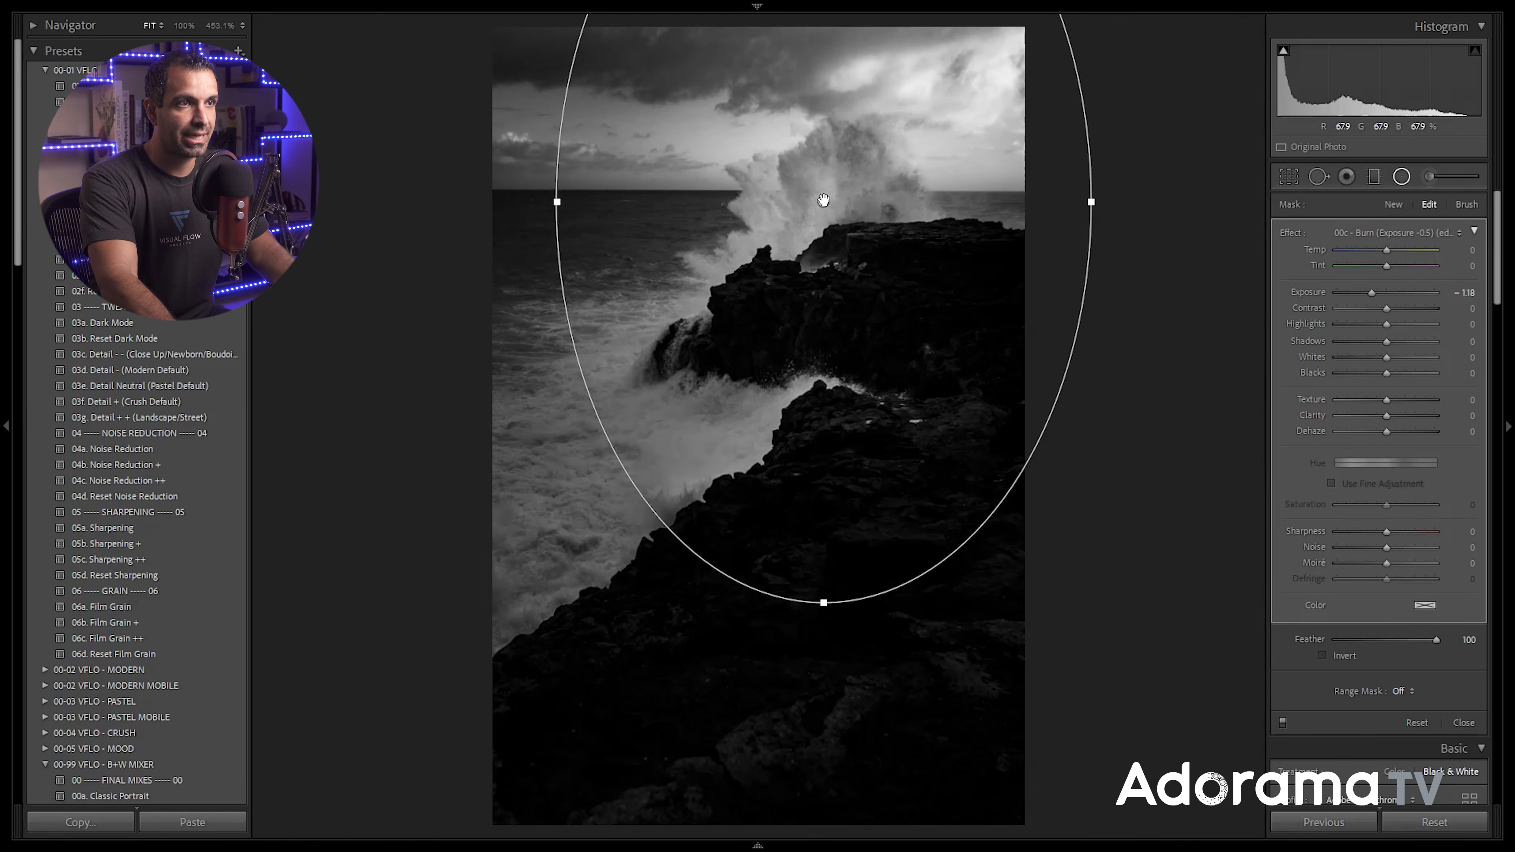
Set the radial burn's Highlights to 9 and Whites to 31, and shrink its ellipse around the wave and upper rocks
mouse_move(1393, 356)
mouse_down()
mouse_move(1435, 360)
mouse_move(1382, 363)
mouse_move(1417, 365)
mouse_move(1390, 364)
mouse_move(1412, 369)
mouse_move(1393, 330)
mouse_up()
drag(1091, 202, 1009, 206)
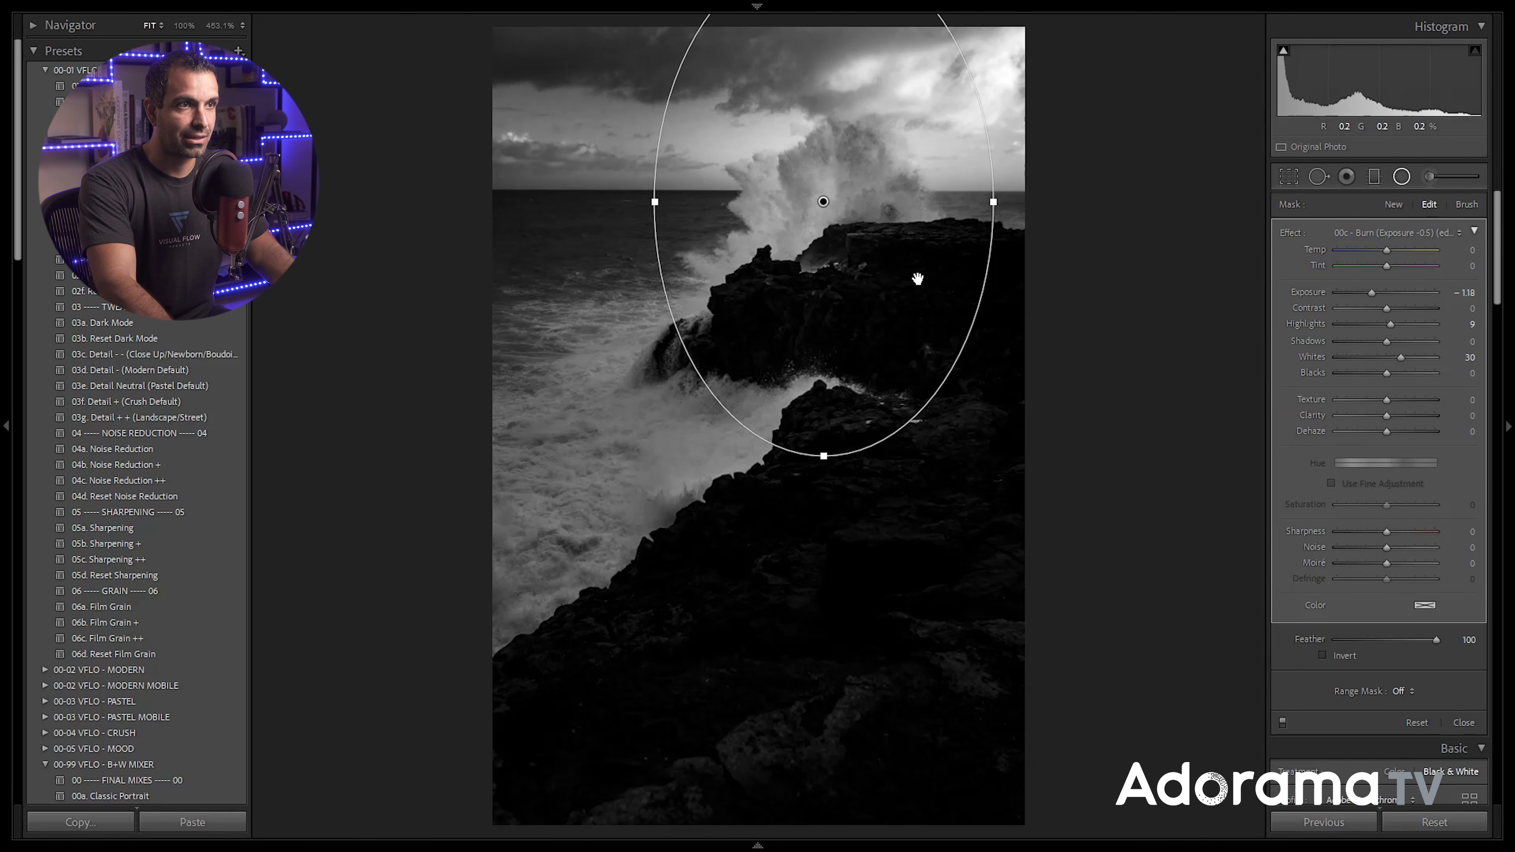
mouse_move(1401, 358)
mouse_down()
mouse_move(1415, 356)
mouse_move(1398, 357)
mouse_up()
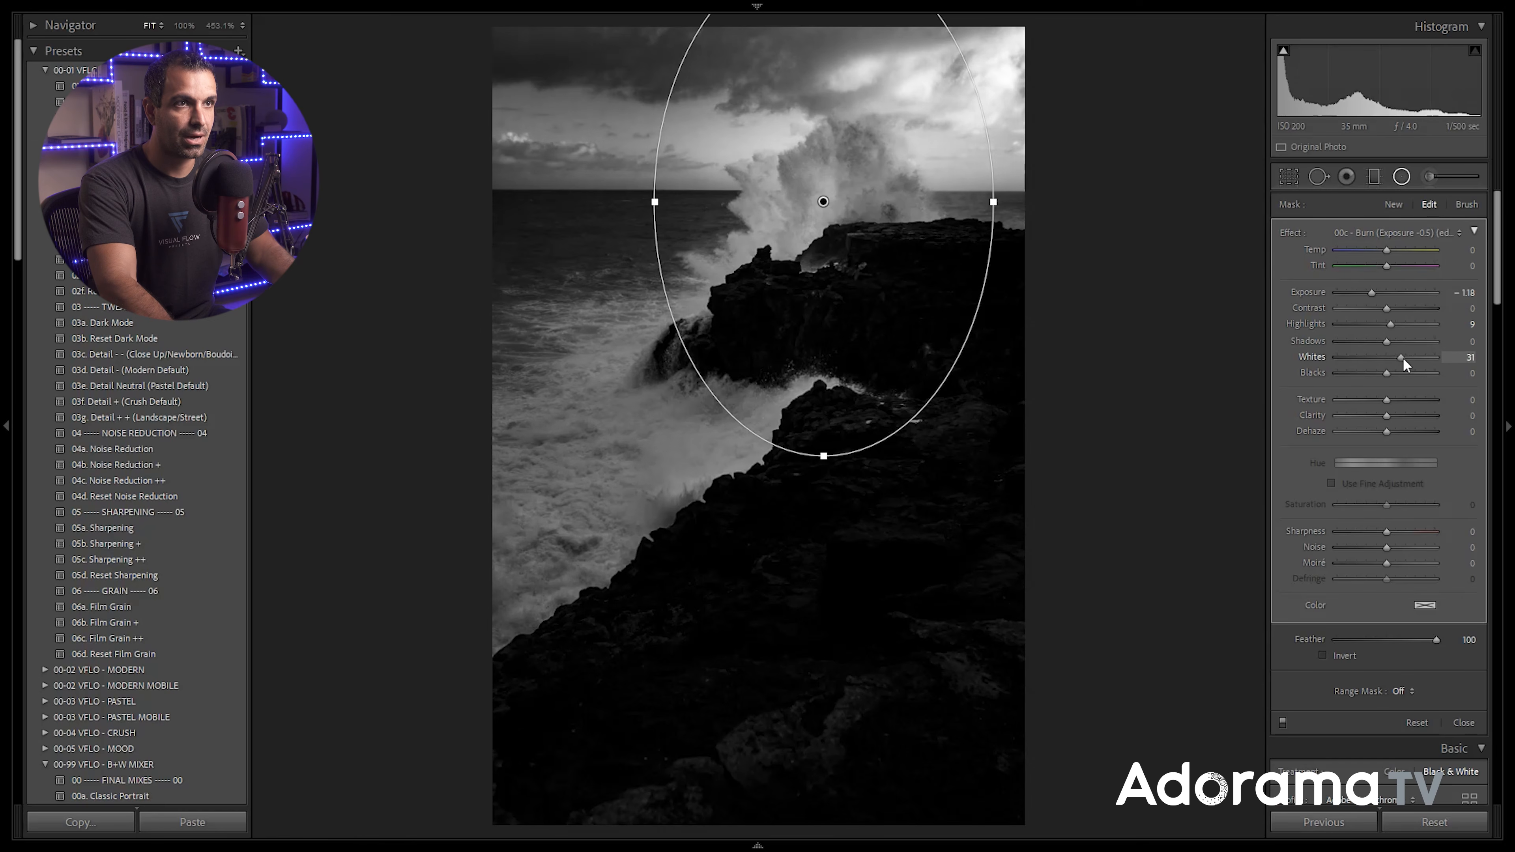
click(1401, 177)
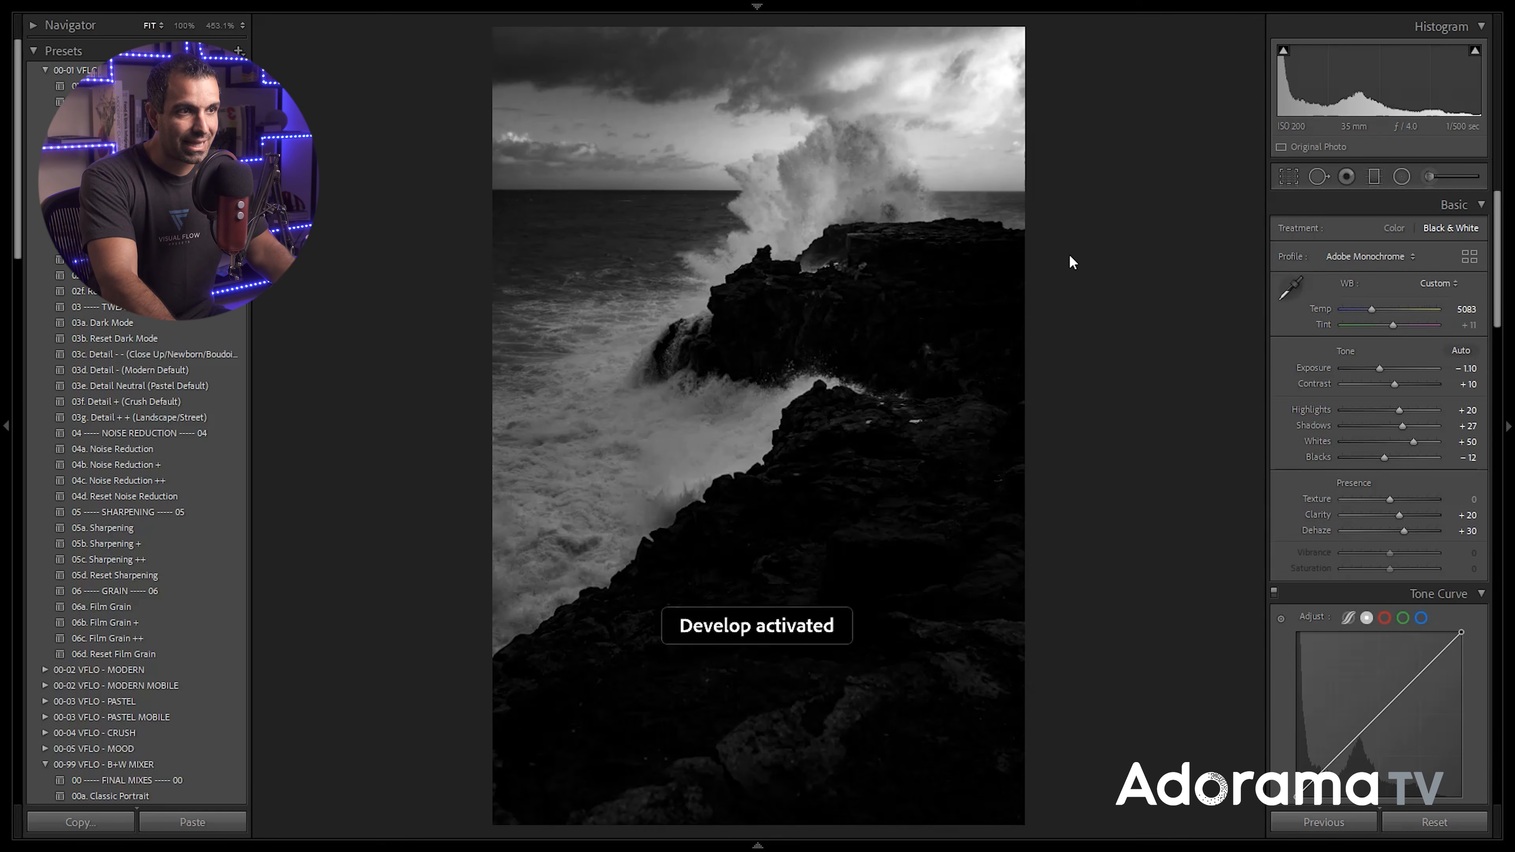
Lighten the radial burn around the wave by setting its Exposure to −0.75 and Whites to 34
key(shift+m)
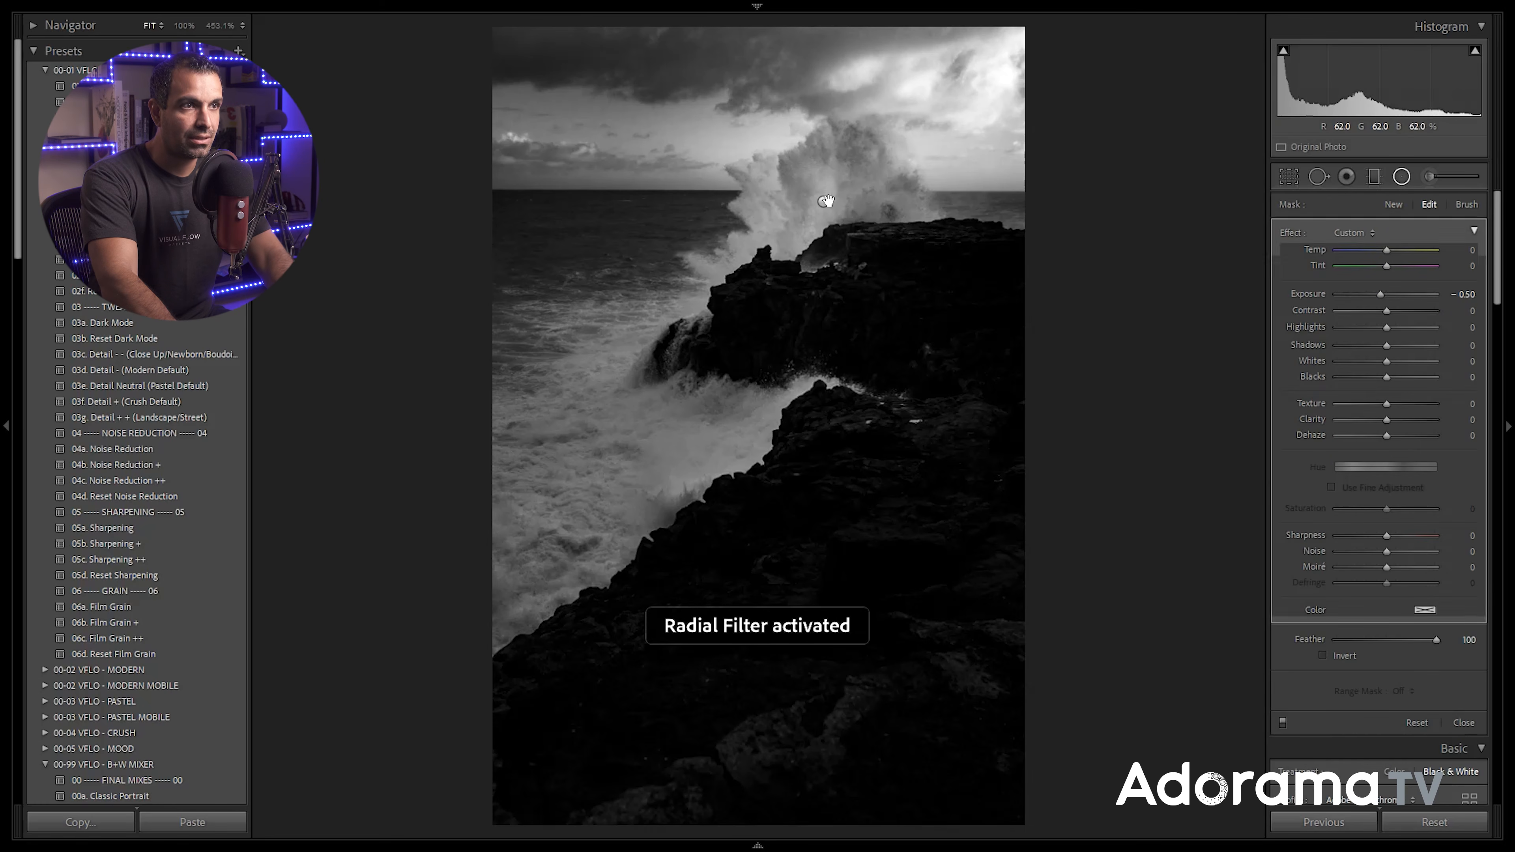
click(824, 202)
scroll(1398, 289, up, 4)
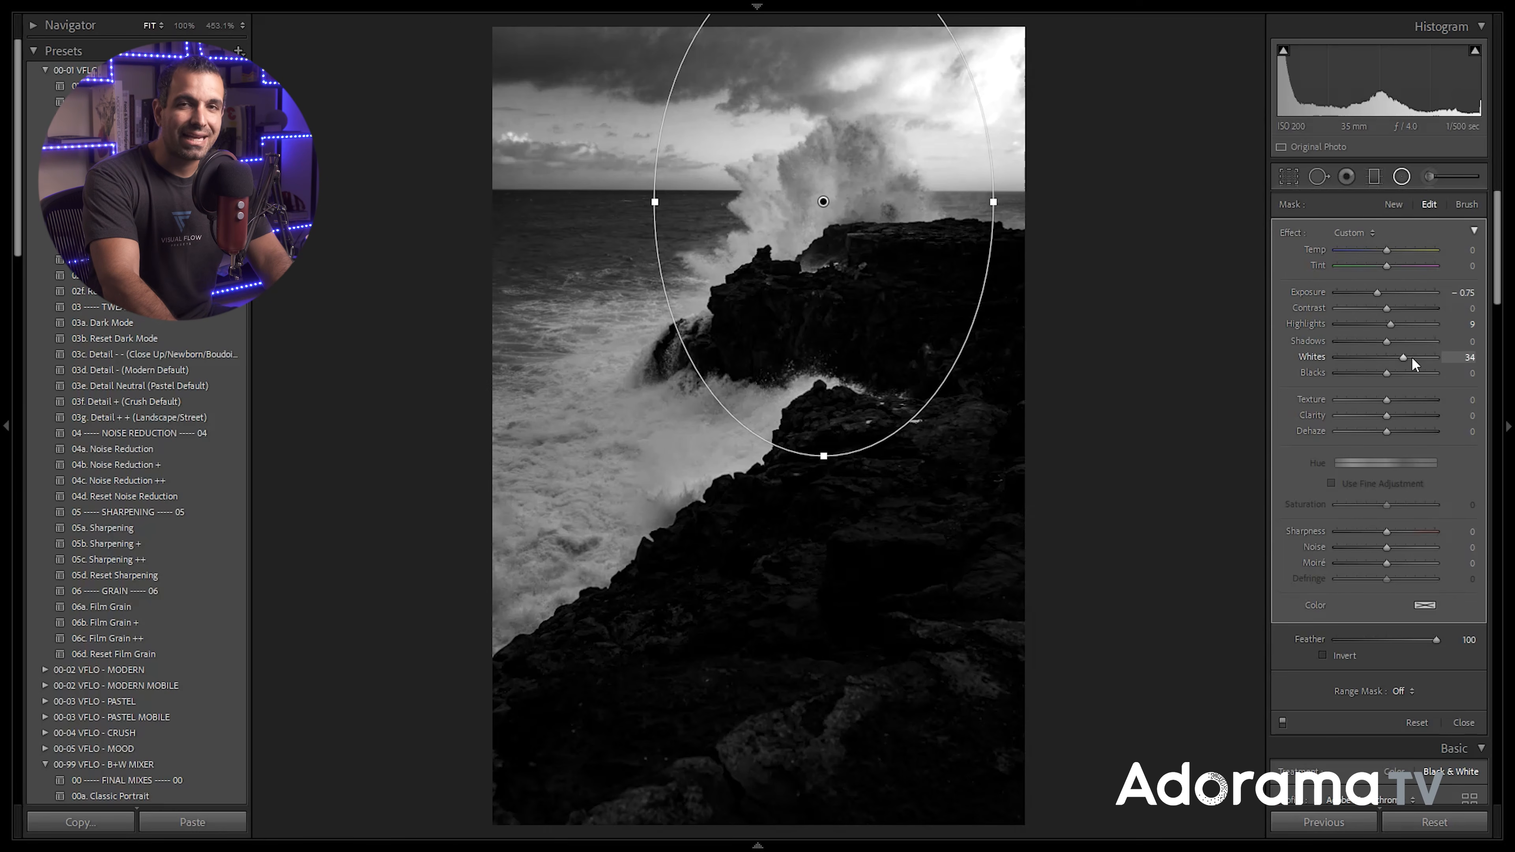
click(1394, 179)
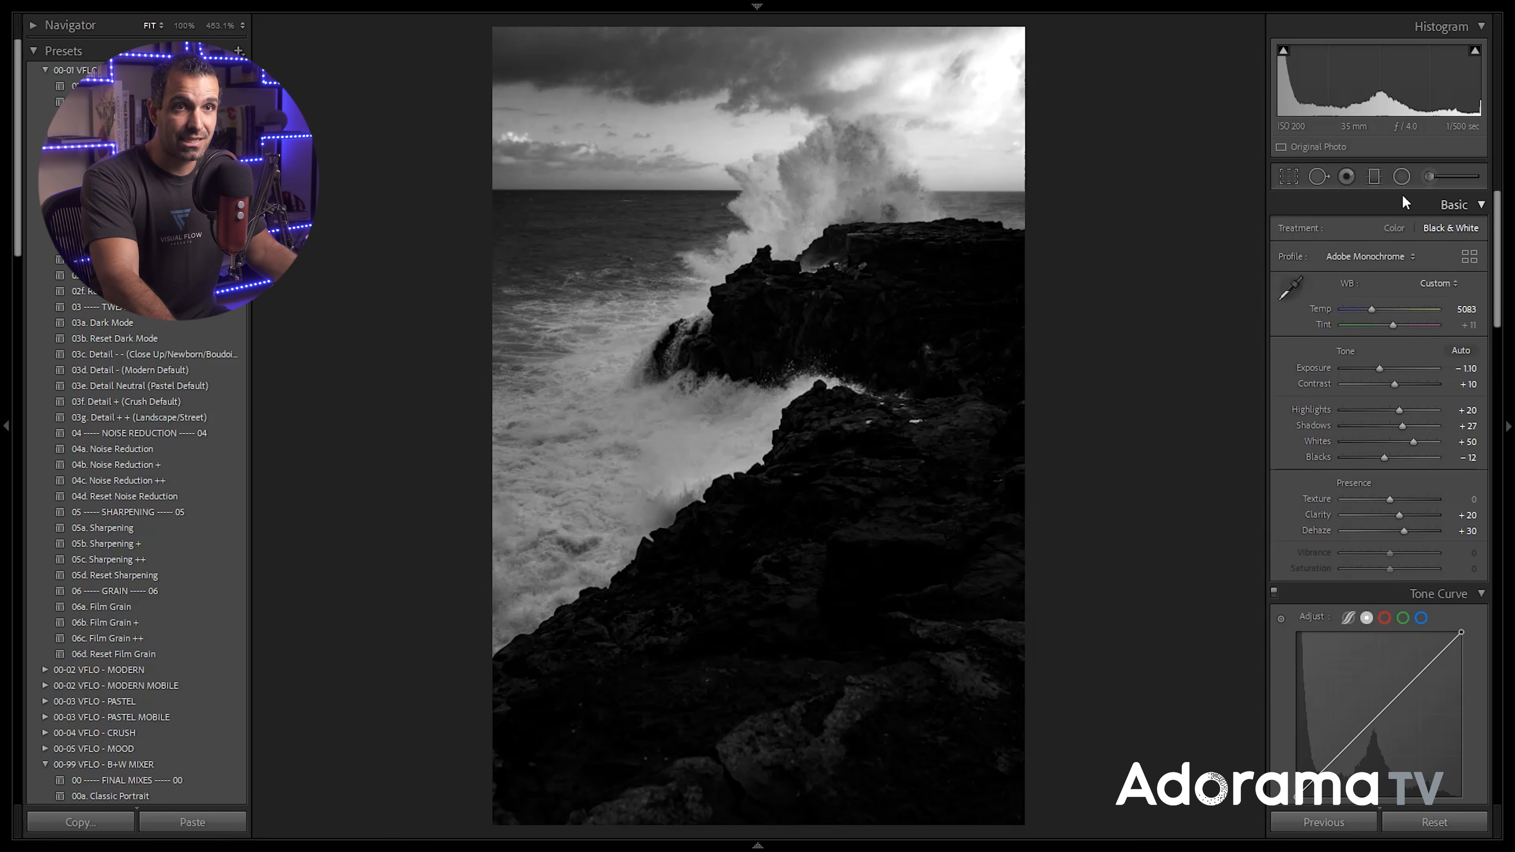
Try painting the bright clouds above the wave with an adjustment brush using the 40a - Sky + Clouds effect
click(1426, 177)
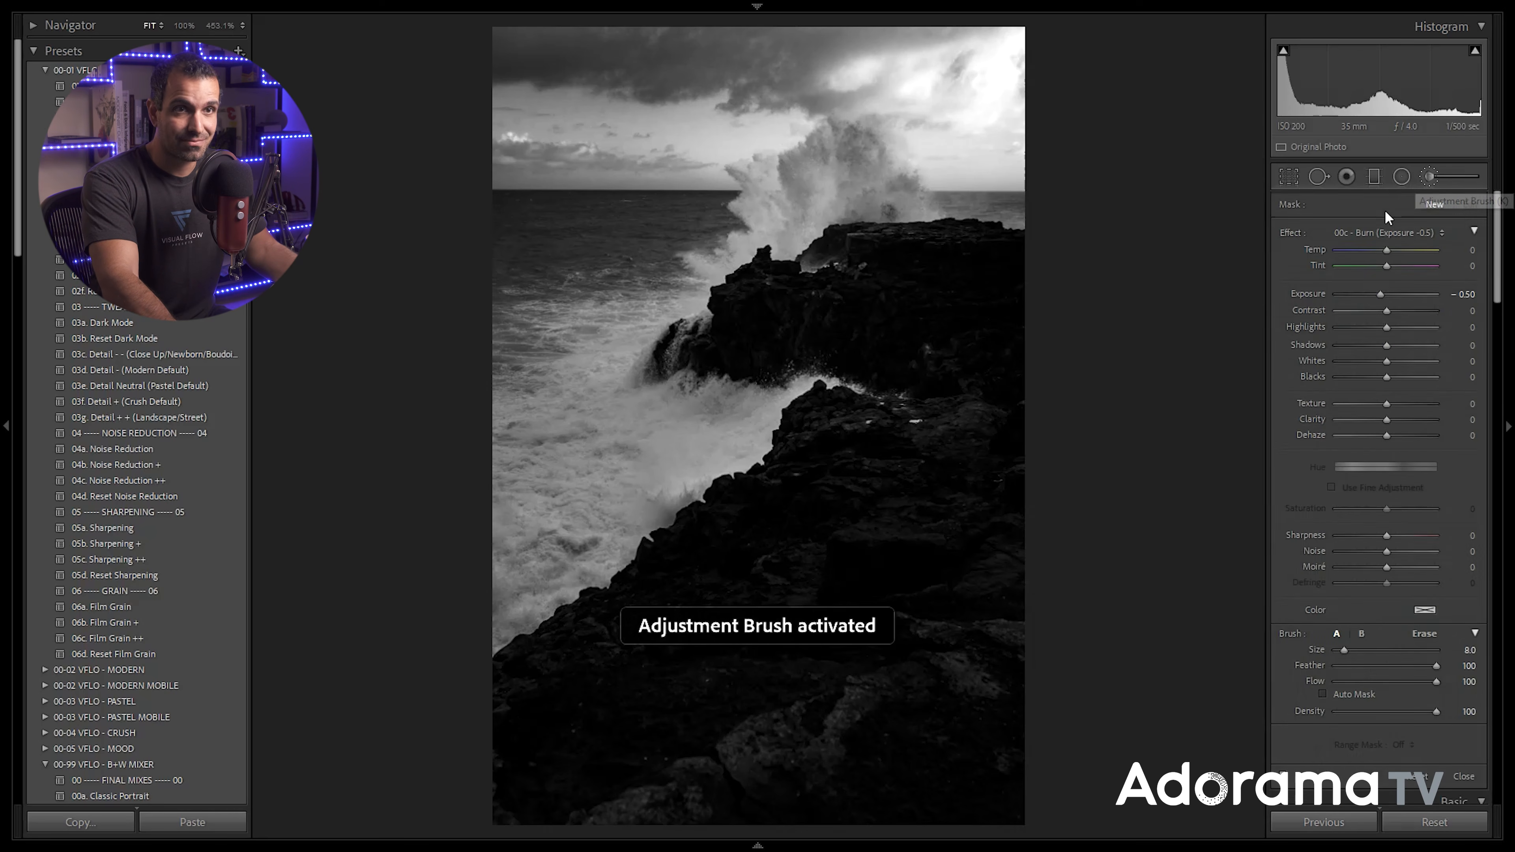
click(1408, 232)
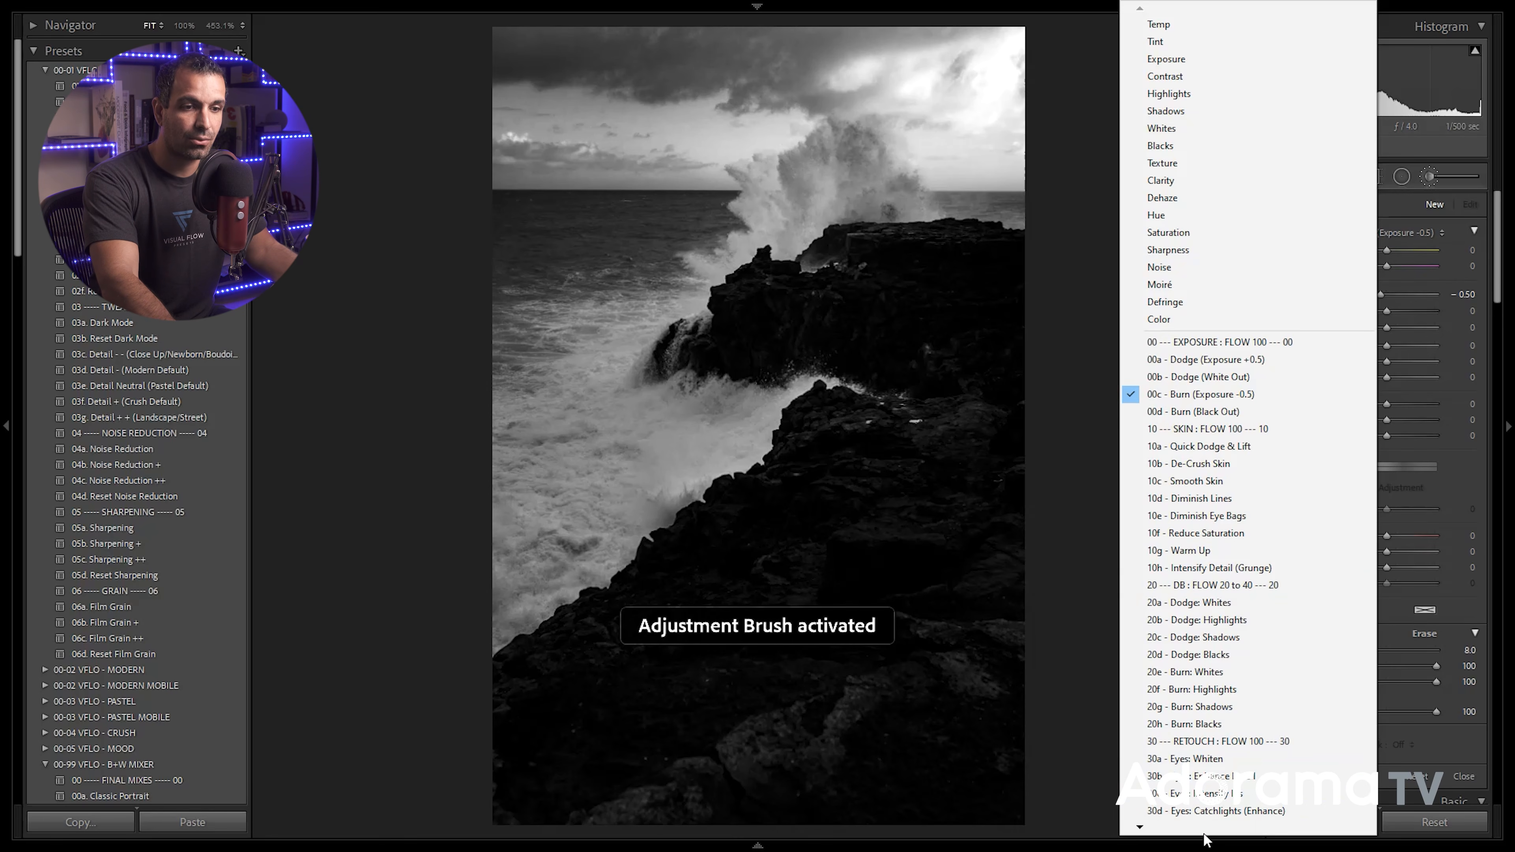
mouse_move(1202, 826)
click(1209, 755)
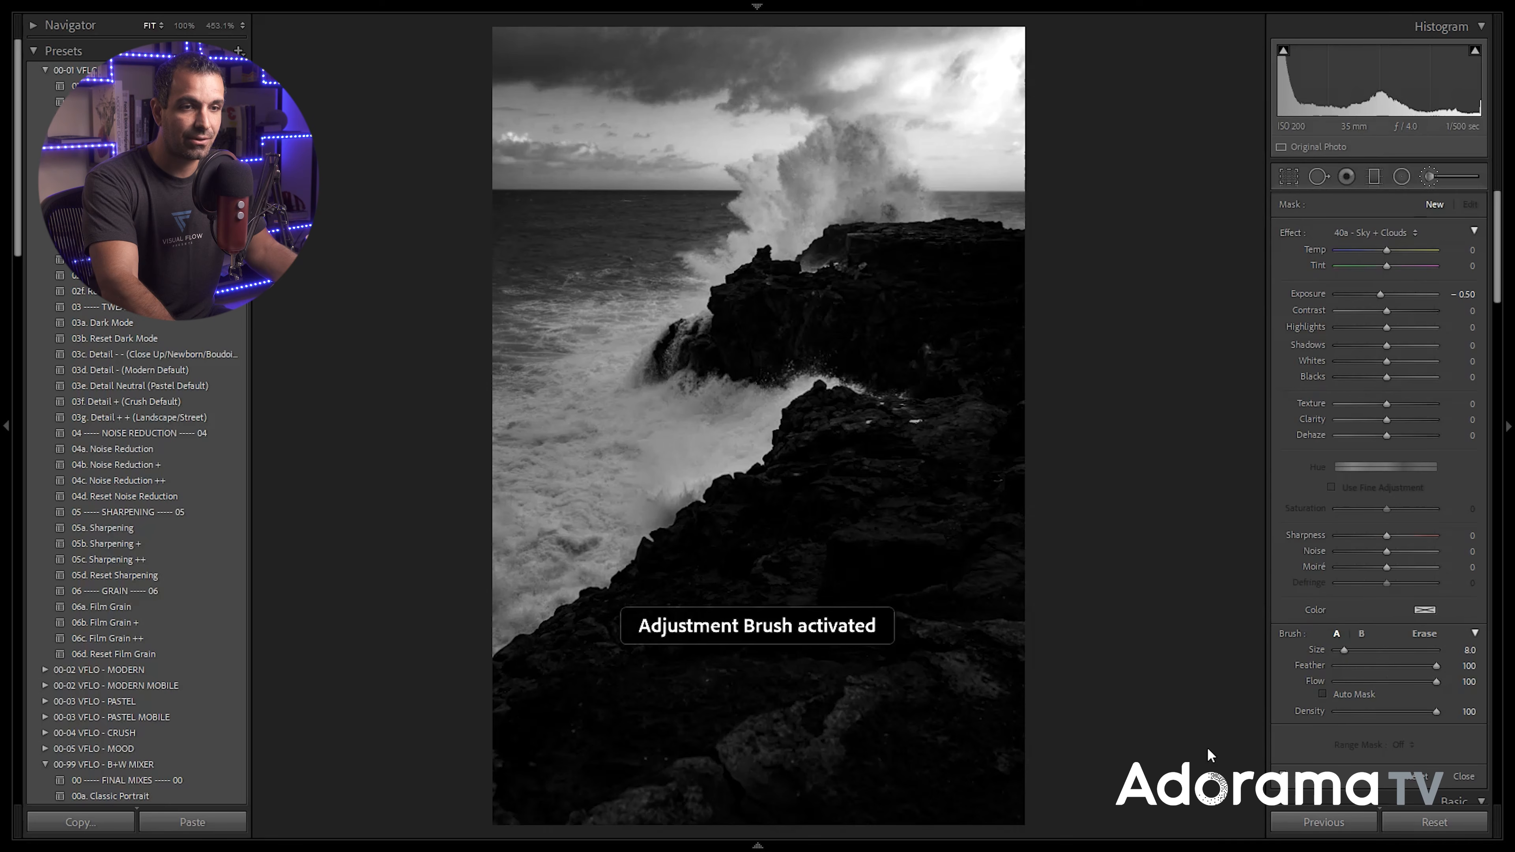
scroll(918, 76, up, 4)
mouse_move(920, 75)
mouse_down()
mouse_move(1028, 78)
mouse_move(586, 66)
mouse_move(471, 45)
mouse_move(619, 74)
mouse_move(1038, 68)
mouse_move(543, 42)
mouse_move(514, 63)
mouse_move(800, 81)
mouse_up()
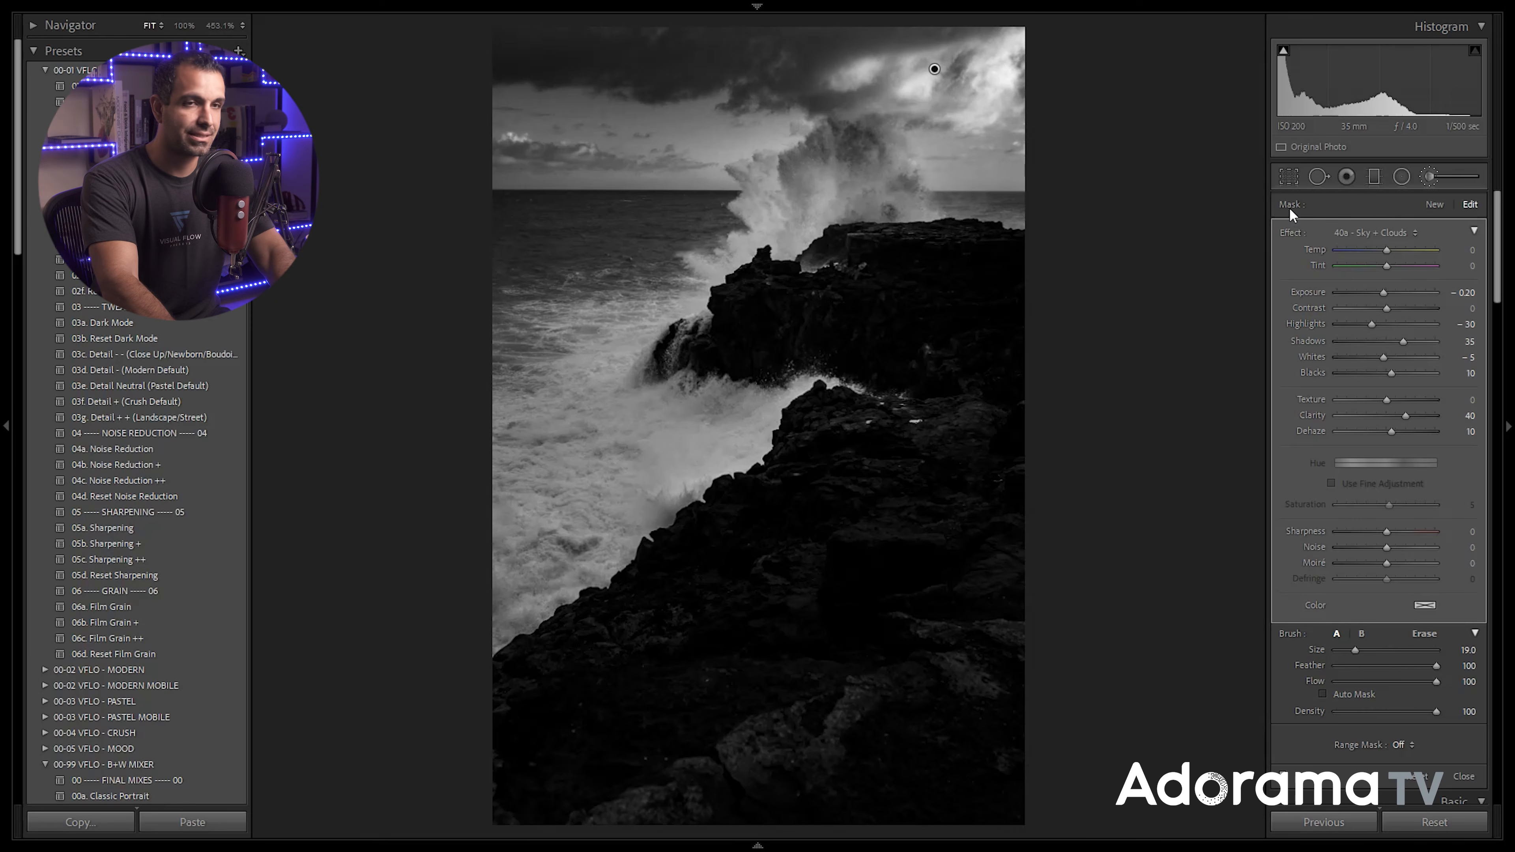
Add a 40a - Sky + Clouds graduated filter from the sky down to the horizon, reducing its strength to Exposure −0.12, Highlights −18 and Clarity 24
click(1374, 176)
drag(755, 42, 766, 151)
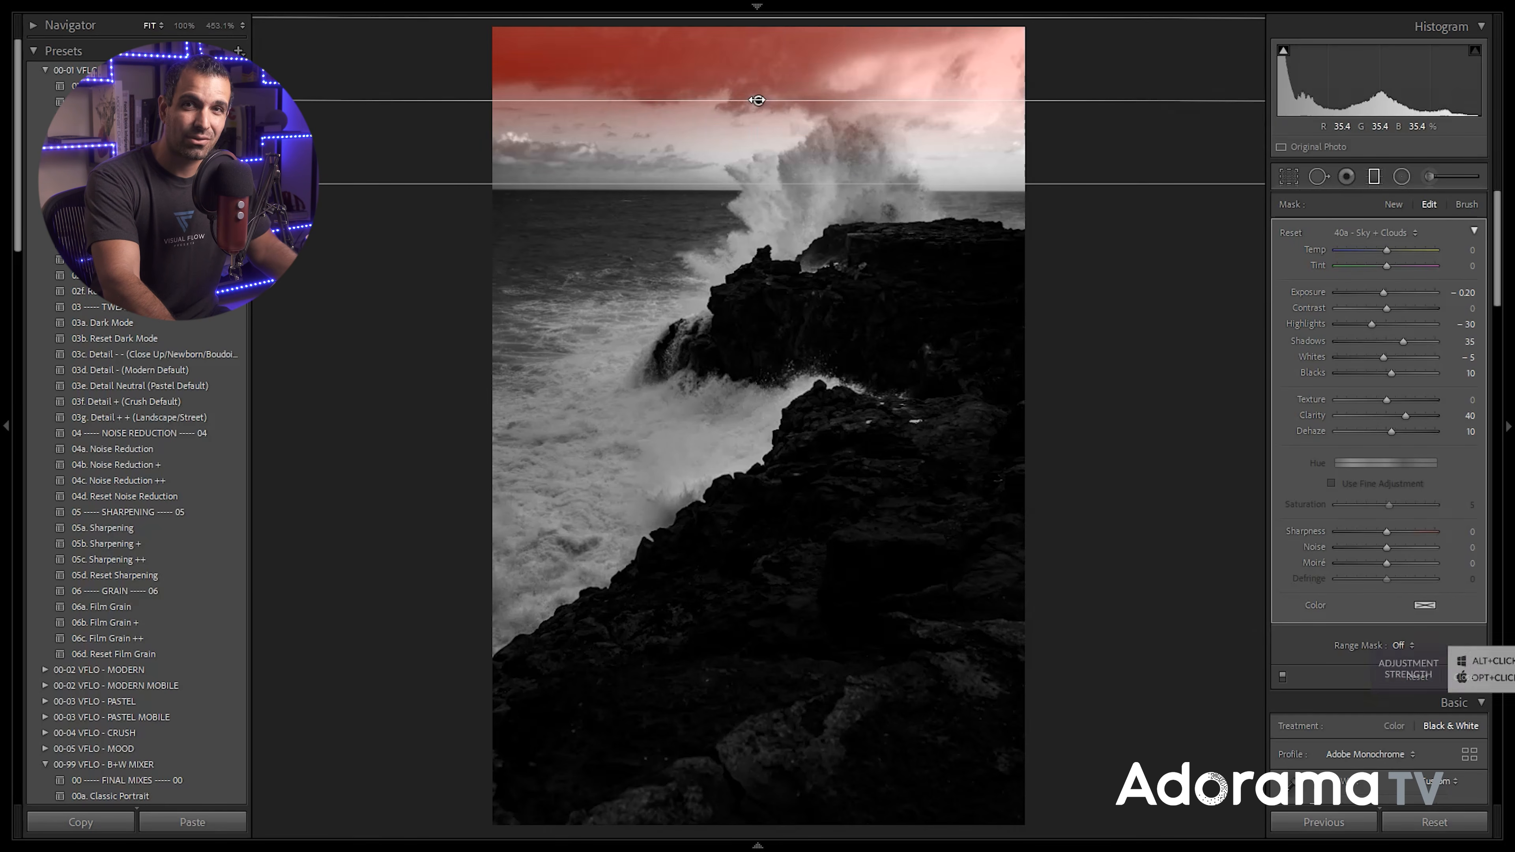
drag(737, 102, 726, 103)
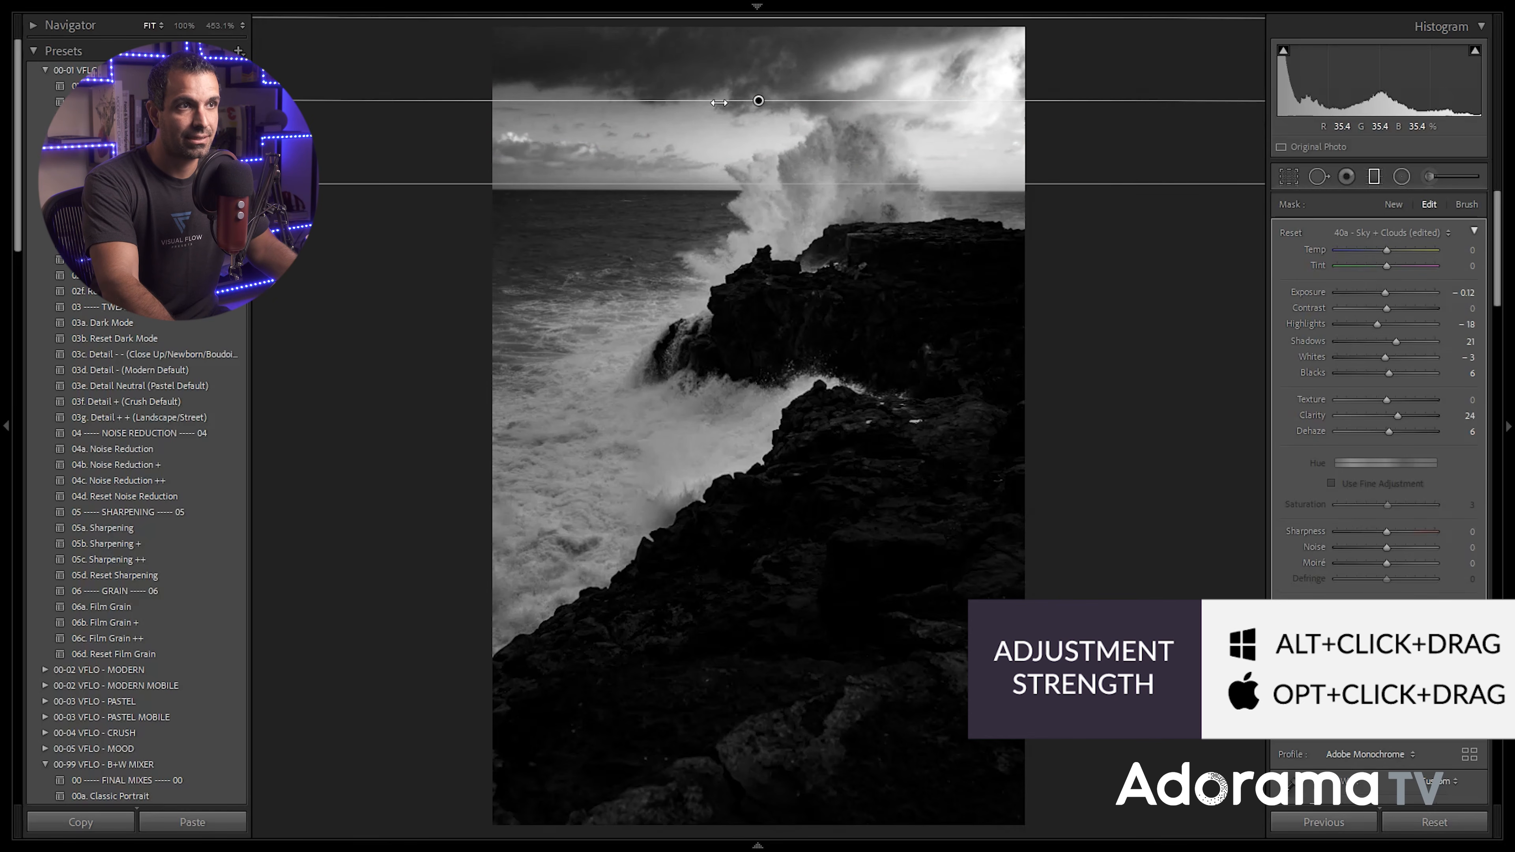
Erase the graduated filter's mask from the base of the wave near the horizon
click(1466, 204)
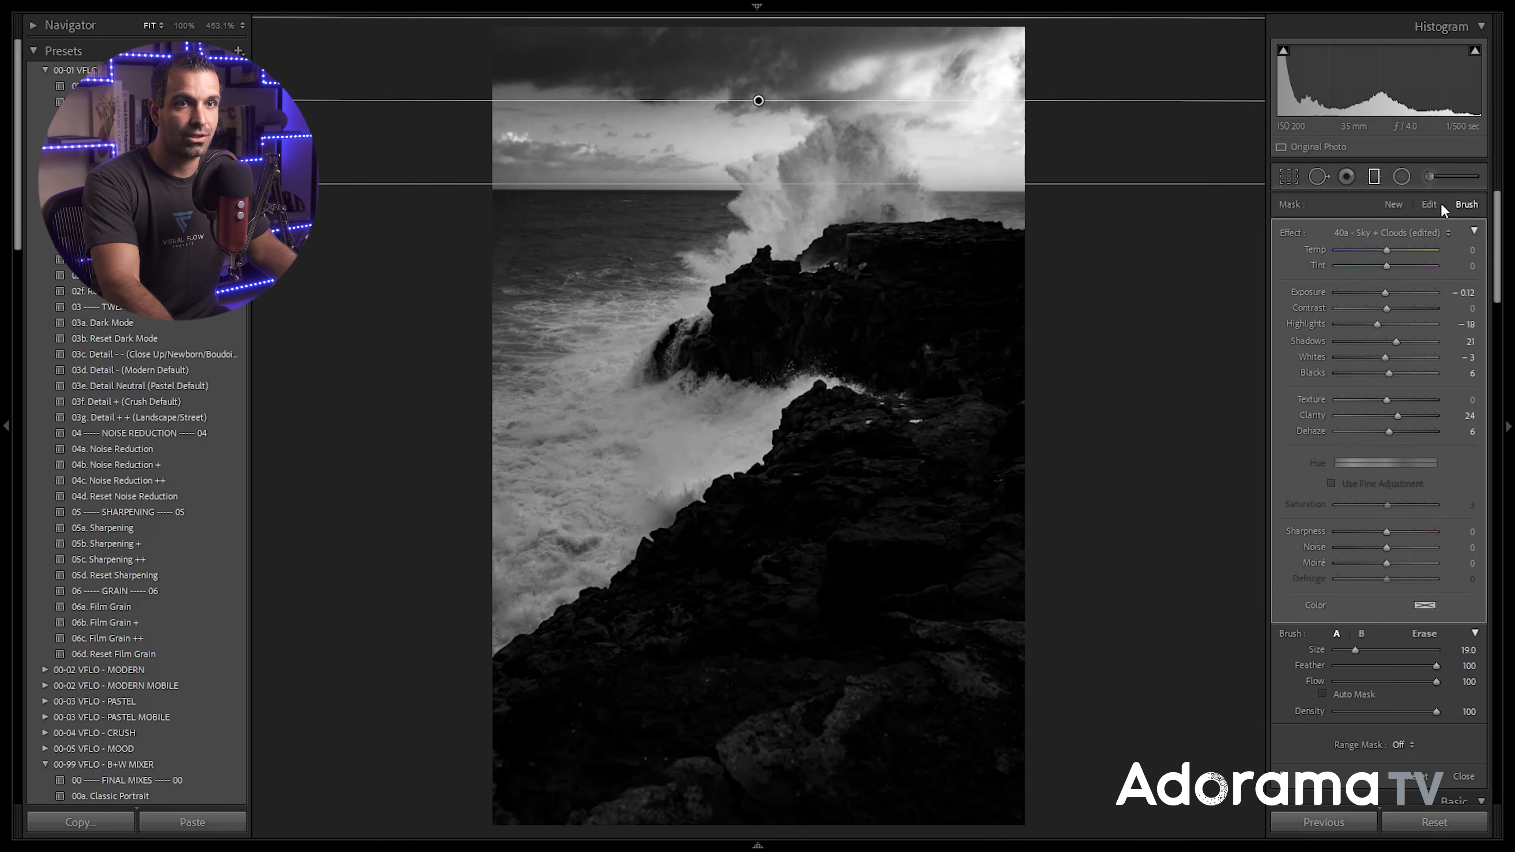
key(alt)
scroll(851, 194, up, 3)
mouse_move(852, 209)
mouse_down()
mouse_move(796, 212)
mouse_move(842, 192)
mouse_move(884, 209)
mouse_up()
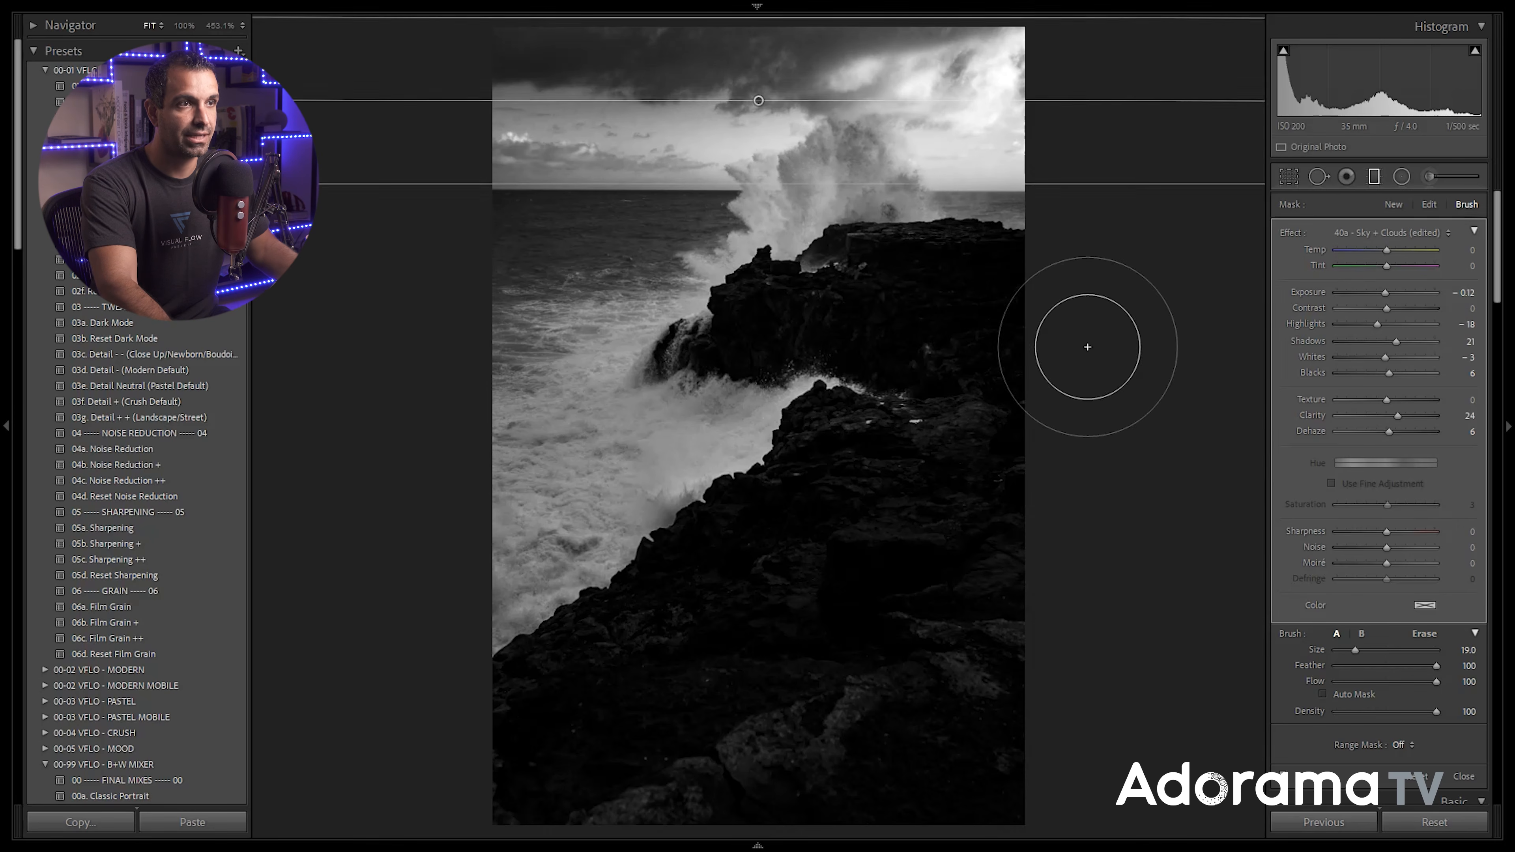
click(1375, 178)
Paint the foaming water along the shore with an adjustment brush using the 20a - Dodge: Whites effect
click(1423, 182)
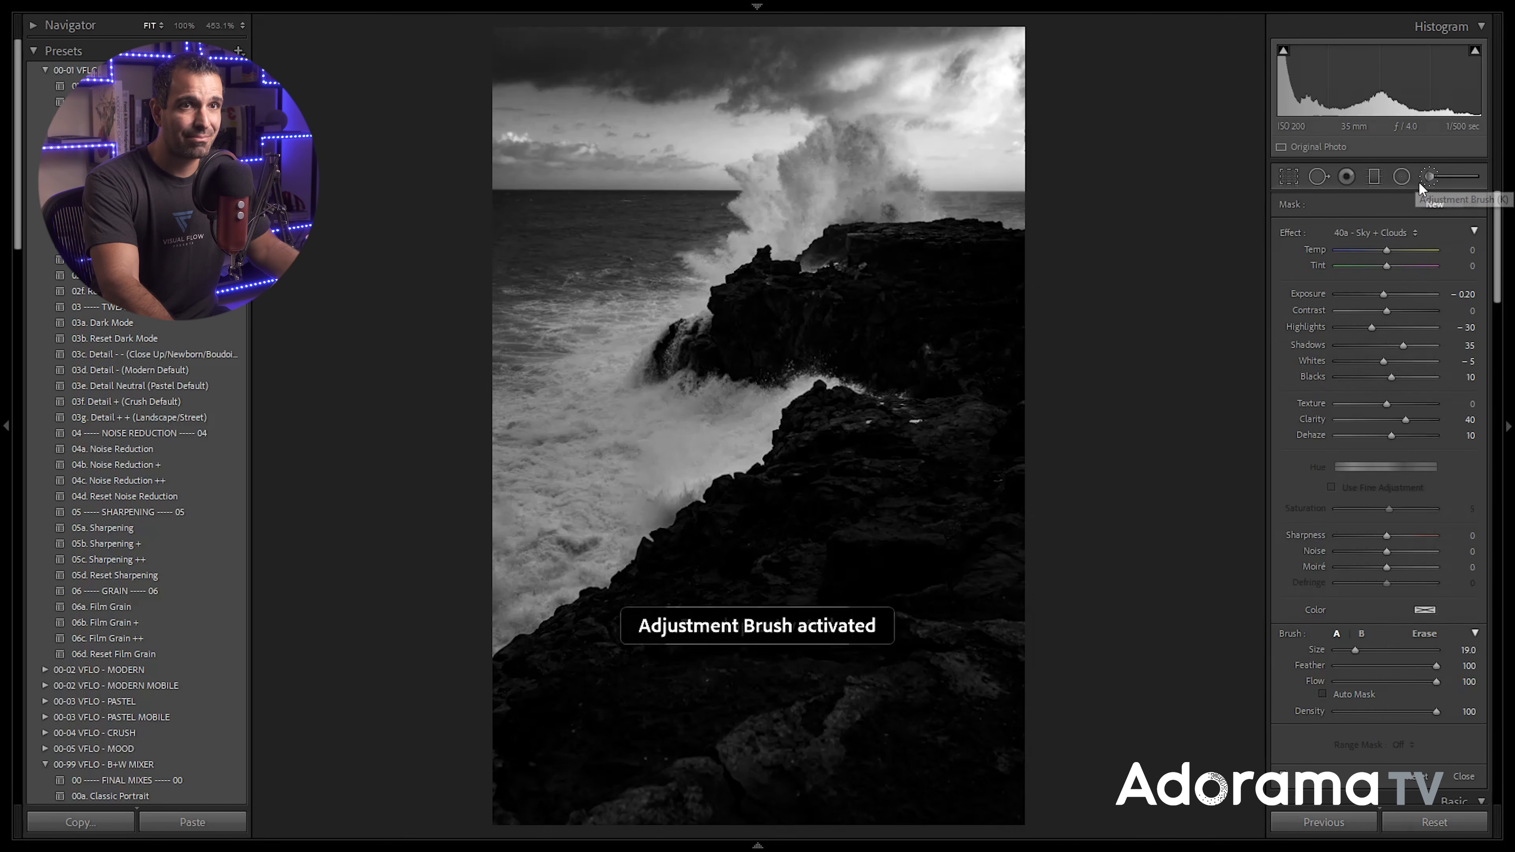
click(1399, 234)
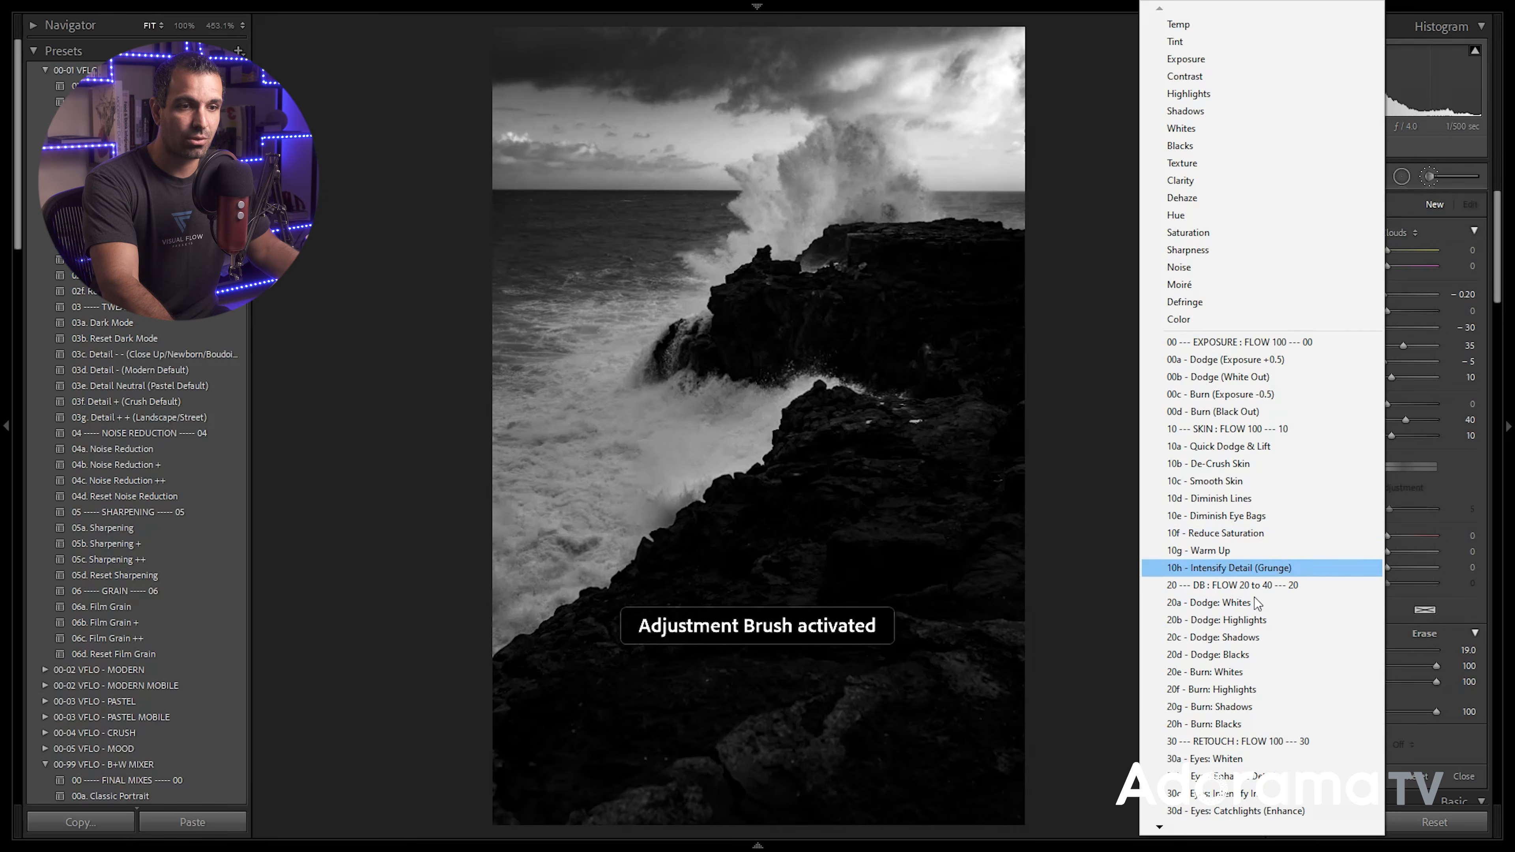
click(1259, 607)
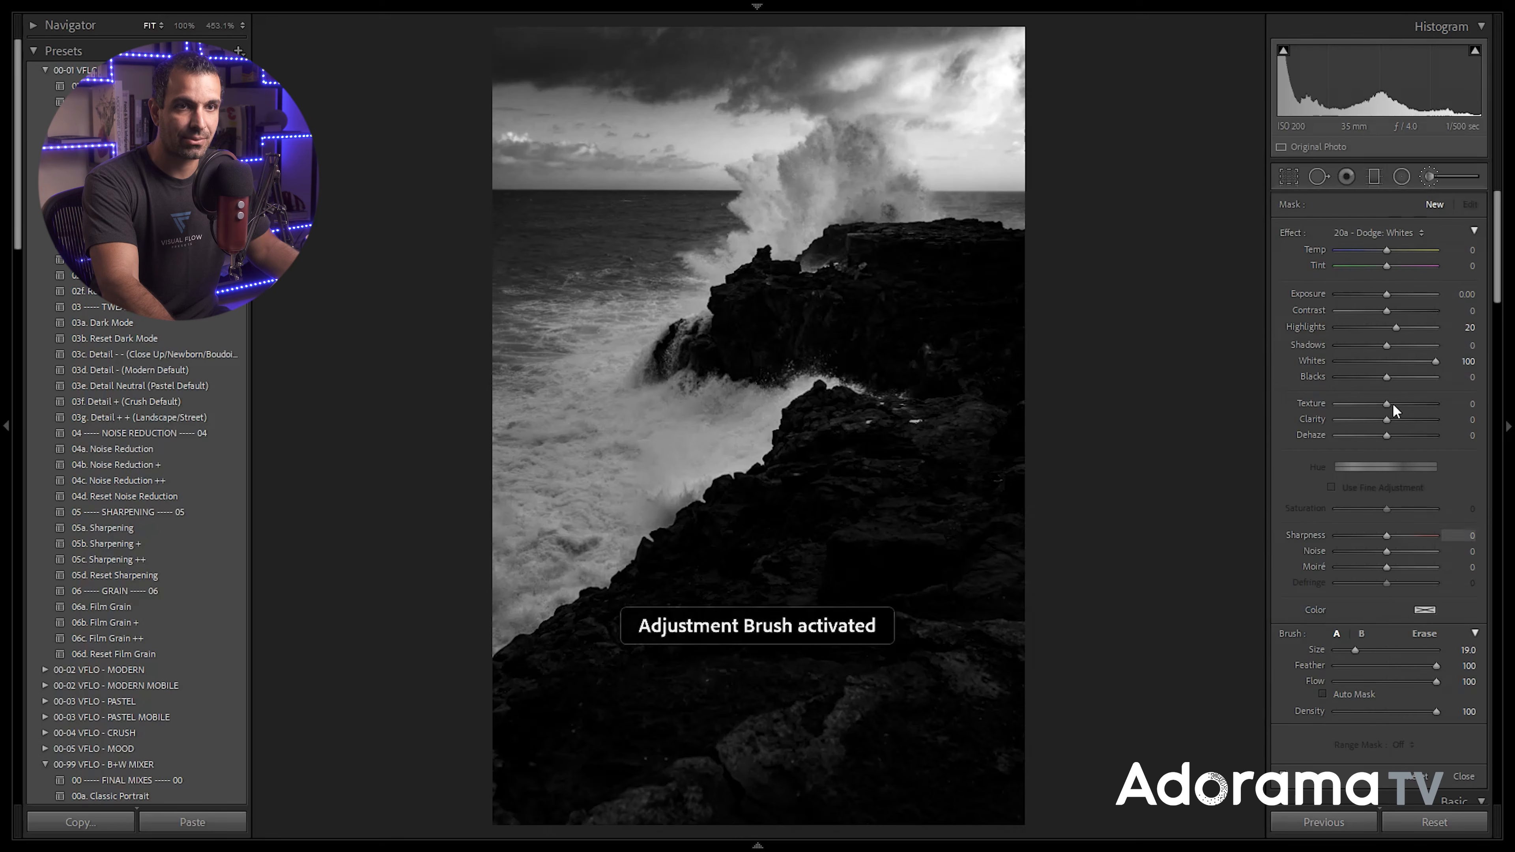
mouse_move(558, 383)
mouse_down()
mouse_move(552, 336)
mouse_move(526, 342)
mouse_move(536, 328)
mouse_move(619, 318)
mouse_move(618, 363)
mouse_move(519, 477)
mouse_move(629, 434)
mouse_move(745, 419)
mouse_move(562, 536)
mouse_move(516, 596)
mouse_move(567, 531)
mouse_move(450, 583)
mouse_up()
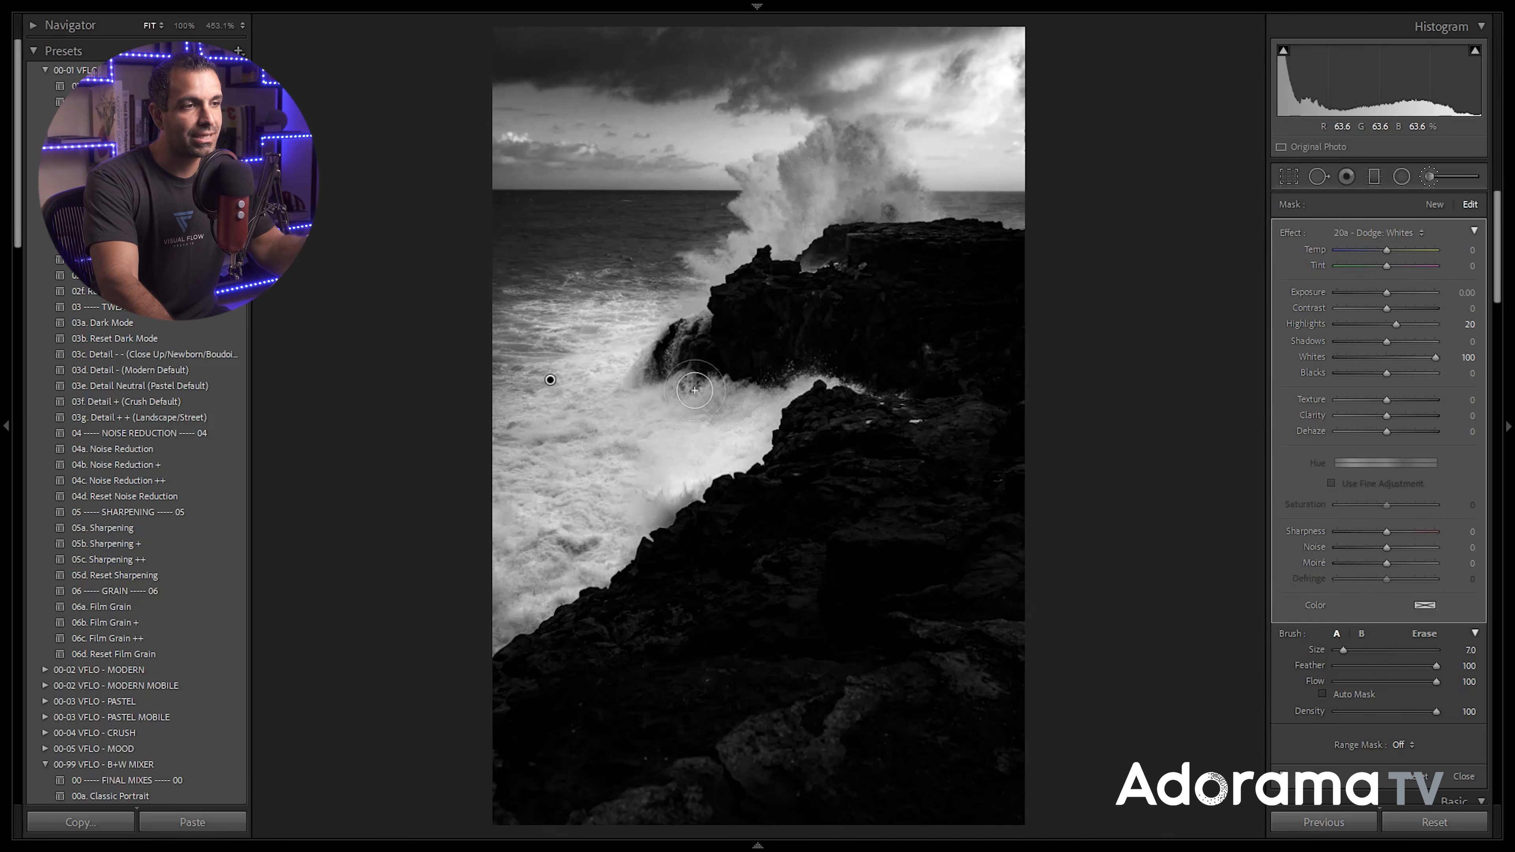
Extend the whites dodge over the crashing wave and its spray, adjusting the brush size to fit
scroll(769, 391, down, 1)
scroll(794, 386, down, 2)
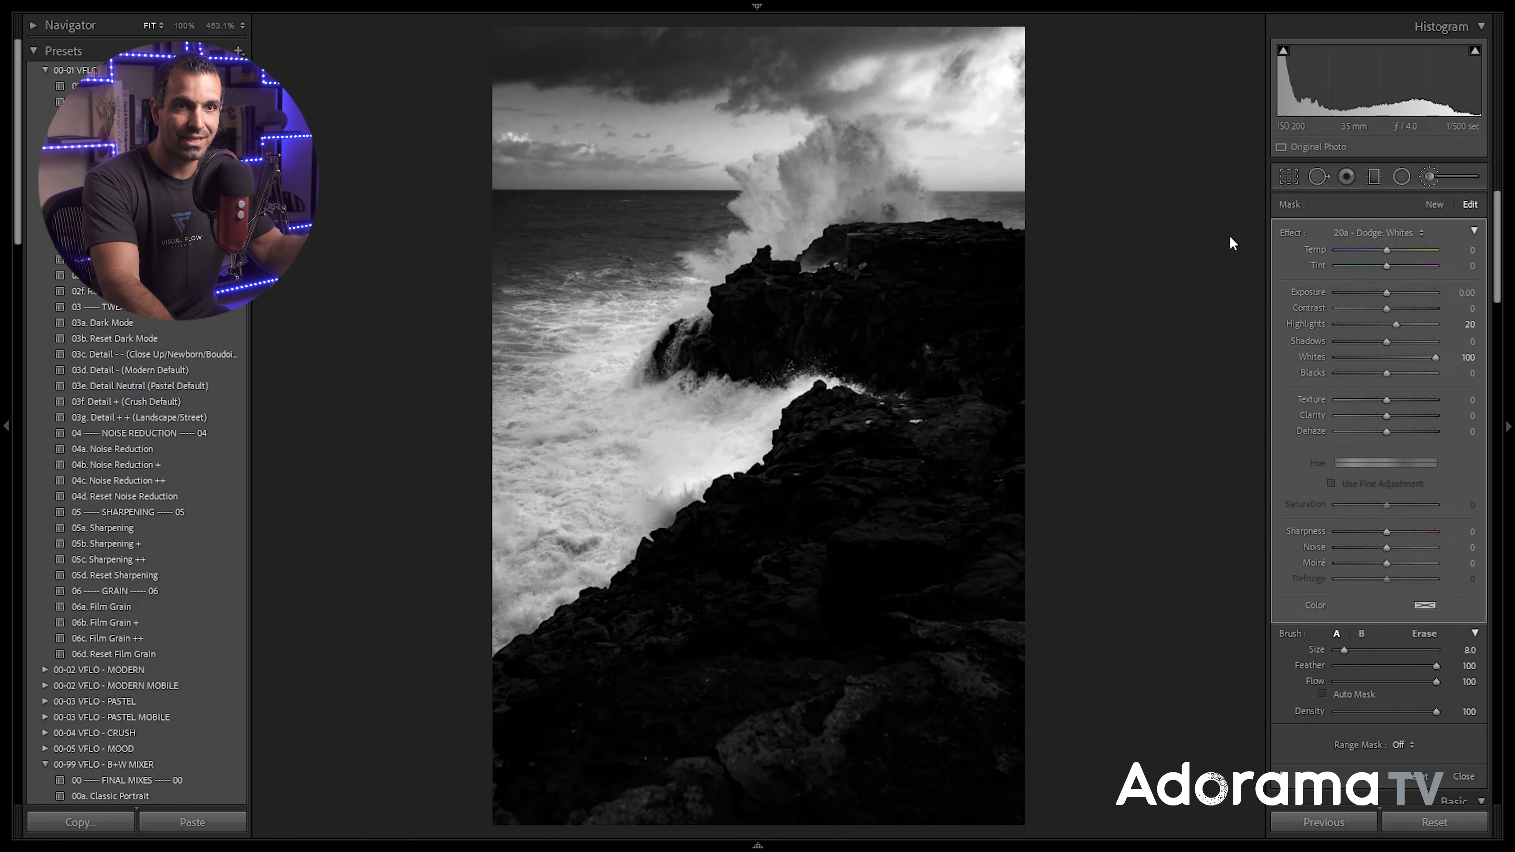
mouse_move(698, 261)
mouse_down()
mouse_move(767, 234)
mouse_move(792, 243)
mouse_up()
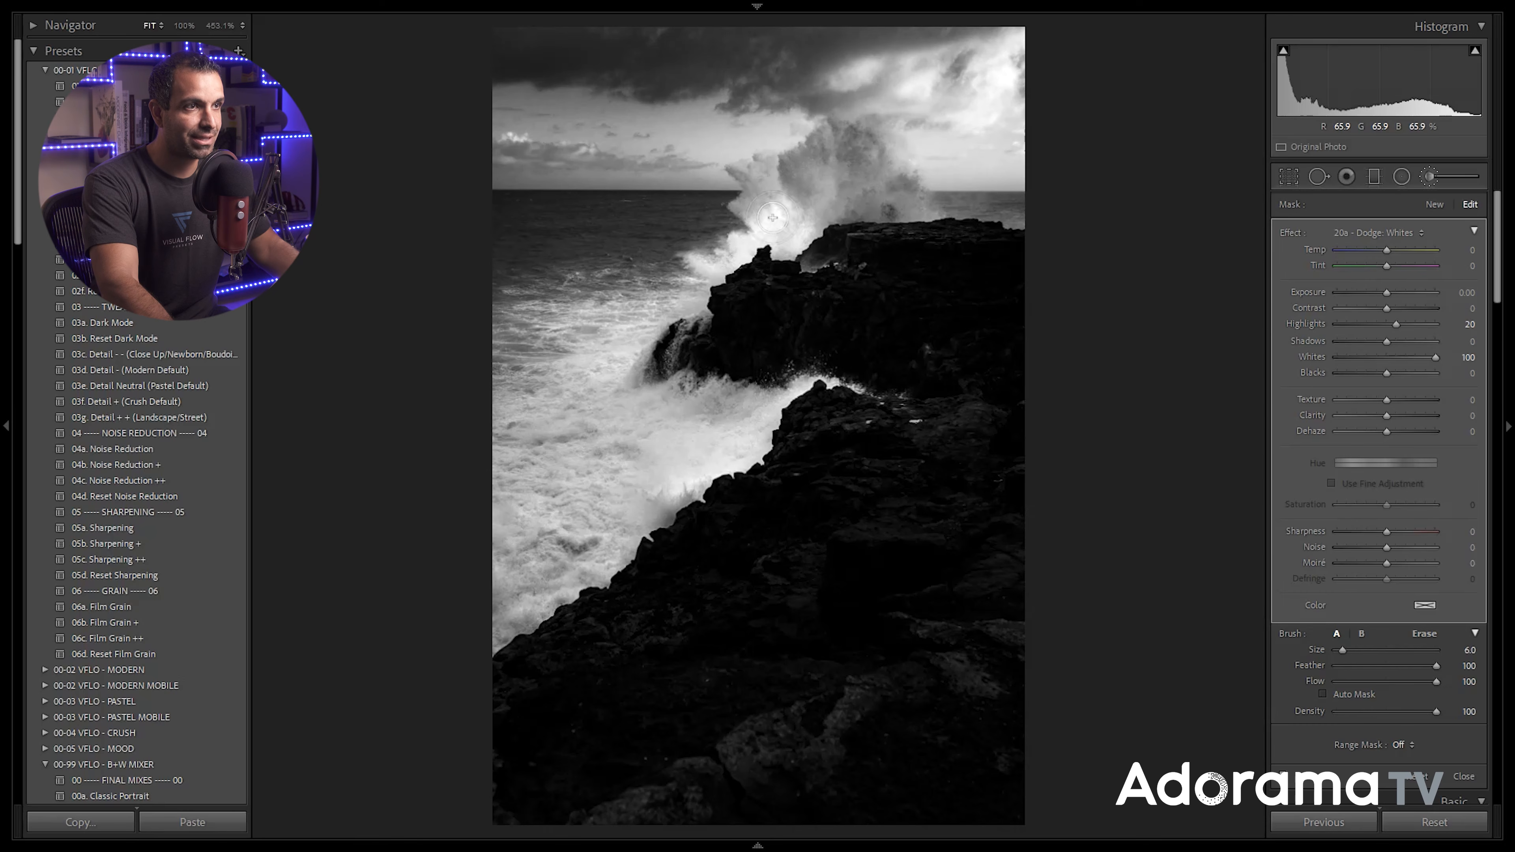
mouse_move(769, 167)
mouse_down()
mouse_move(821, 176)
mouse_move(829, 140)
mouse_move(887, 151)
mouse_move(864, 183)
mouse_move(869, 198)
mouse_move(900, 195)
mouse_move(882, 205)
mouse_move(921, 201)
mouse_move(904, 175)
mouse_up()
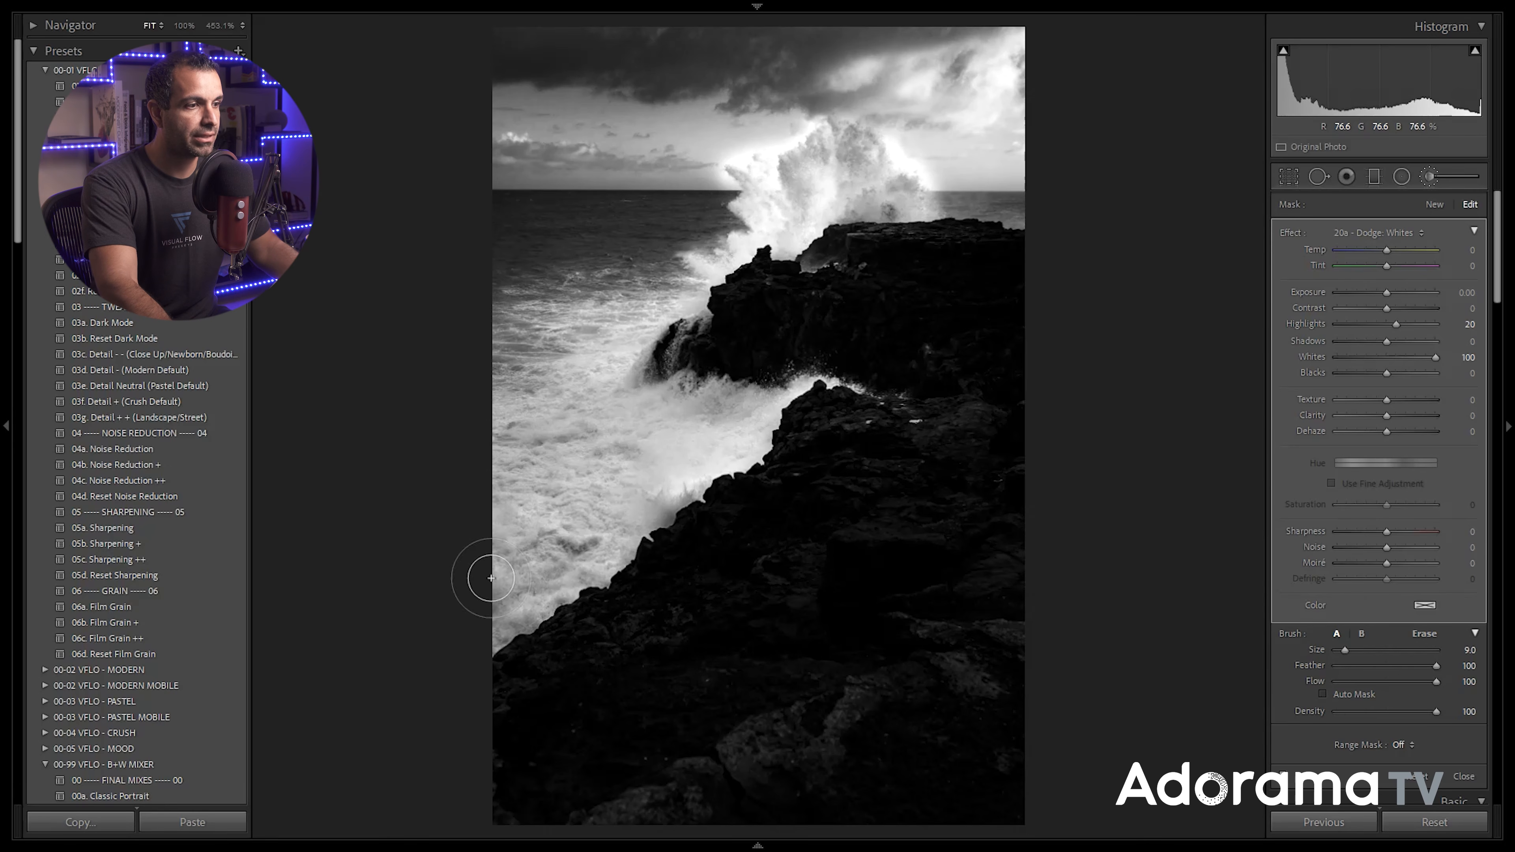
Reduce the overall strength of the whites dodge to Highlights 11 and Whites 55
key(alt)
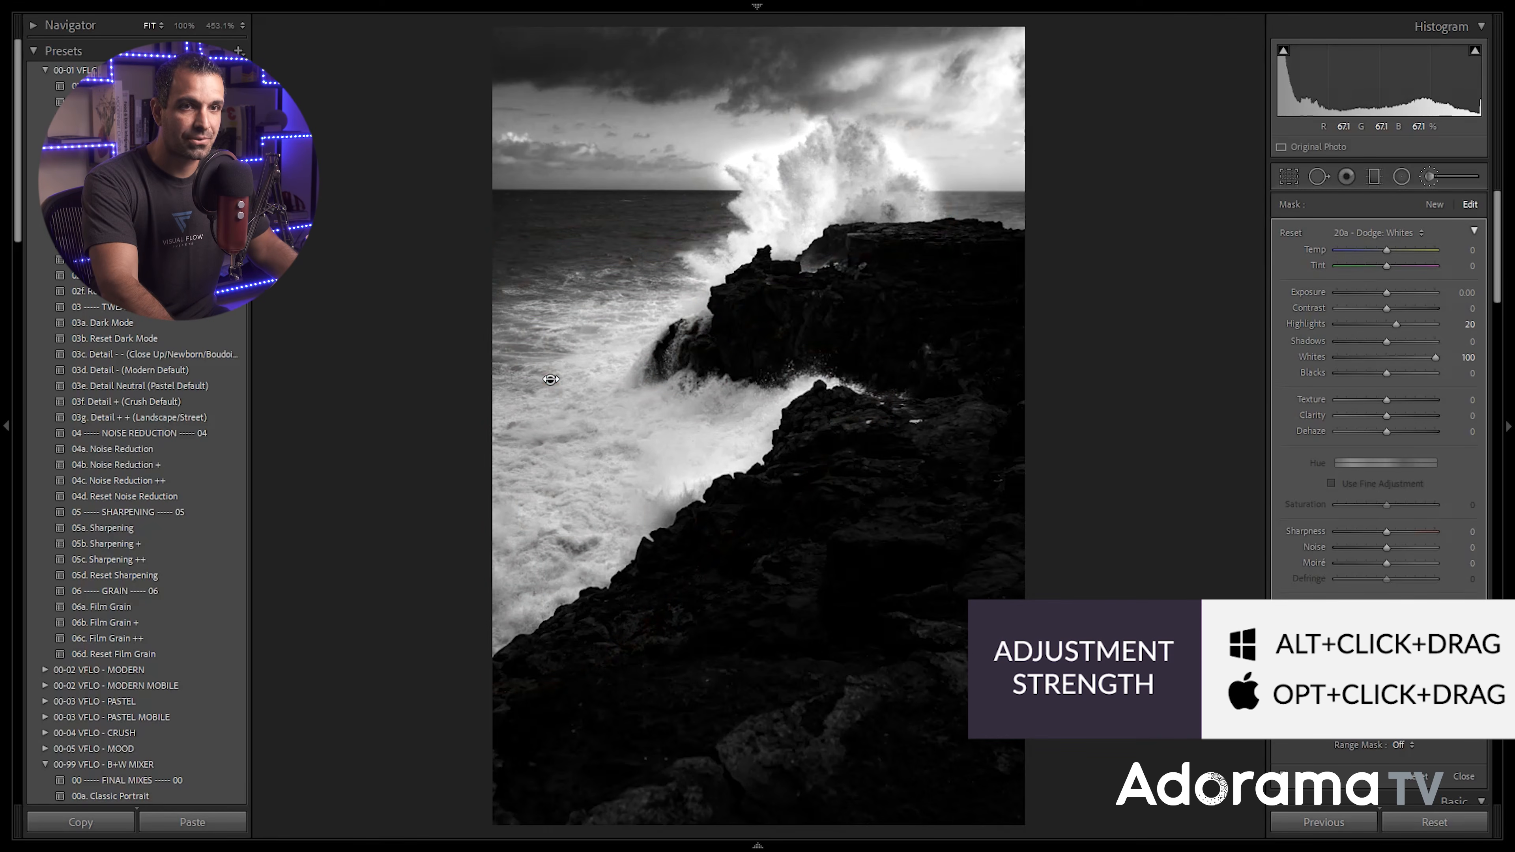
mouse_move(491, 389)
mouse_down()
mouse_move(462, 397)
mouse_move(512, 398)
mouse_move(401, 422)
mouse_move(440, 422)
mouse_up()
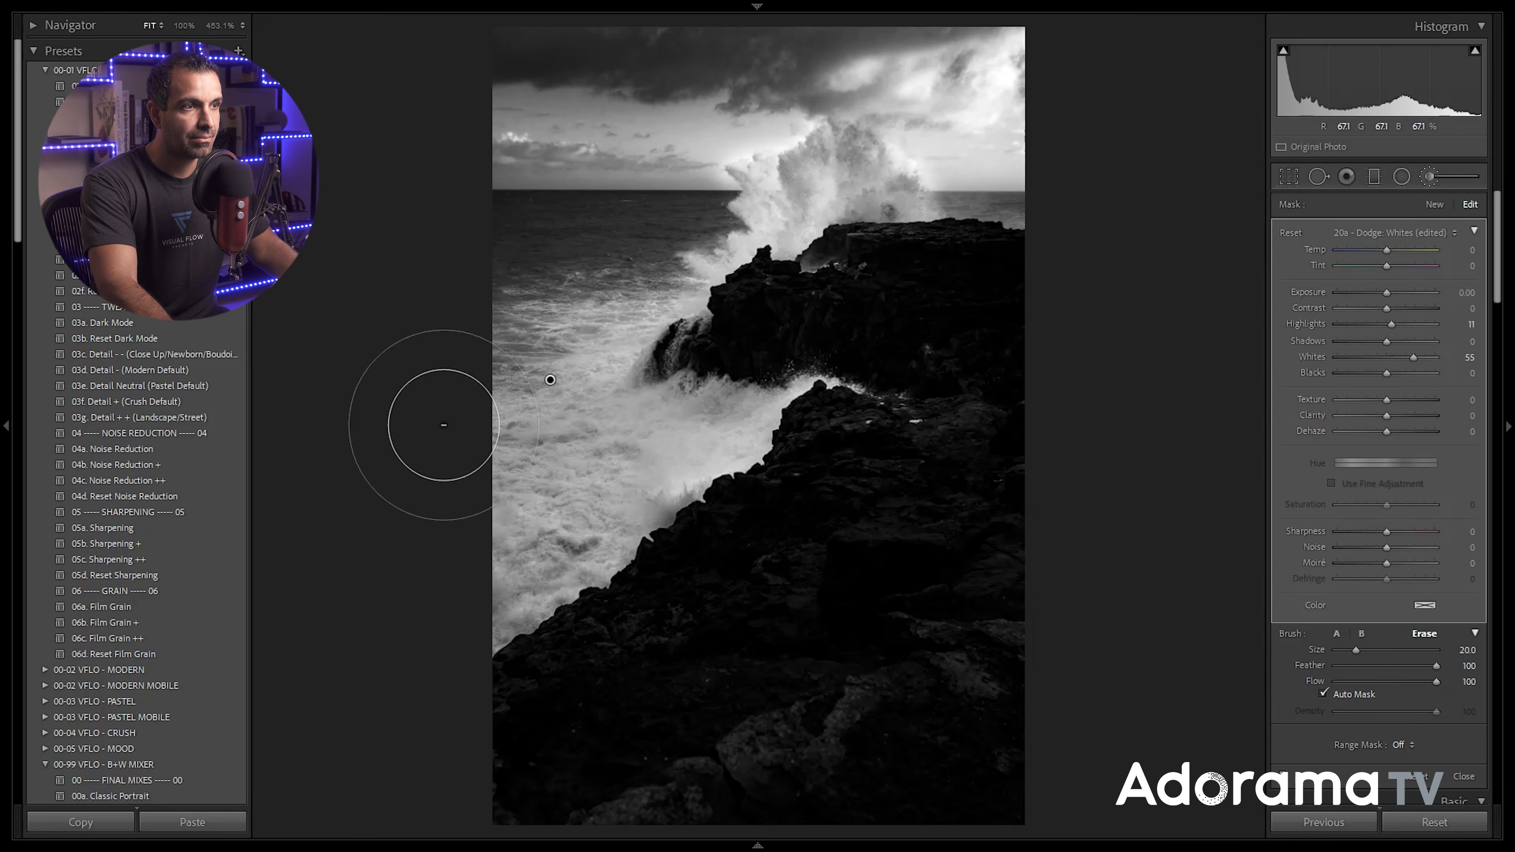
Erase the whites dodge's spill from the sky around the wave and from the dark rocks, using a smaller brush with Auto Mask
key(bracketleft)
key(bracketleft)
key(bracketleft)
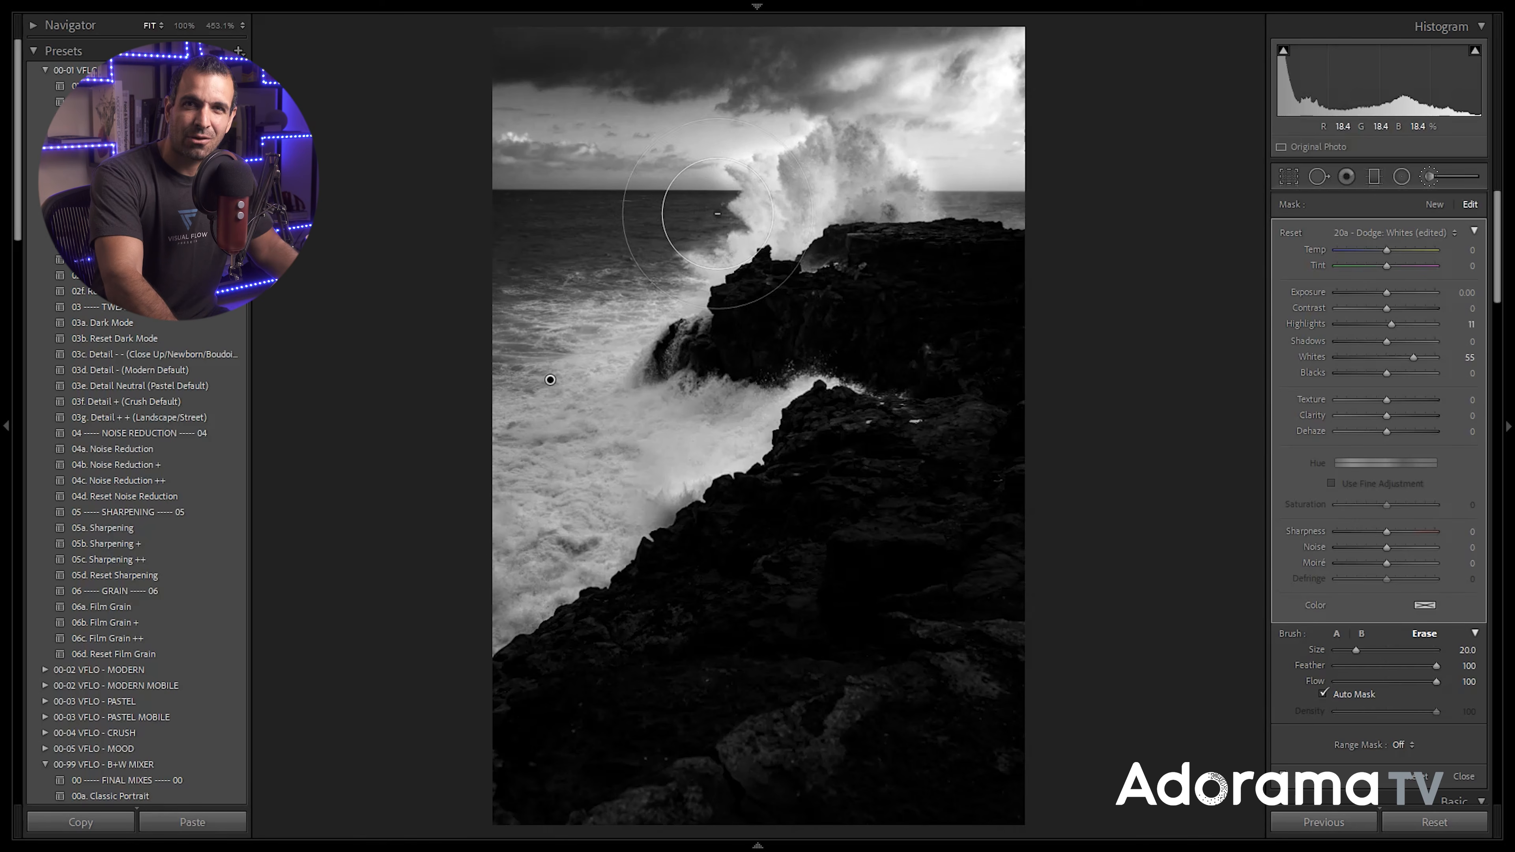
key(bracketleft)
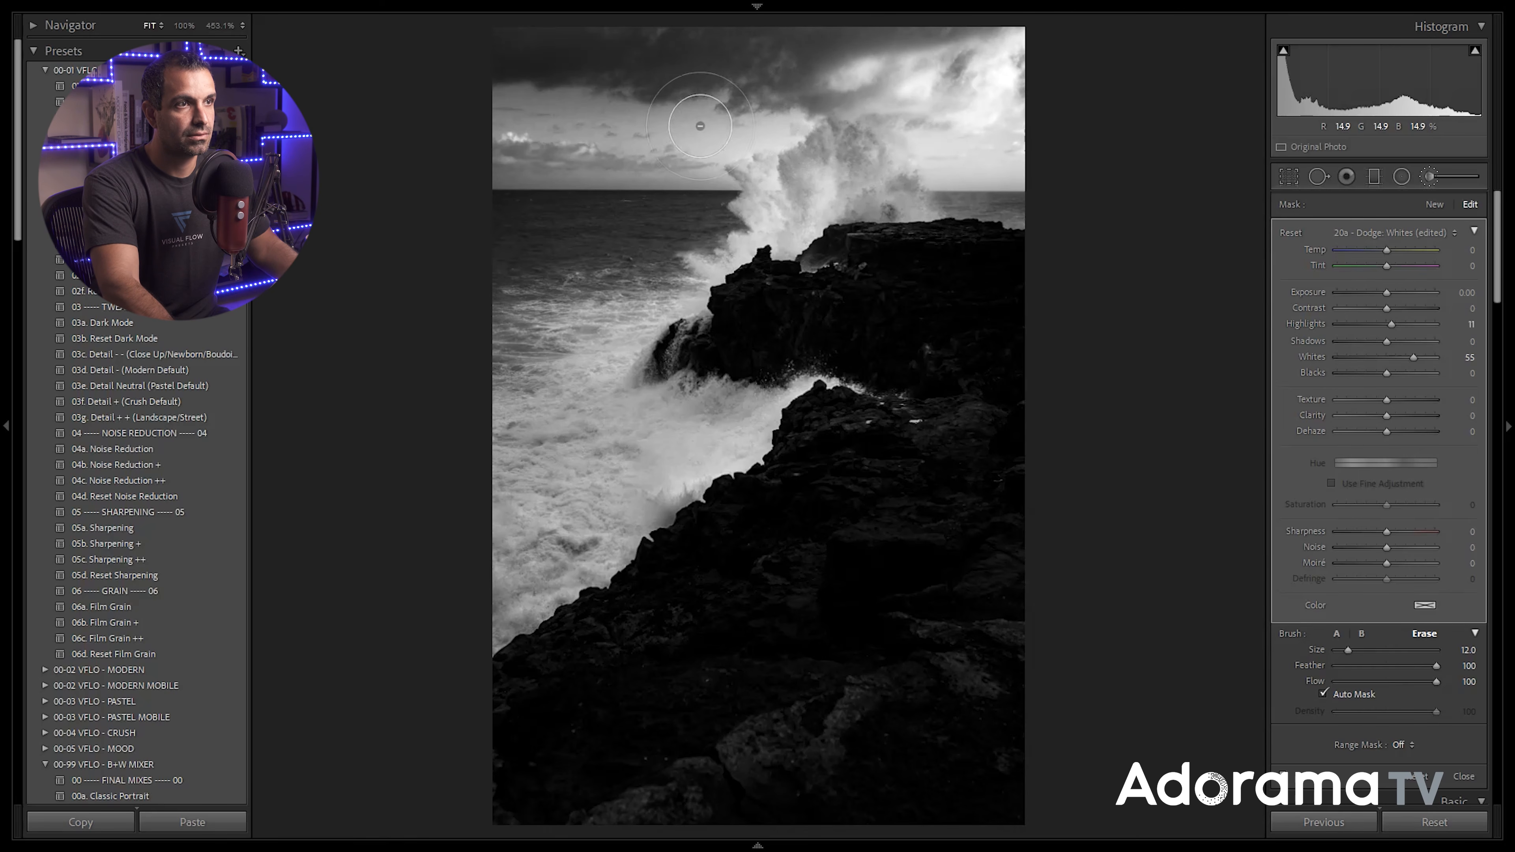
scroll(973, 180, down, 5)
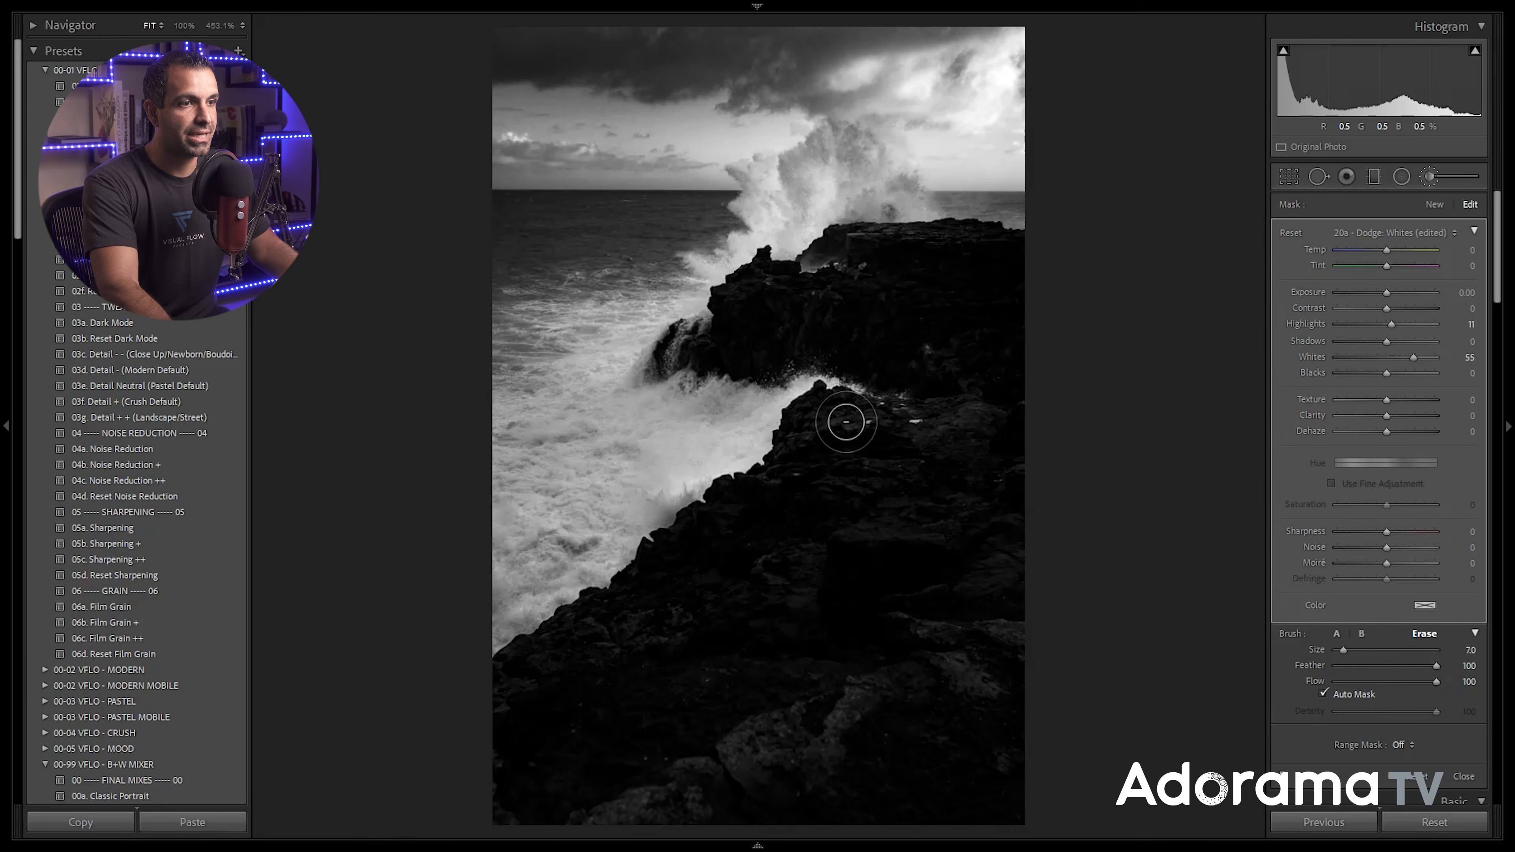
scroll(857, 499, up, 3)
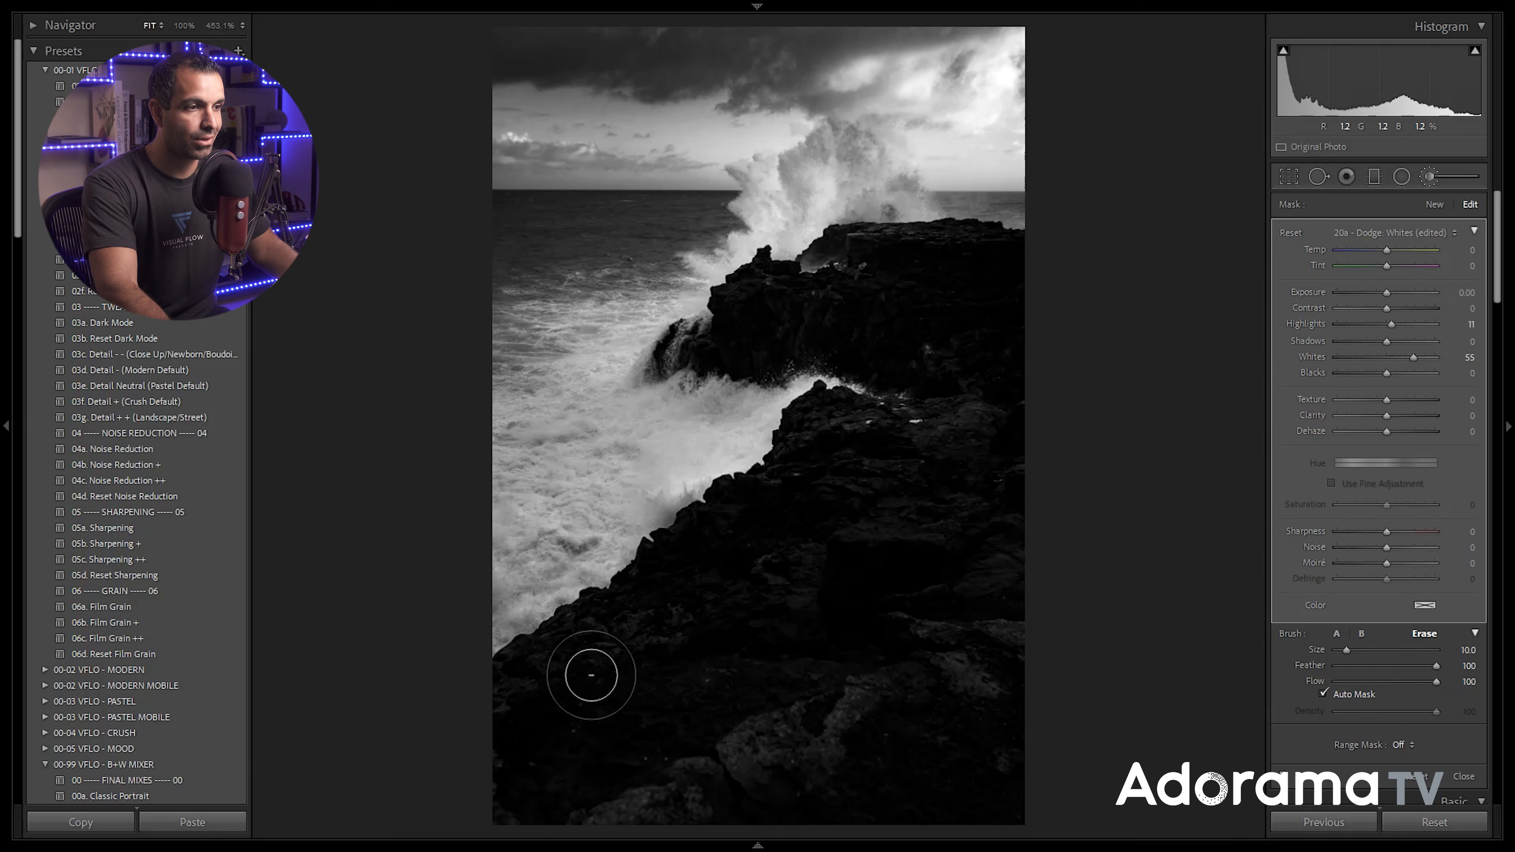
key(alt)
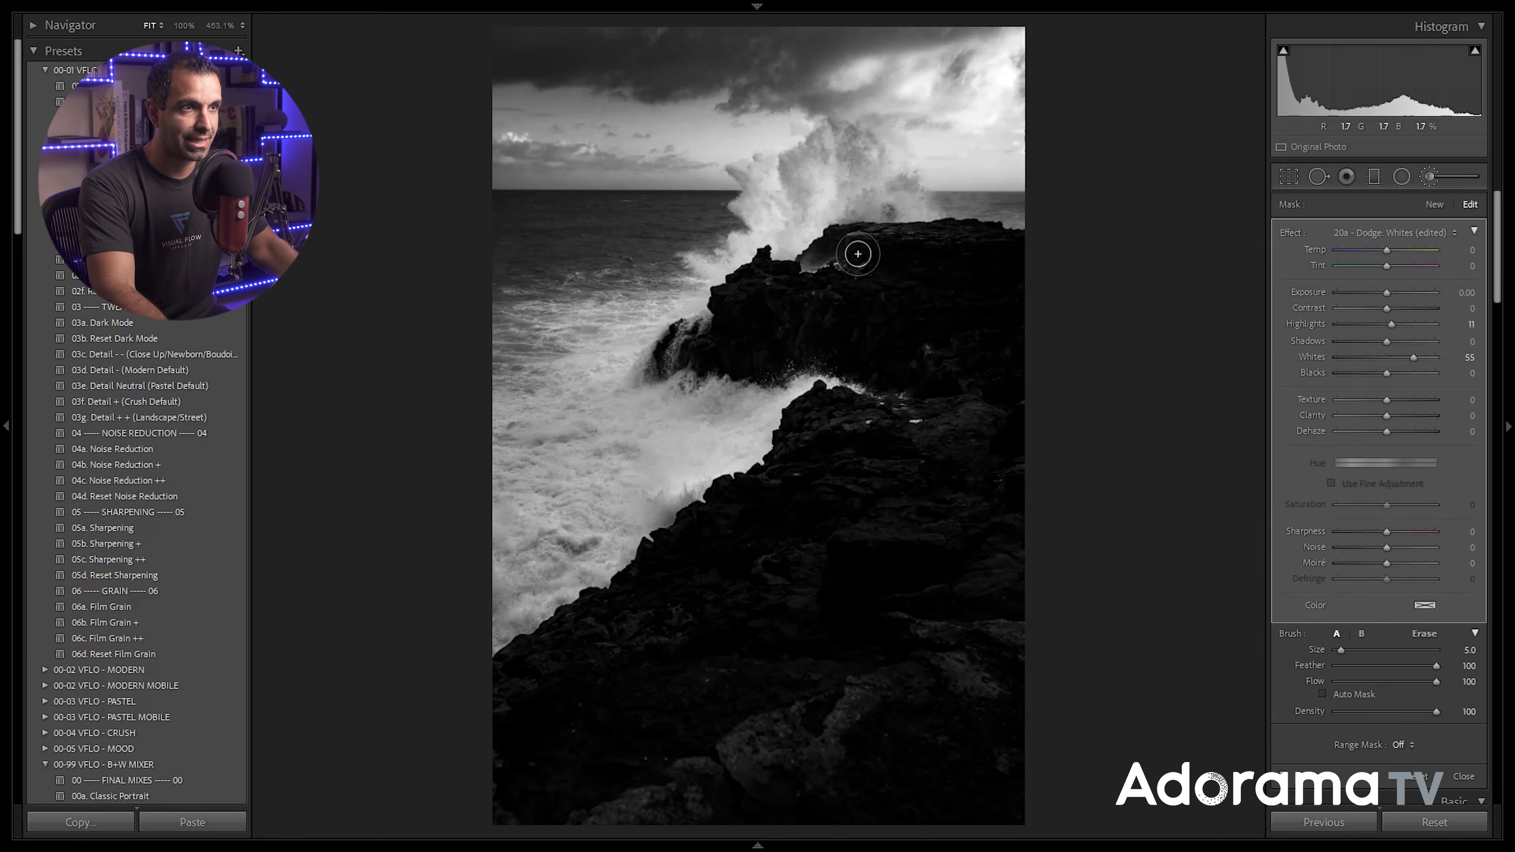
Compare the photo before and after editing, and reduce the whites dodge further to Highlights 8 and Whites 42
key(backslash)
key(backslash)
key(backslash)
key(backslash)
key(backslash)
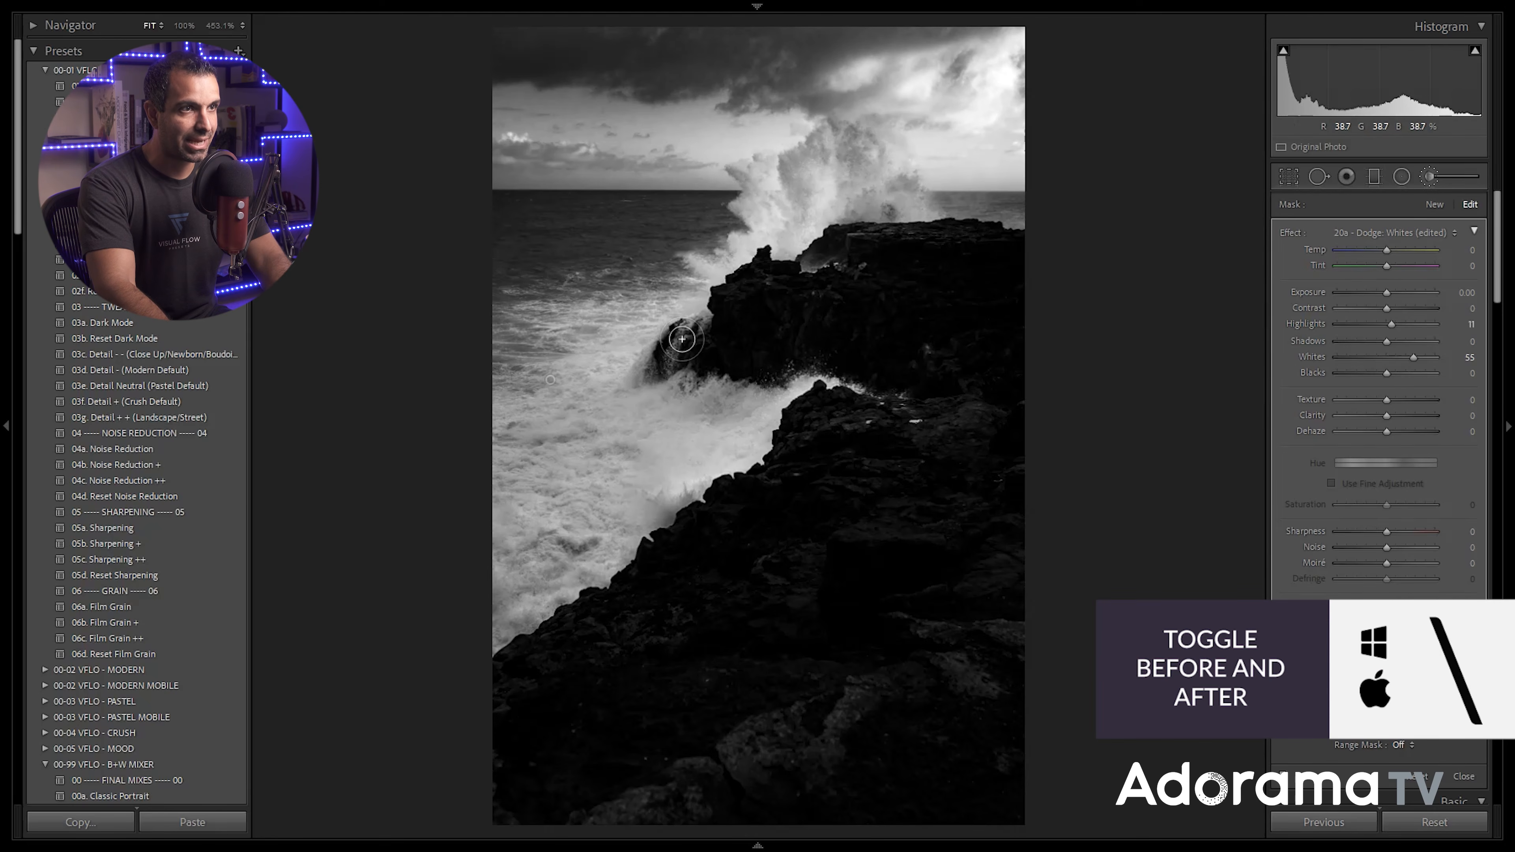
key(alt)
key(o)
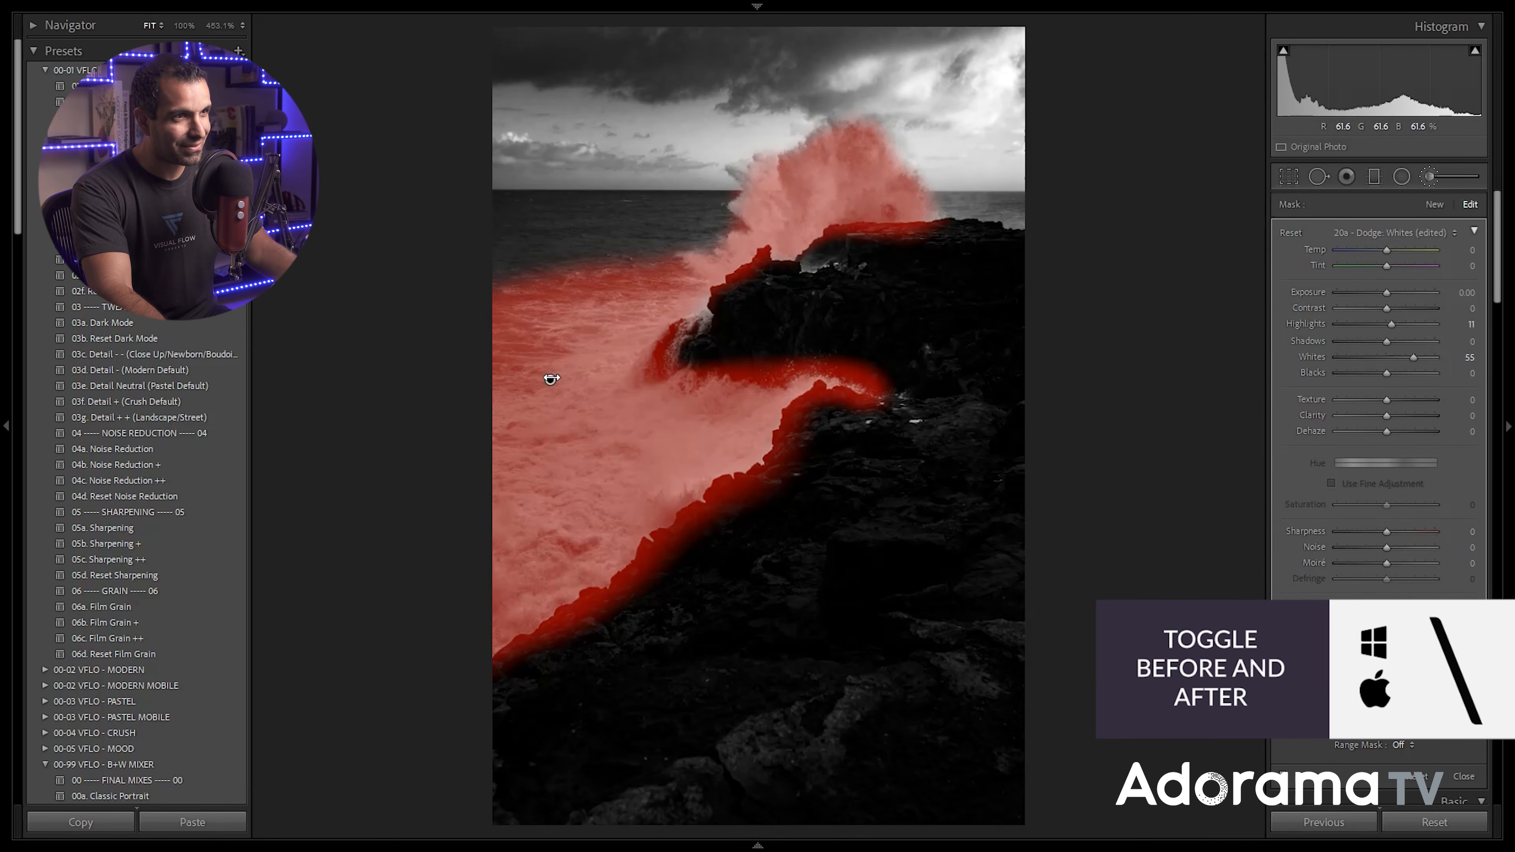
drag(550, 379, 543, 379)
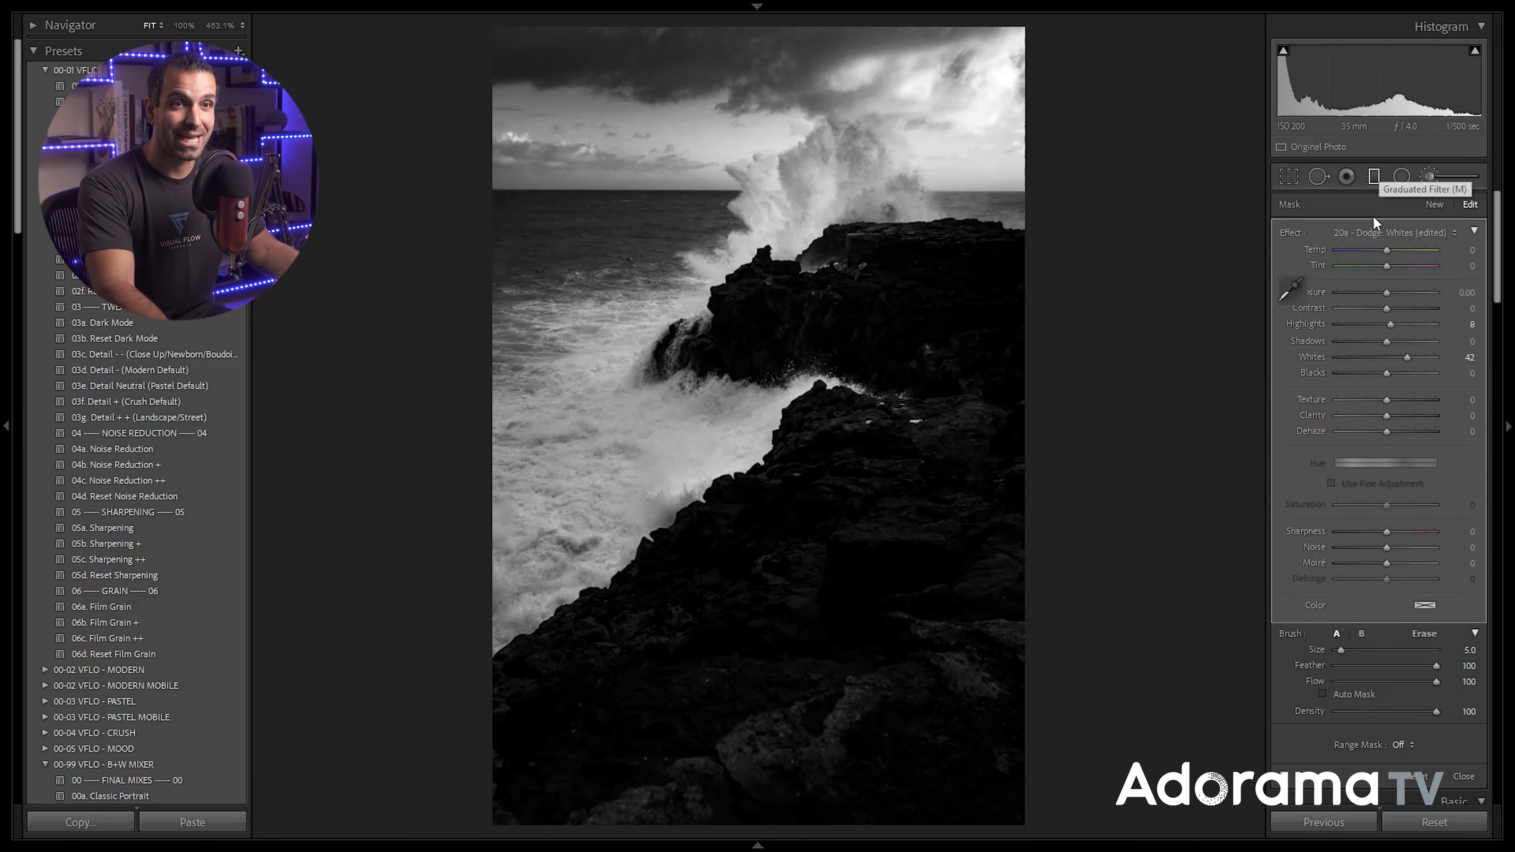
Add a 00c - Burn (Exposure -0.5) graduated filter rising from the foreground rocks to the middle of the photo
click(1373, 176)
click(1381, 232)
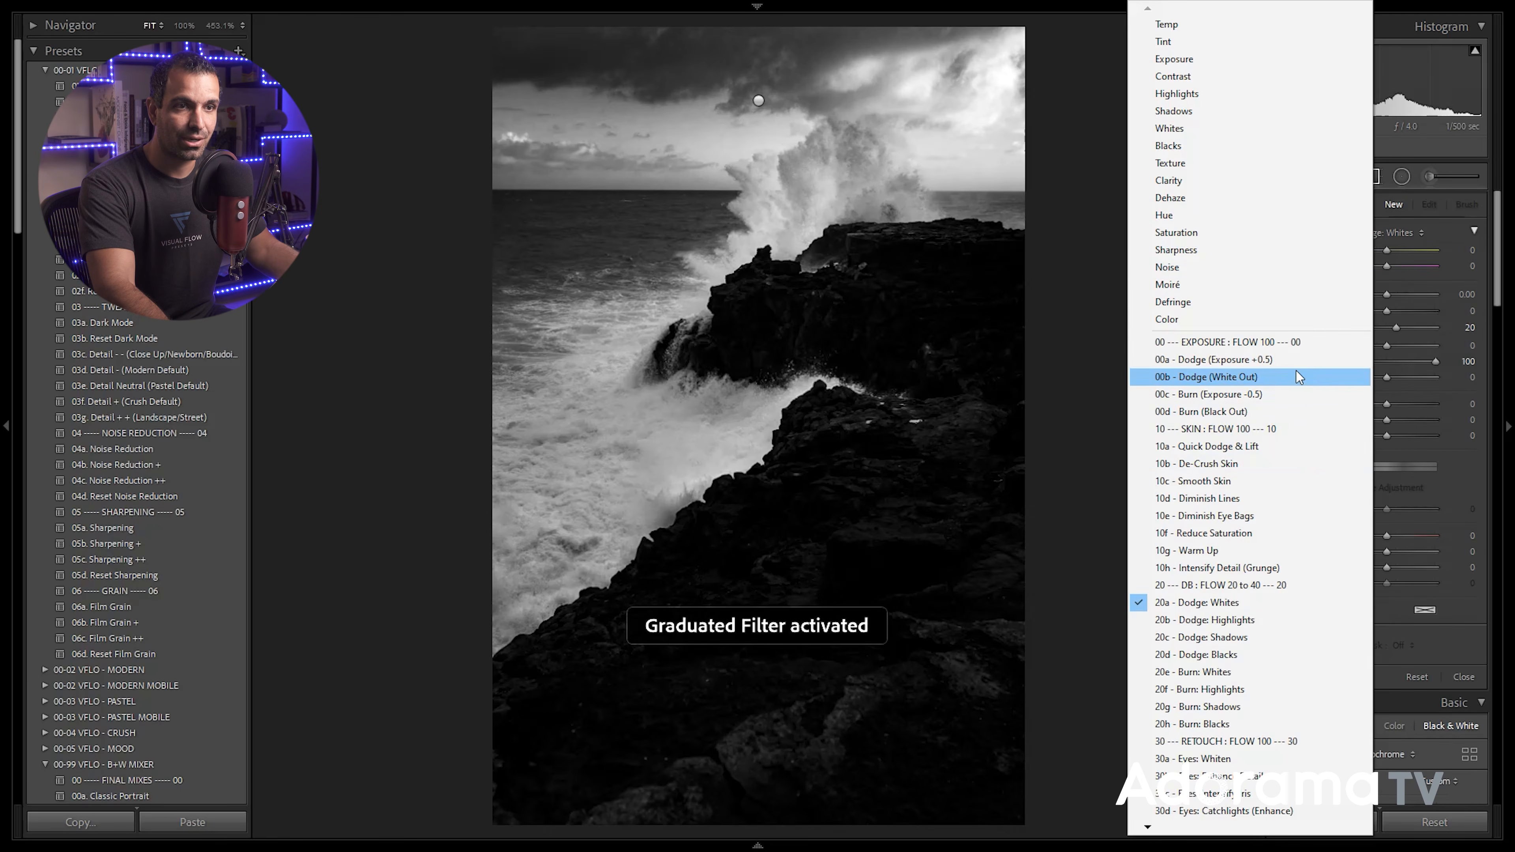
click(1294, 394)
drag(763, 741, 760, 386)
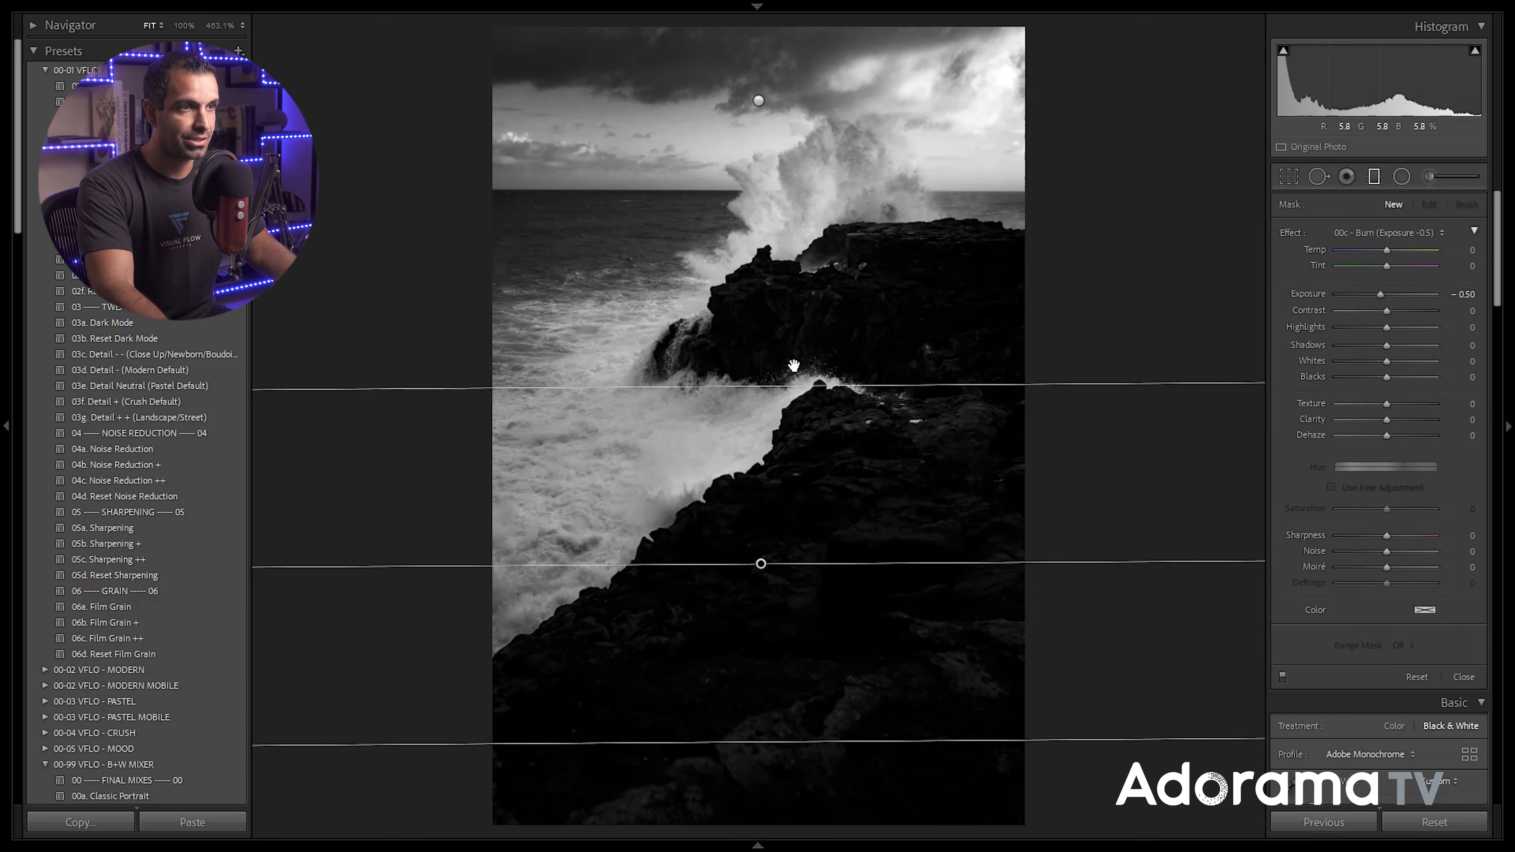
key(d)
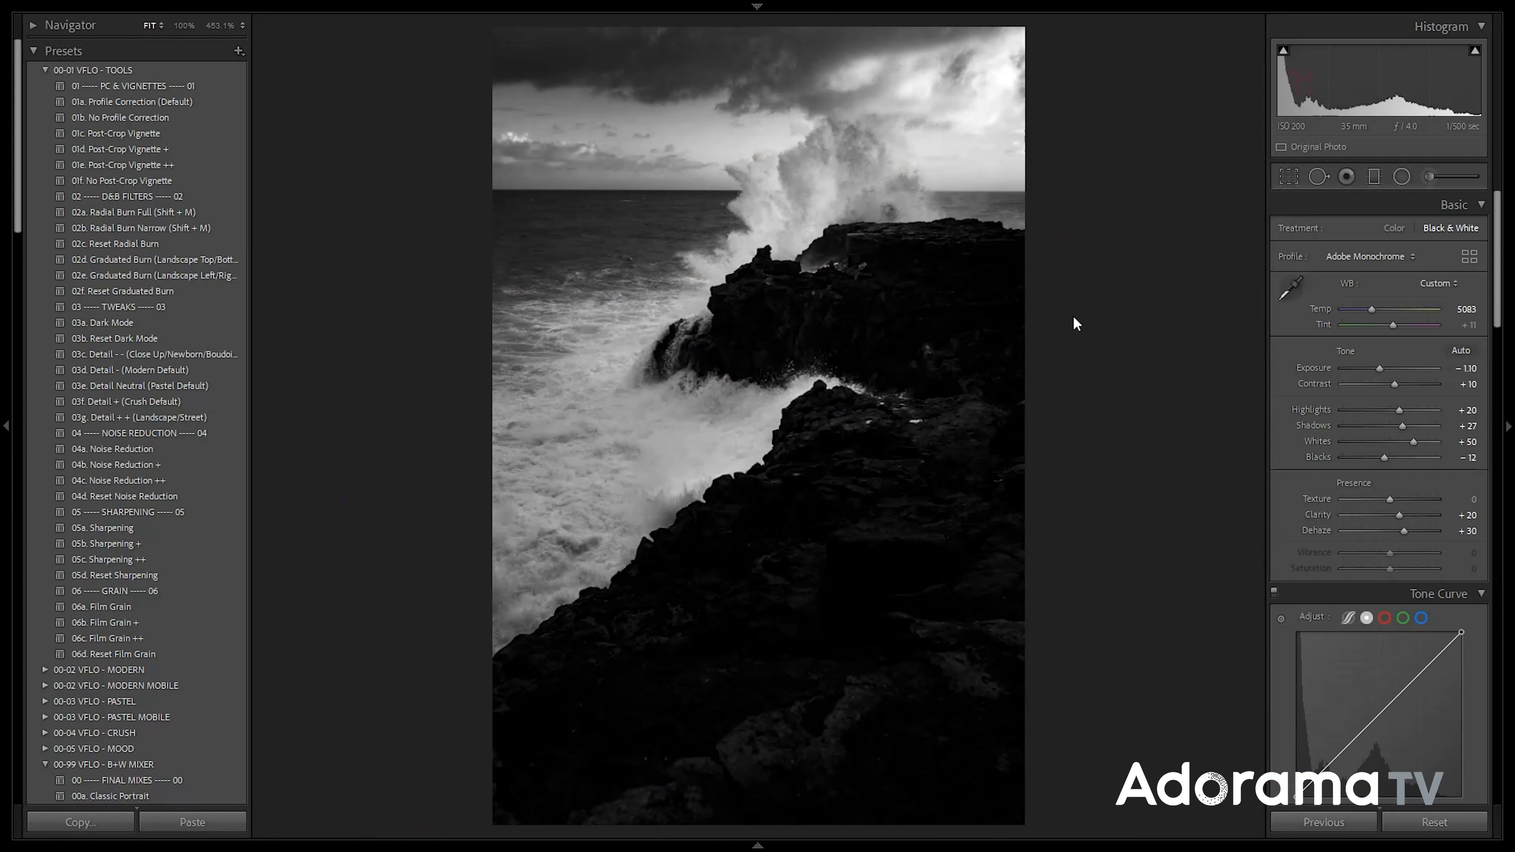
Compare the three black-and-white seascape versions side by side in Survey view
key(g)
click(593, 509)
click(390, 535)
shift+click(766, 500)
key(n)
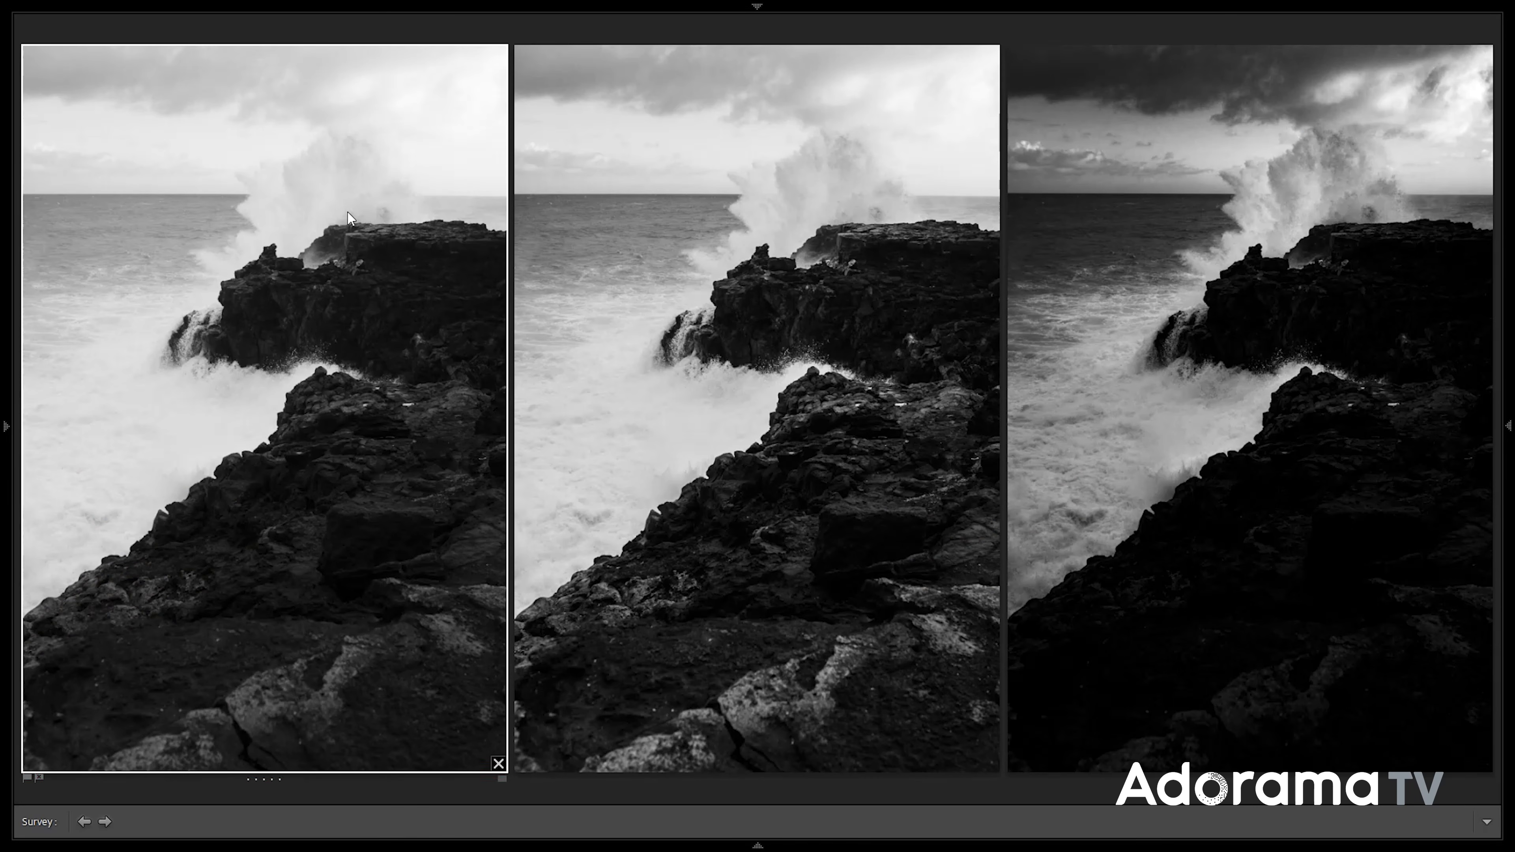
click(805, 272)
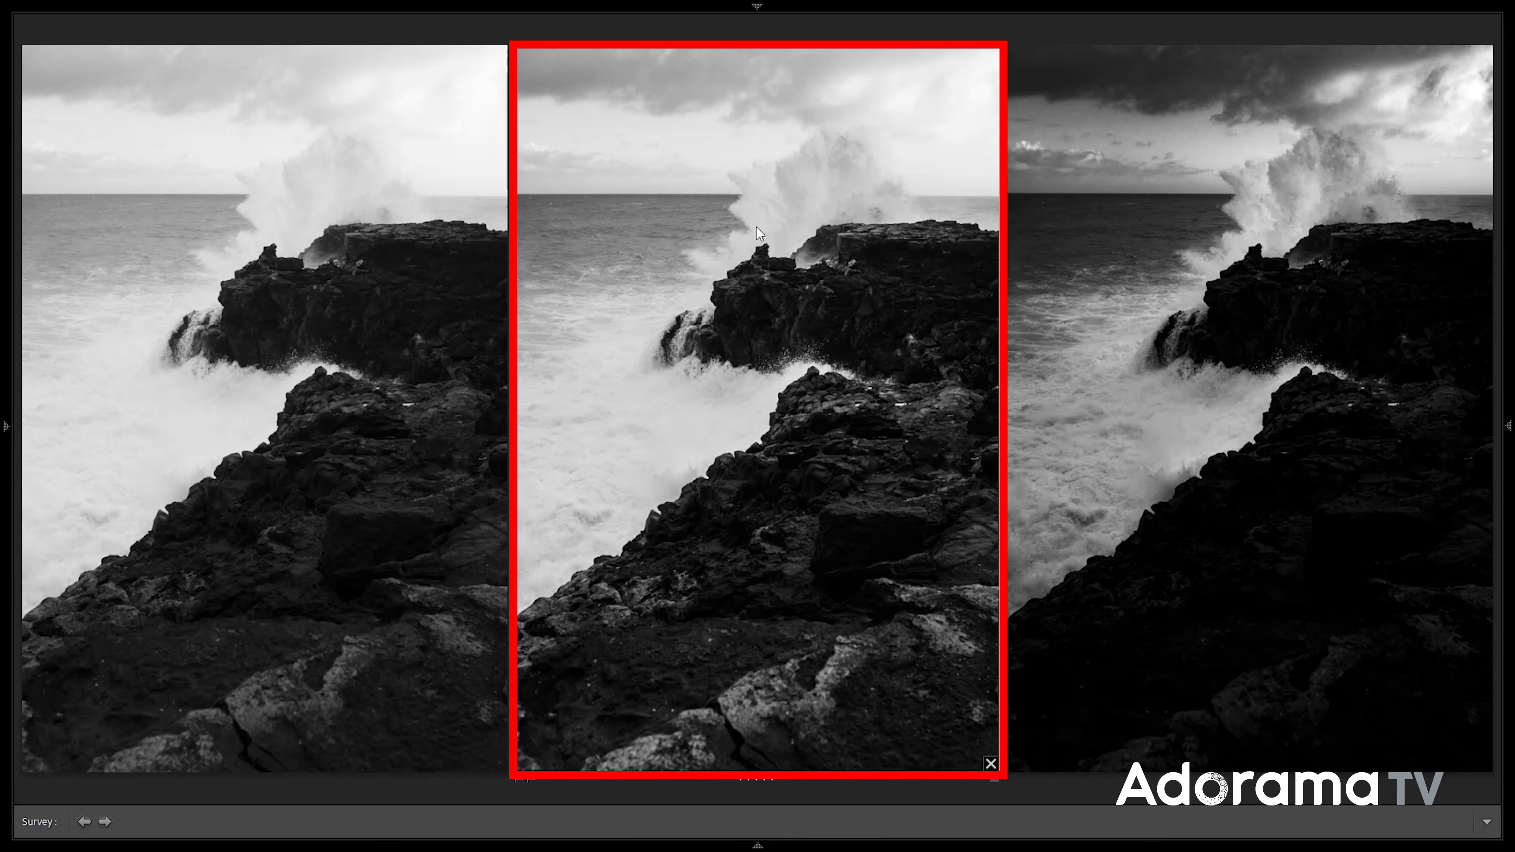
click(1059, 287)
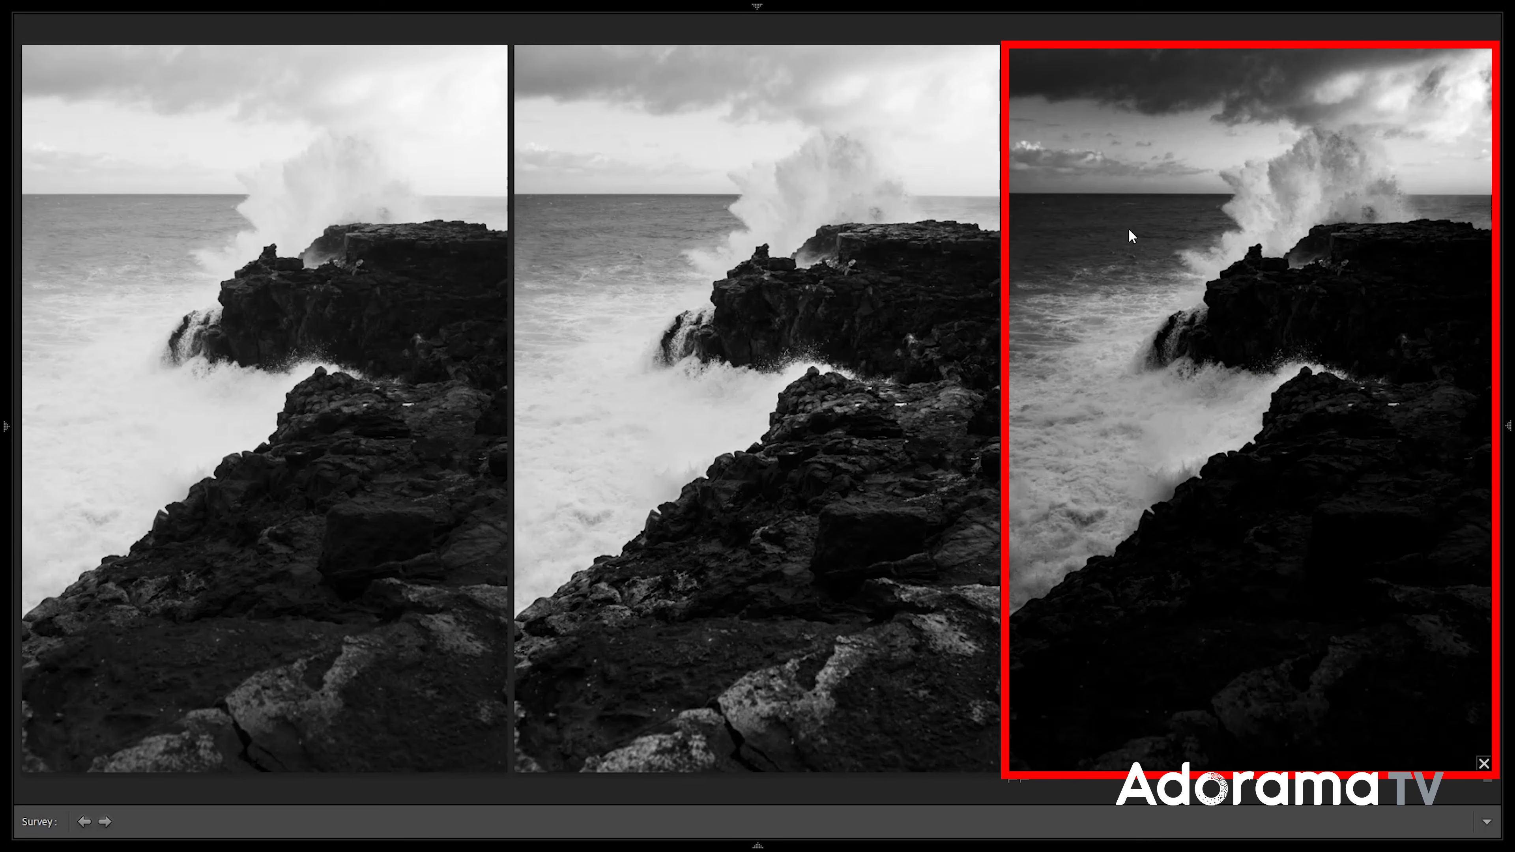
Create a virtual copy of the darkest seascape version from the library grid
key(g)
click(779, 538)
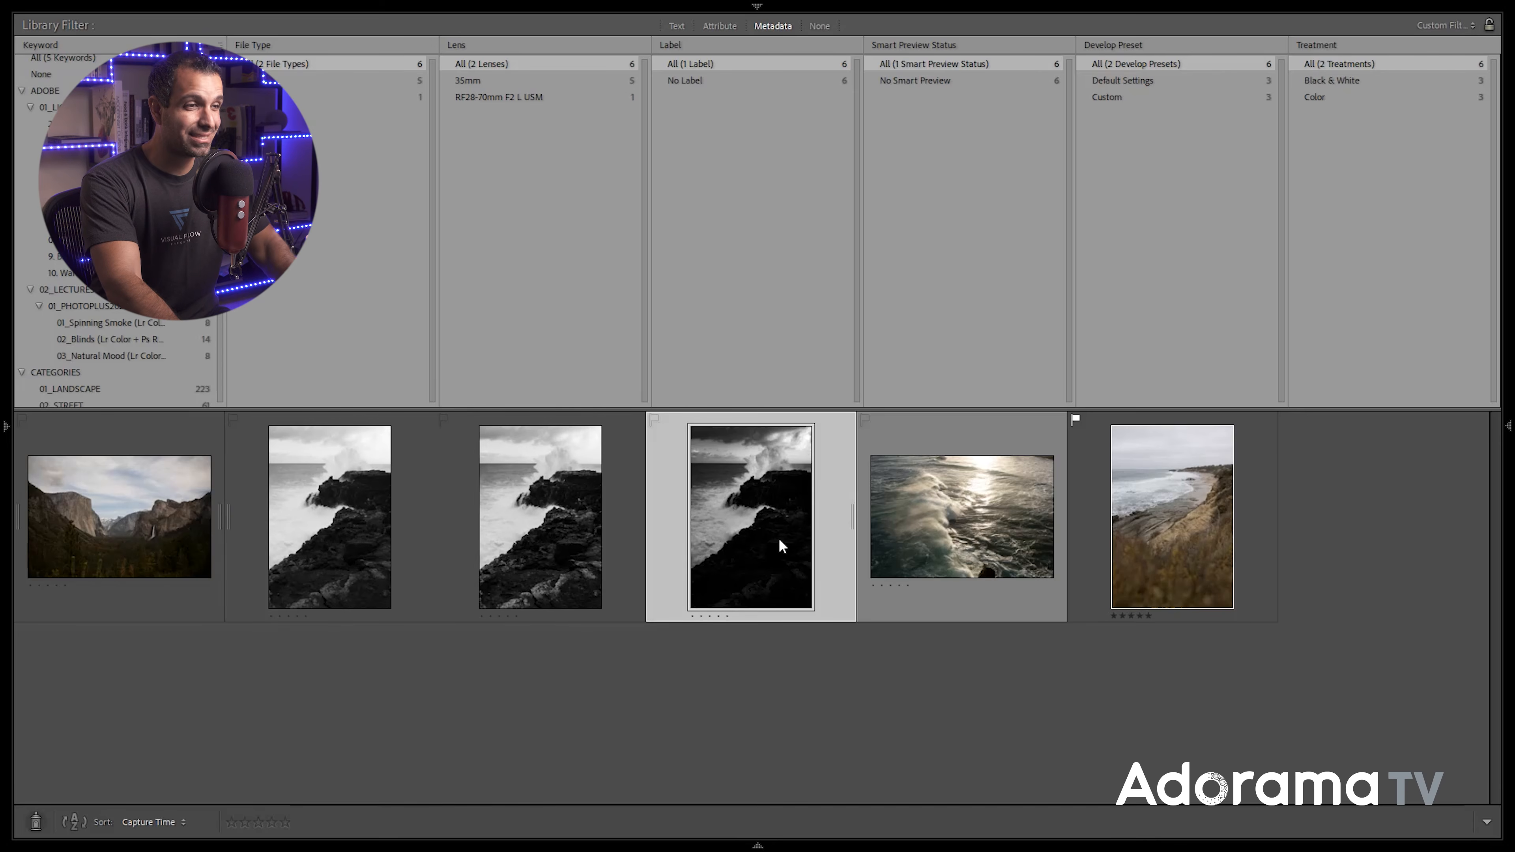
key(ctrl+apostrophe)
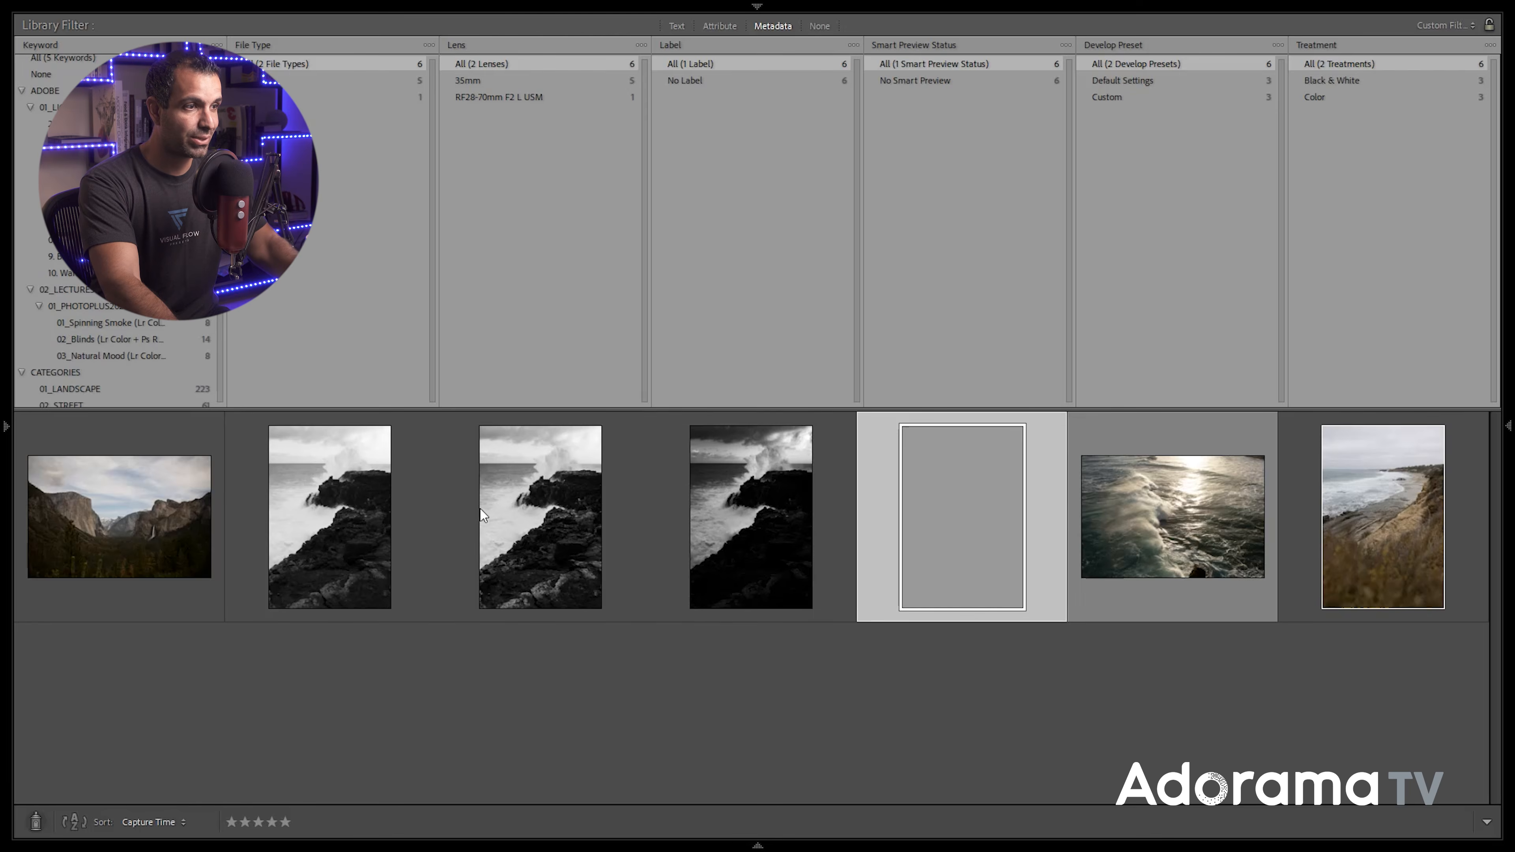
Reset the adjustment brush, graduated filter and radial filter on the seascape version from which the copy was made
click(741, 487)
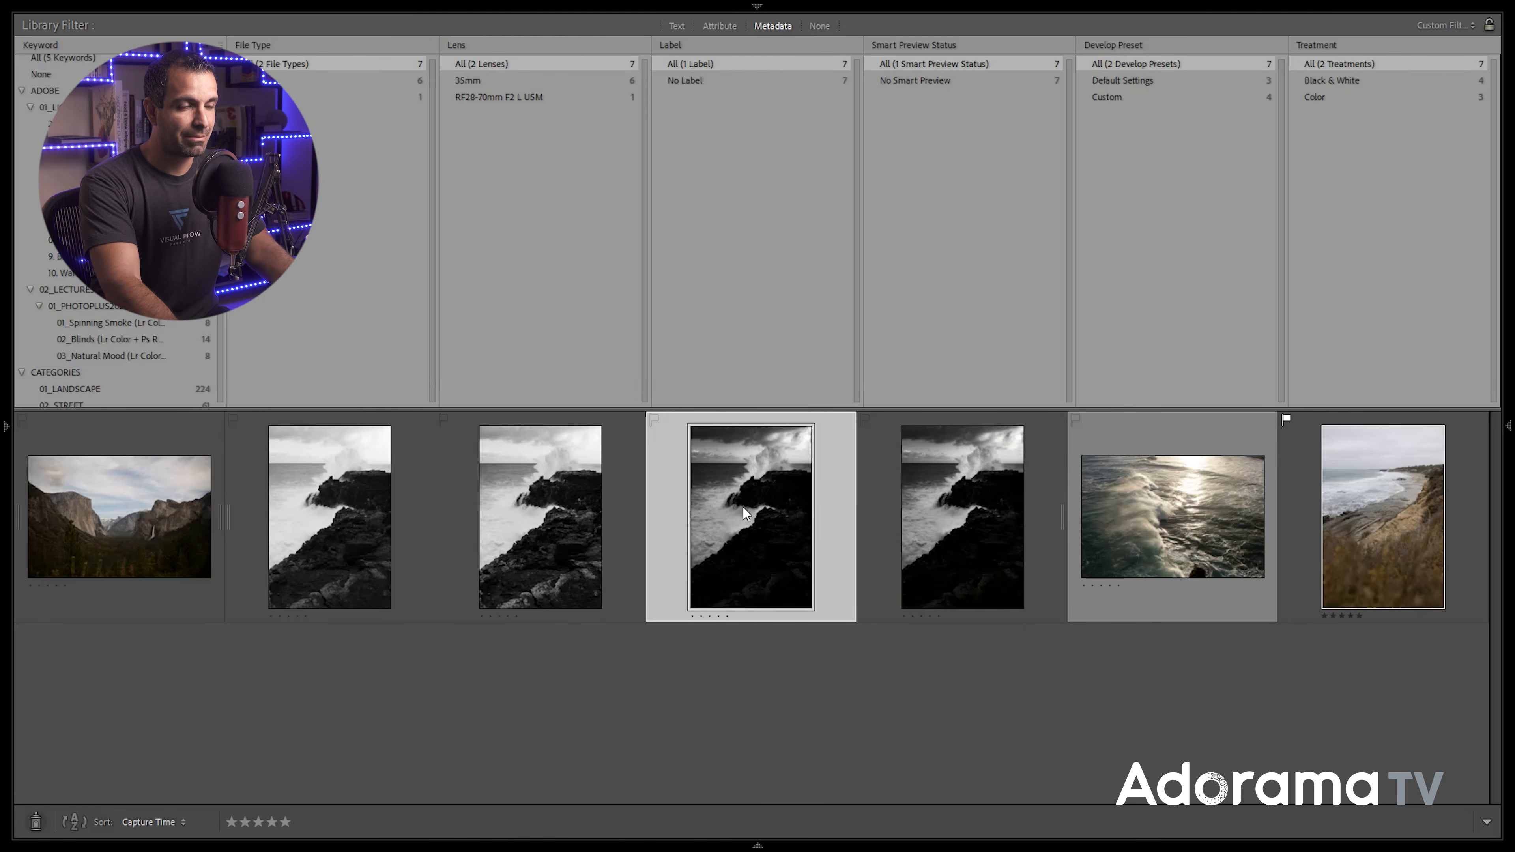
key(d)
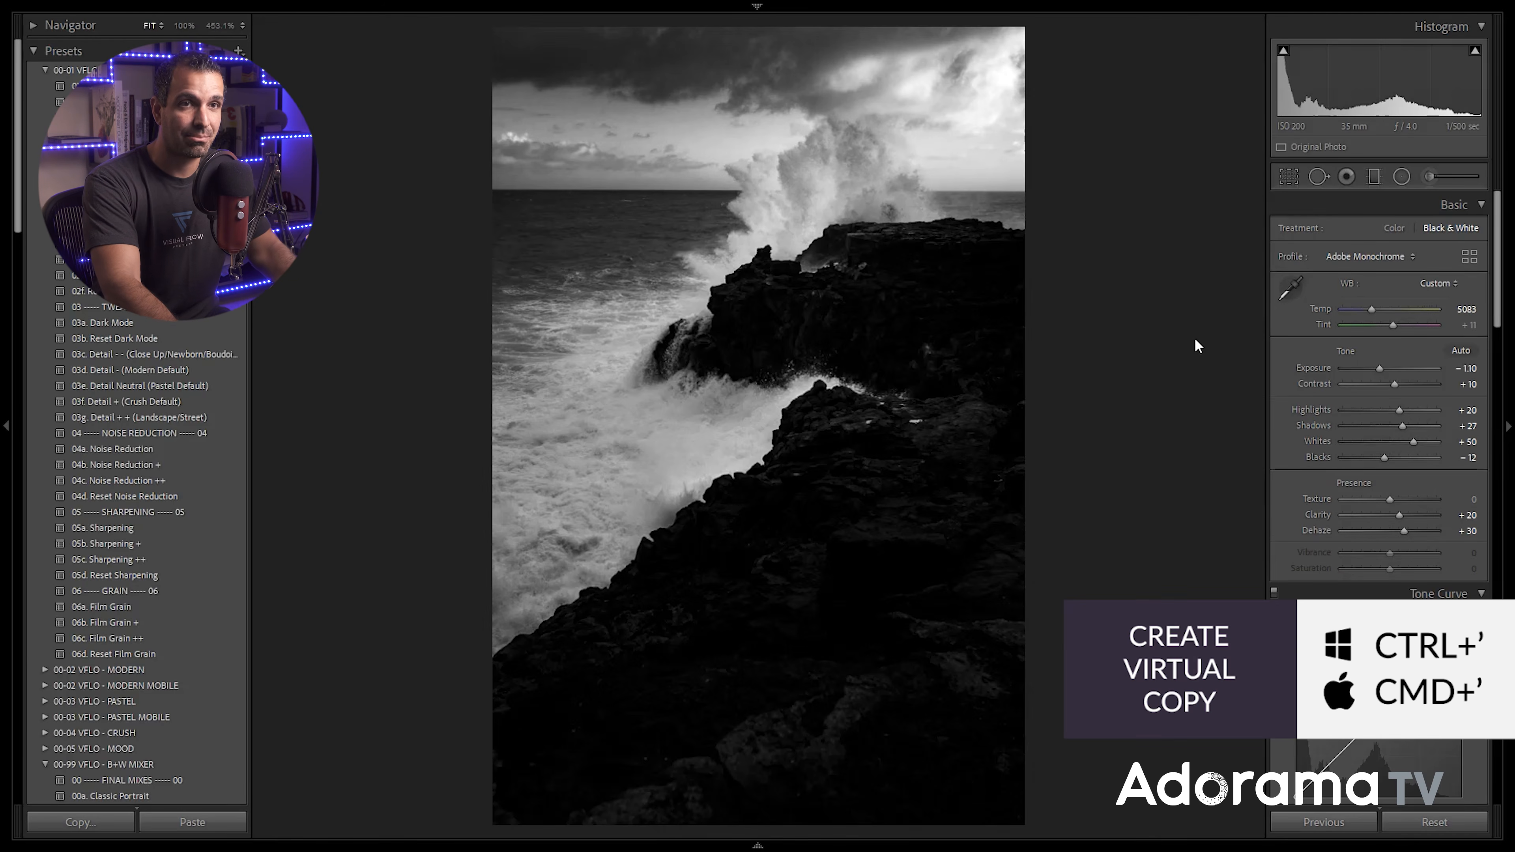
click(1430, 176)
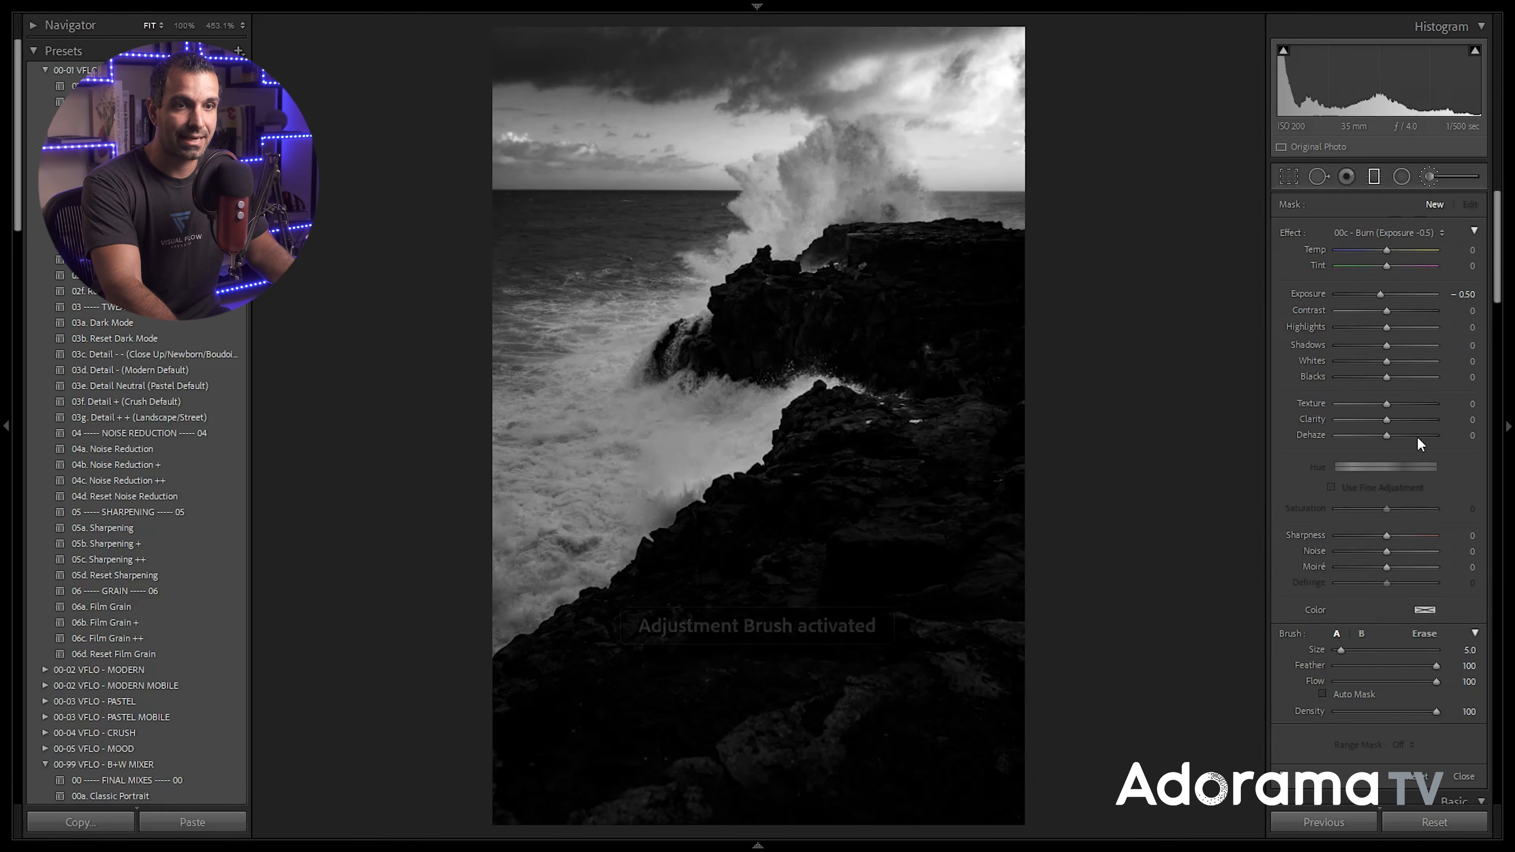
click(1425, 776)
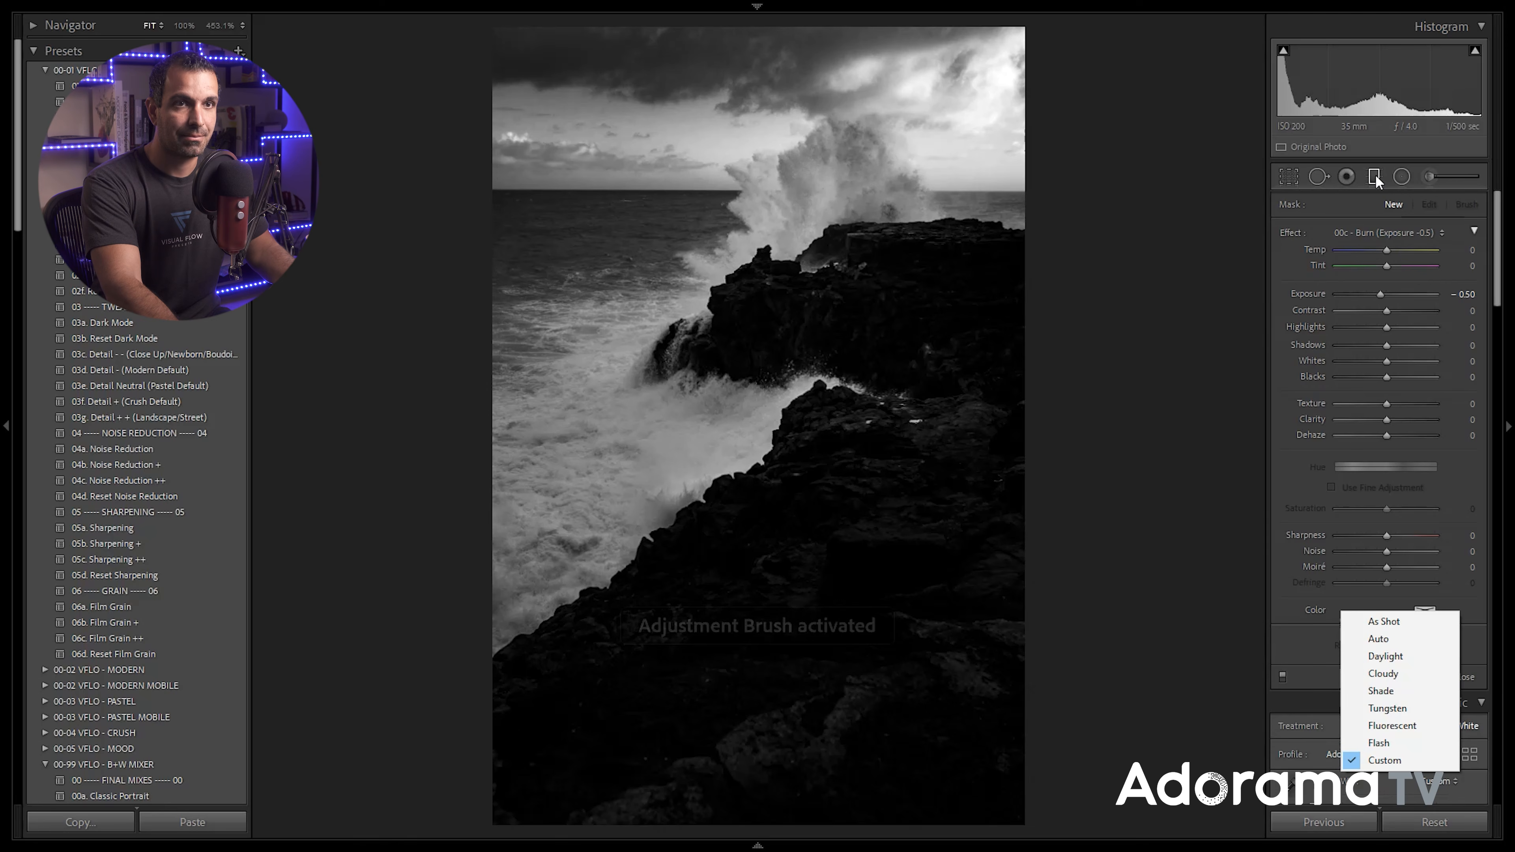
click(1384, 760)
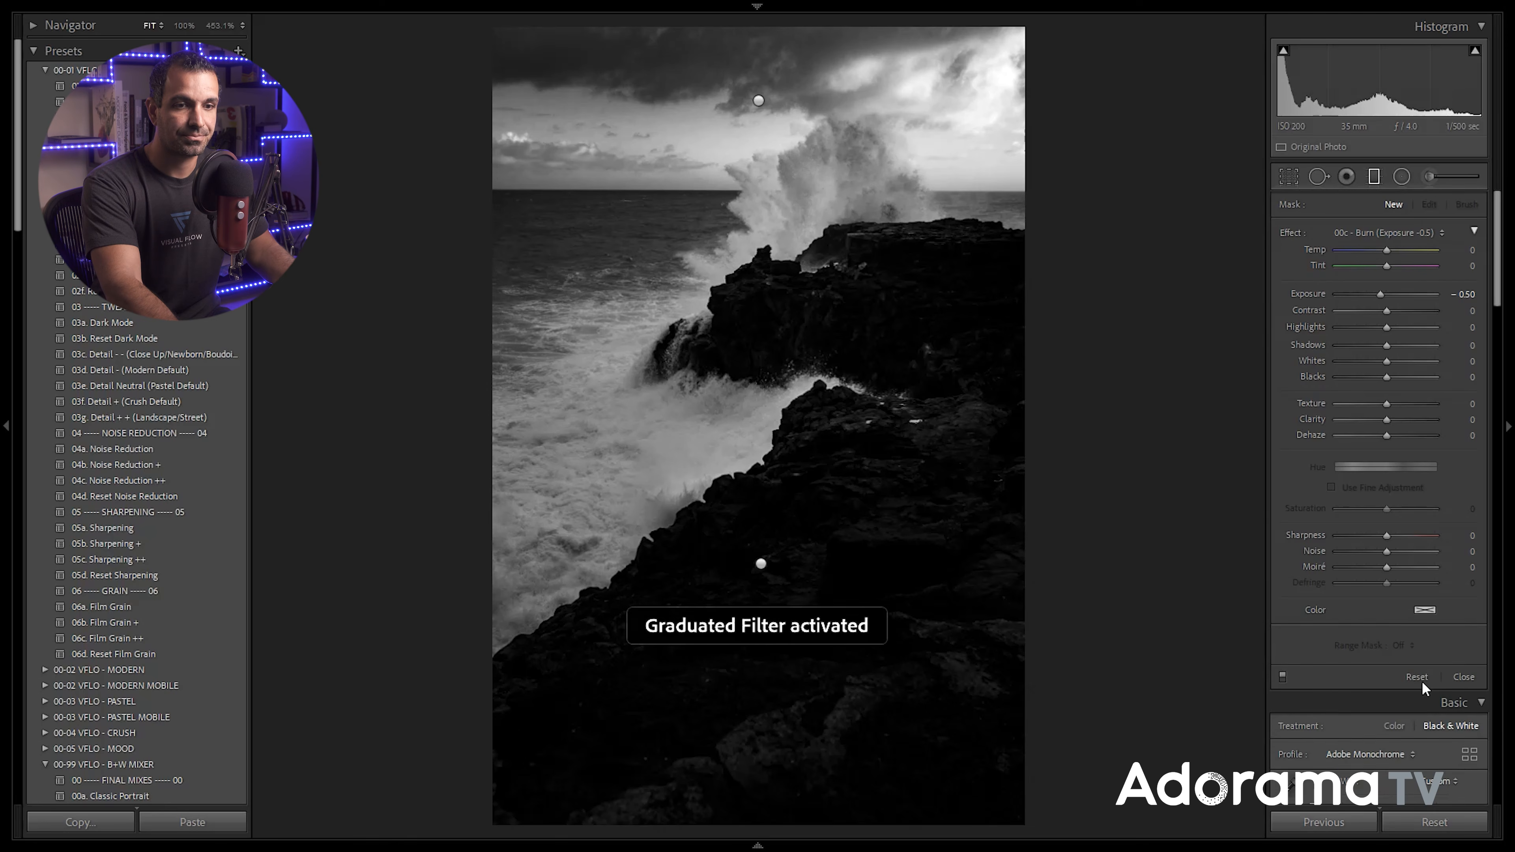
click(1402, 177)
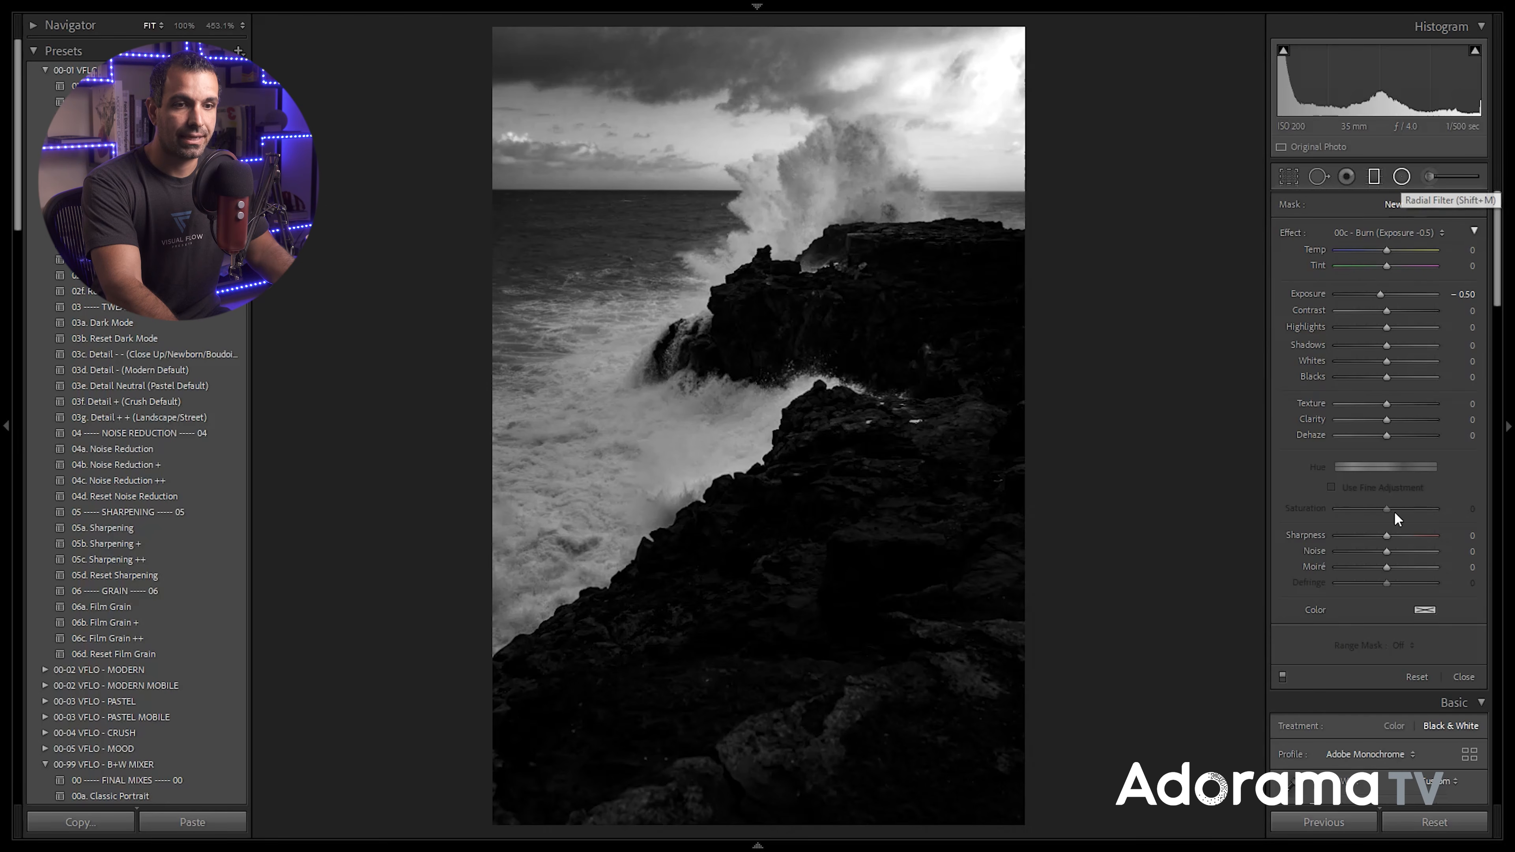
click(1415, 722)
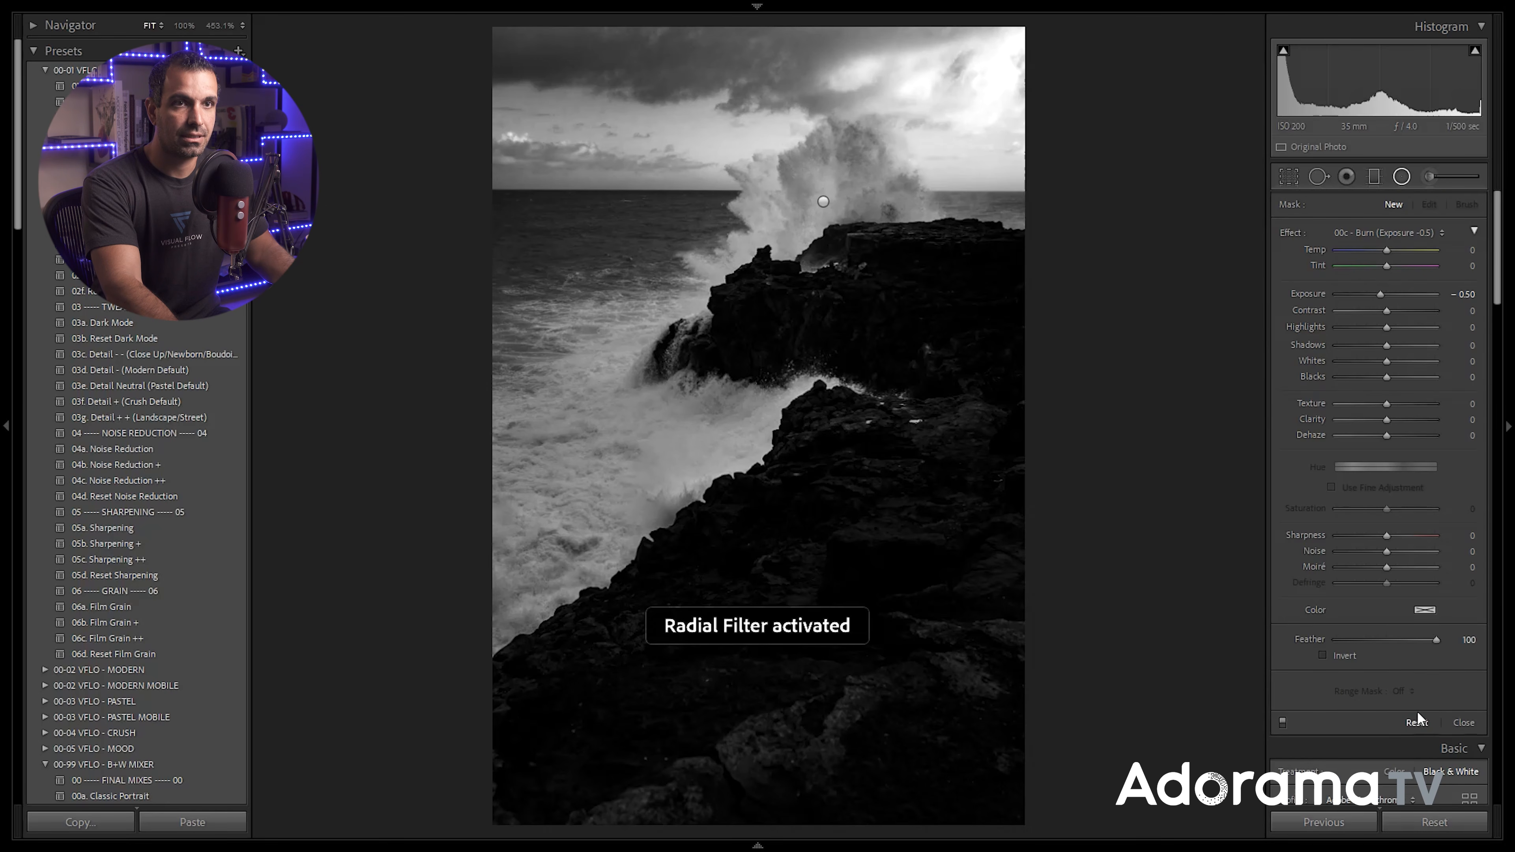
click(1402, 177)
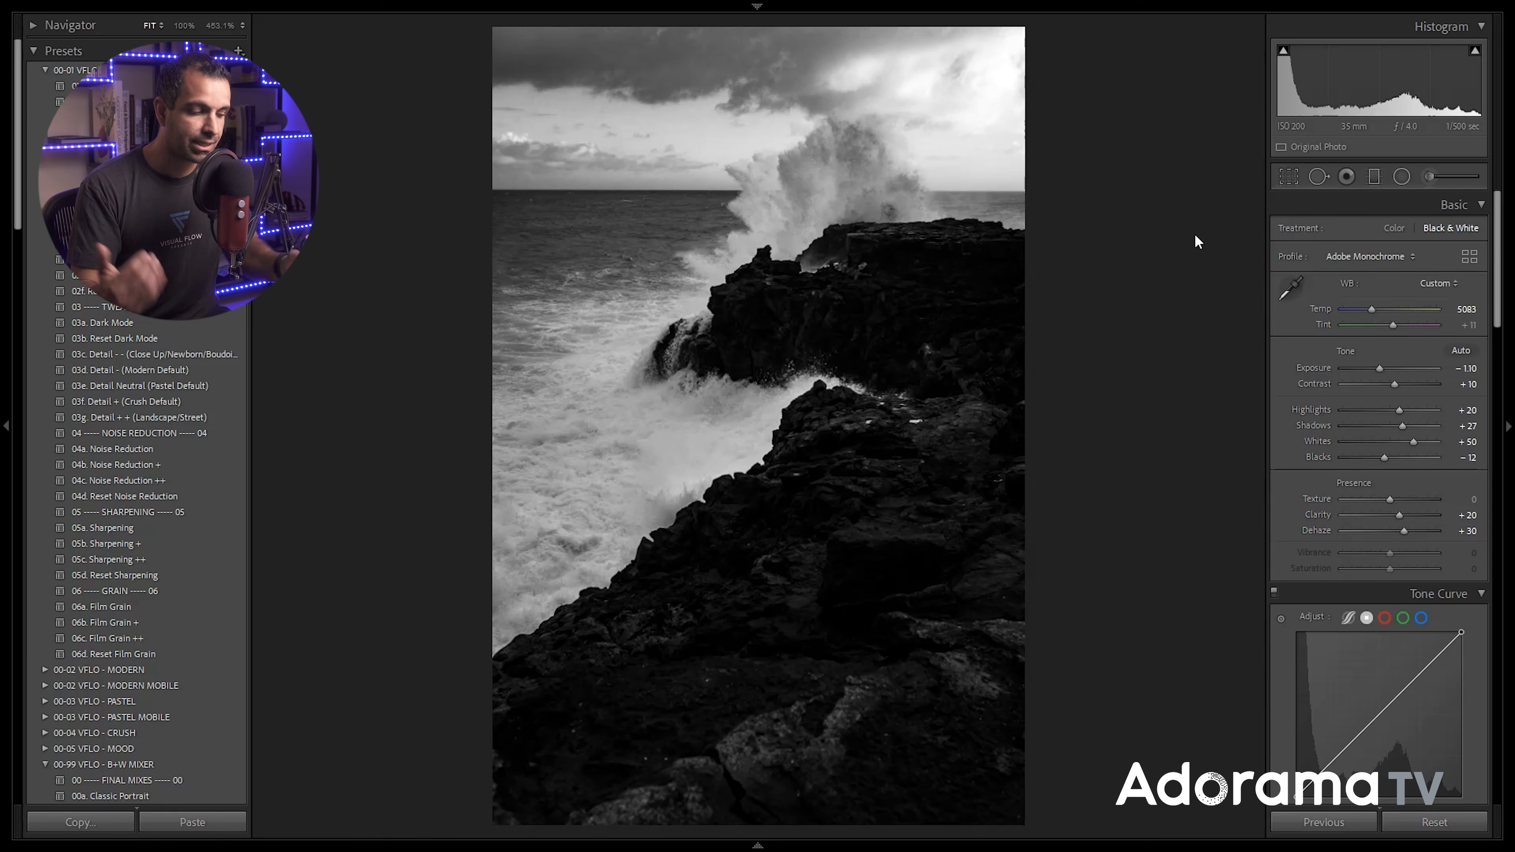
Compare all four black-and-white seascape versions side by side in Survey view, going from the flattest to the fully dodged and burned one
key(g)
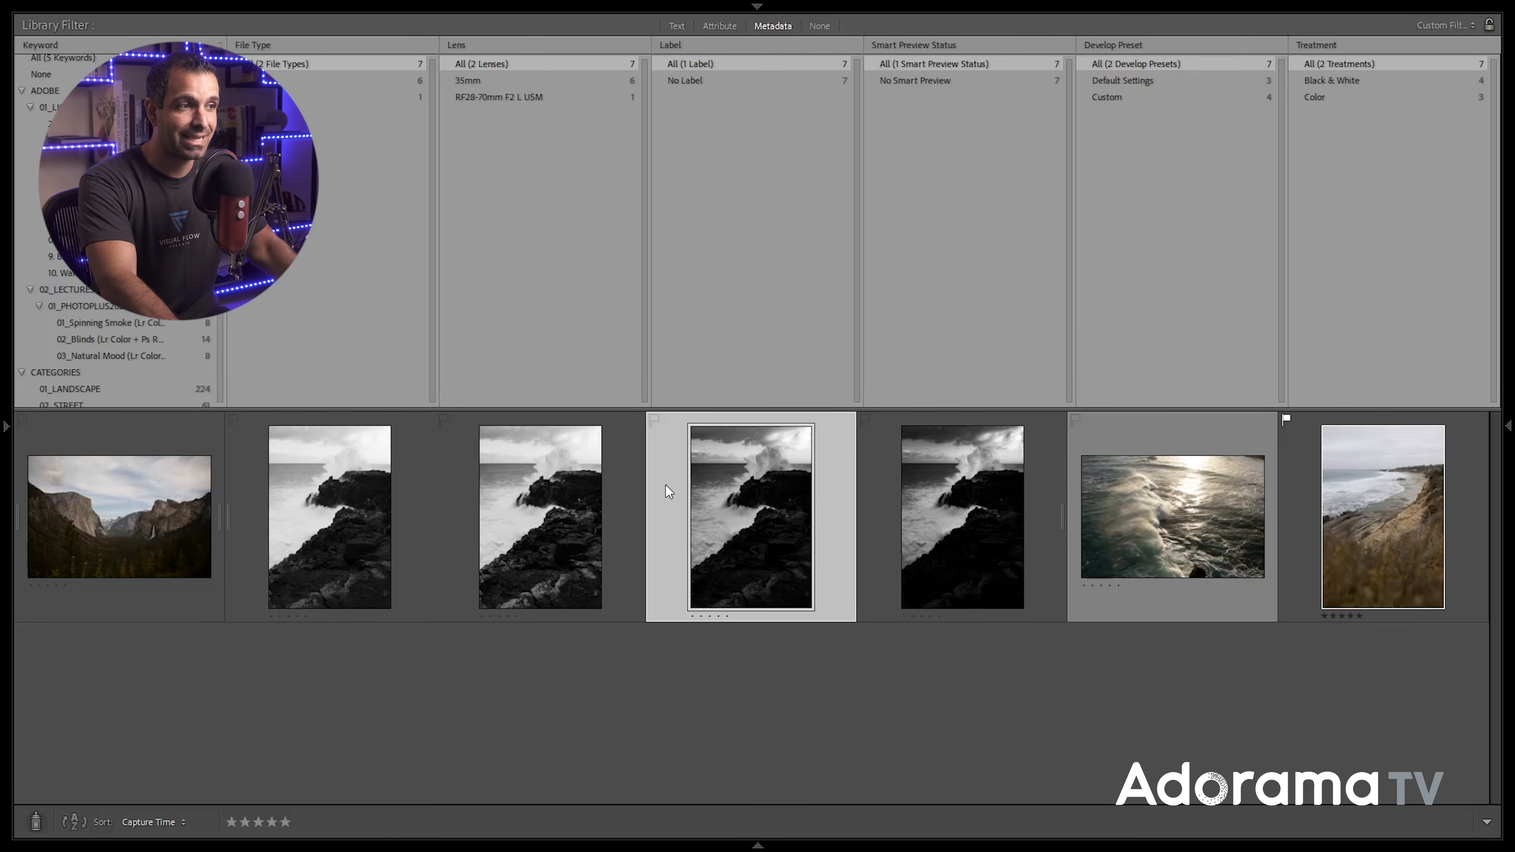
click(394, 504)
shift+click(883, 512)
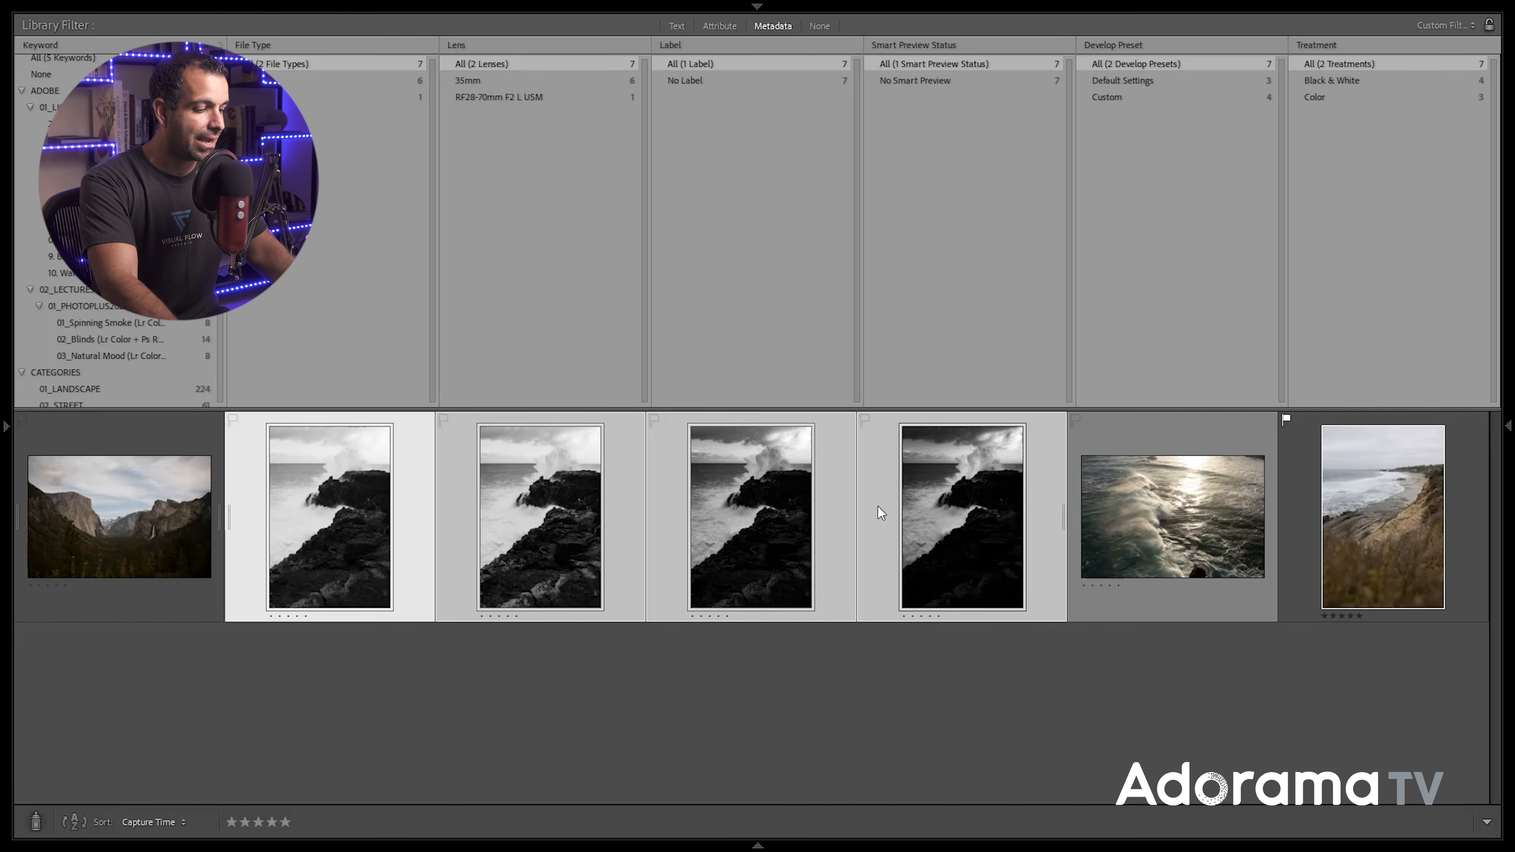
key(n)
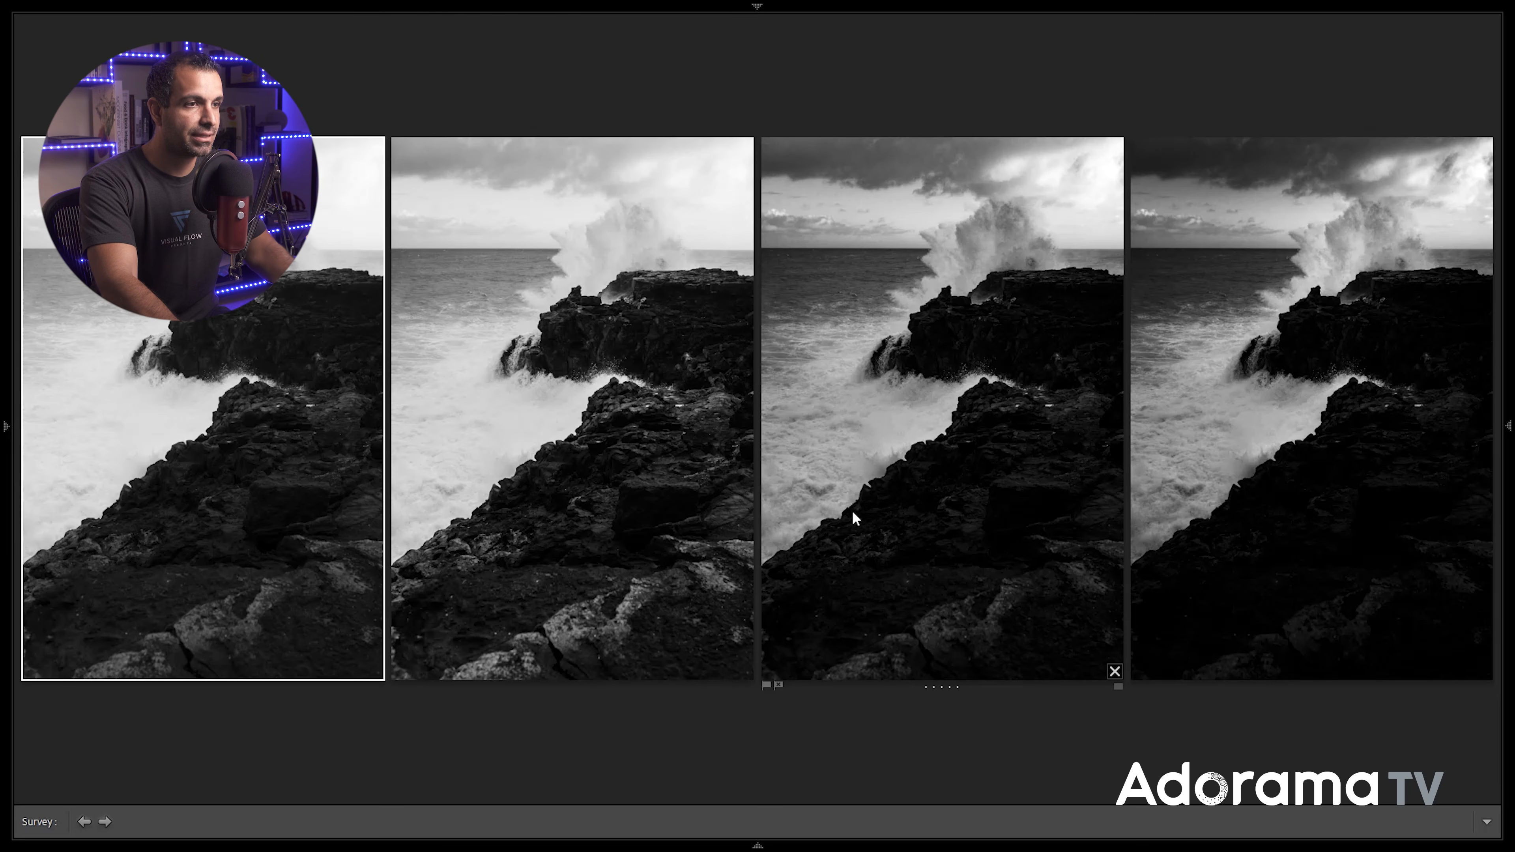
click(607, 277)
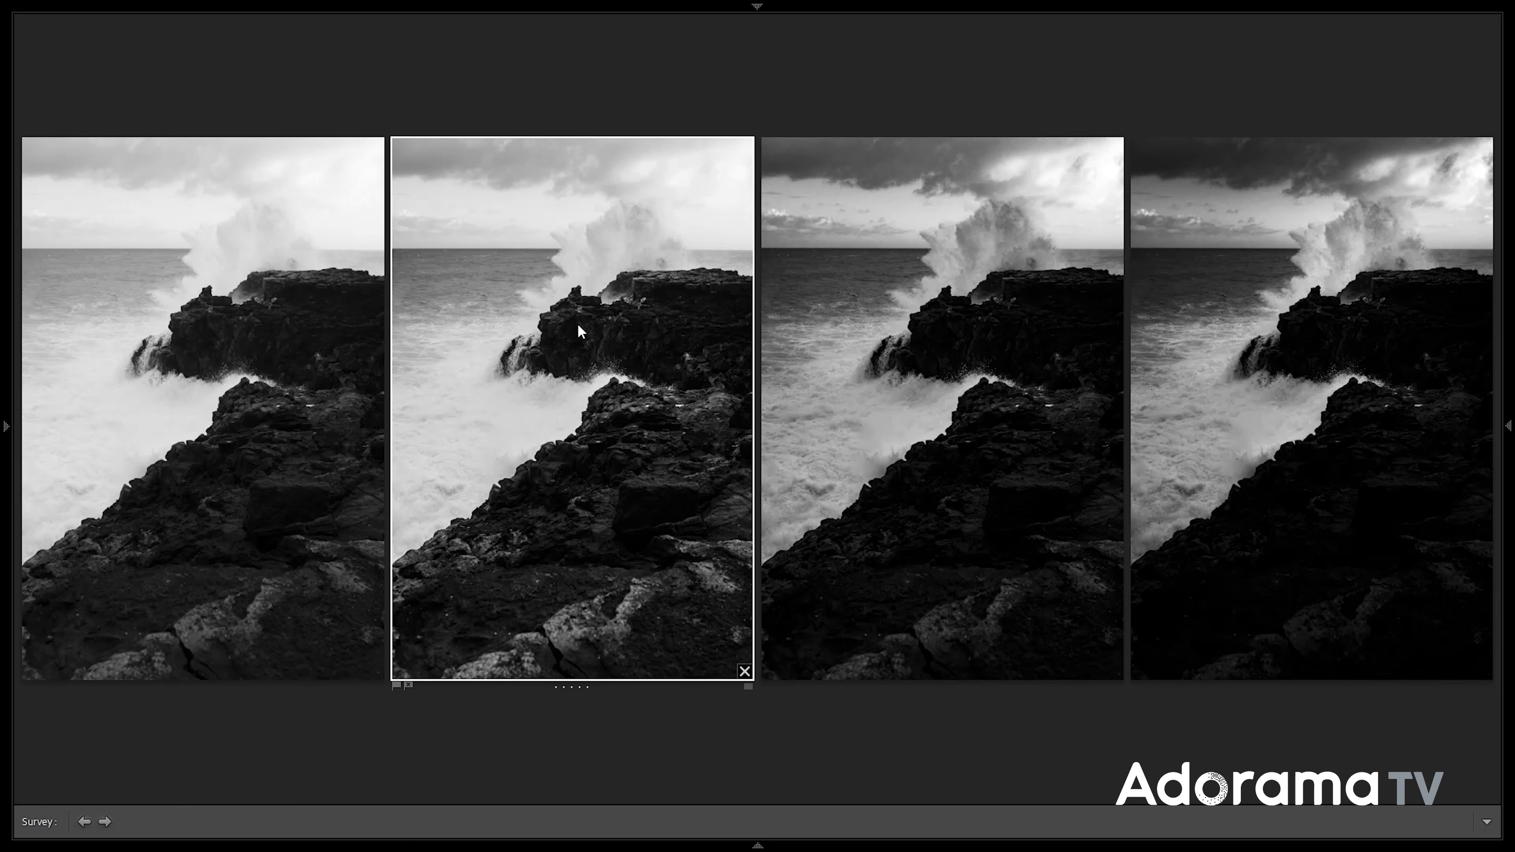
click(867, 278)
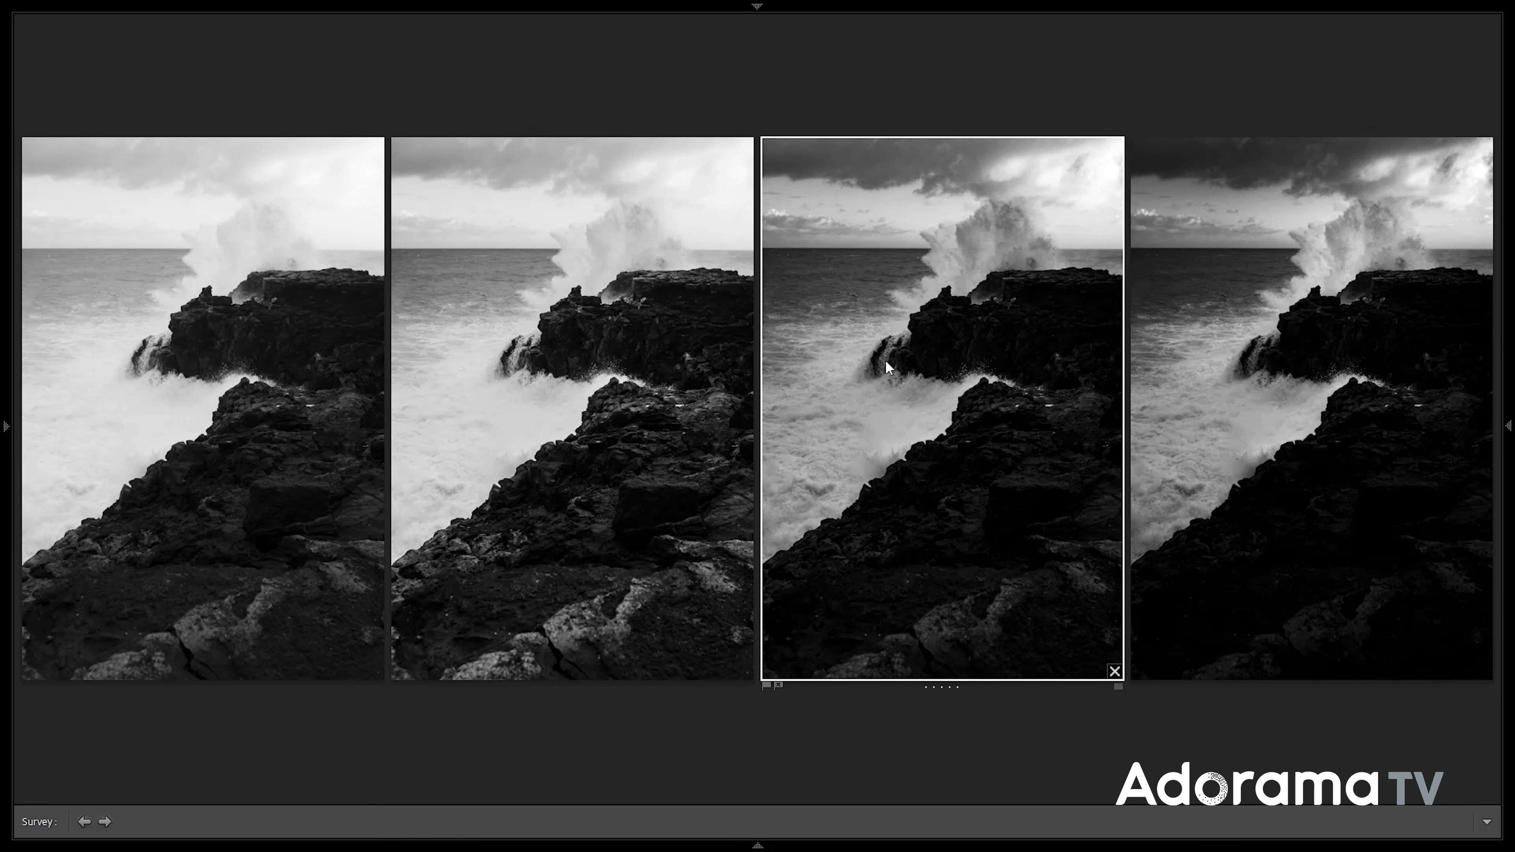
click(1240, 324)
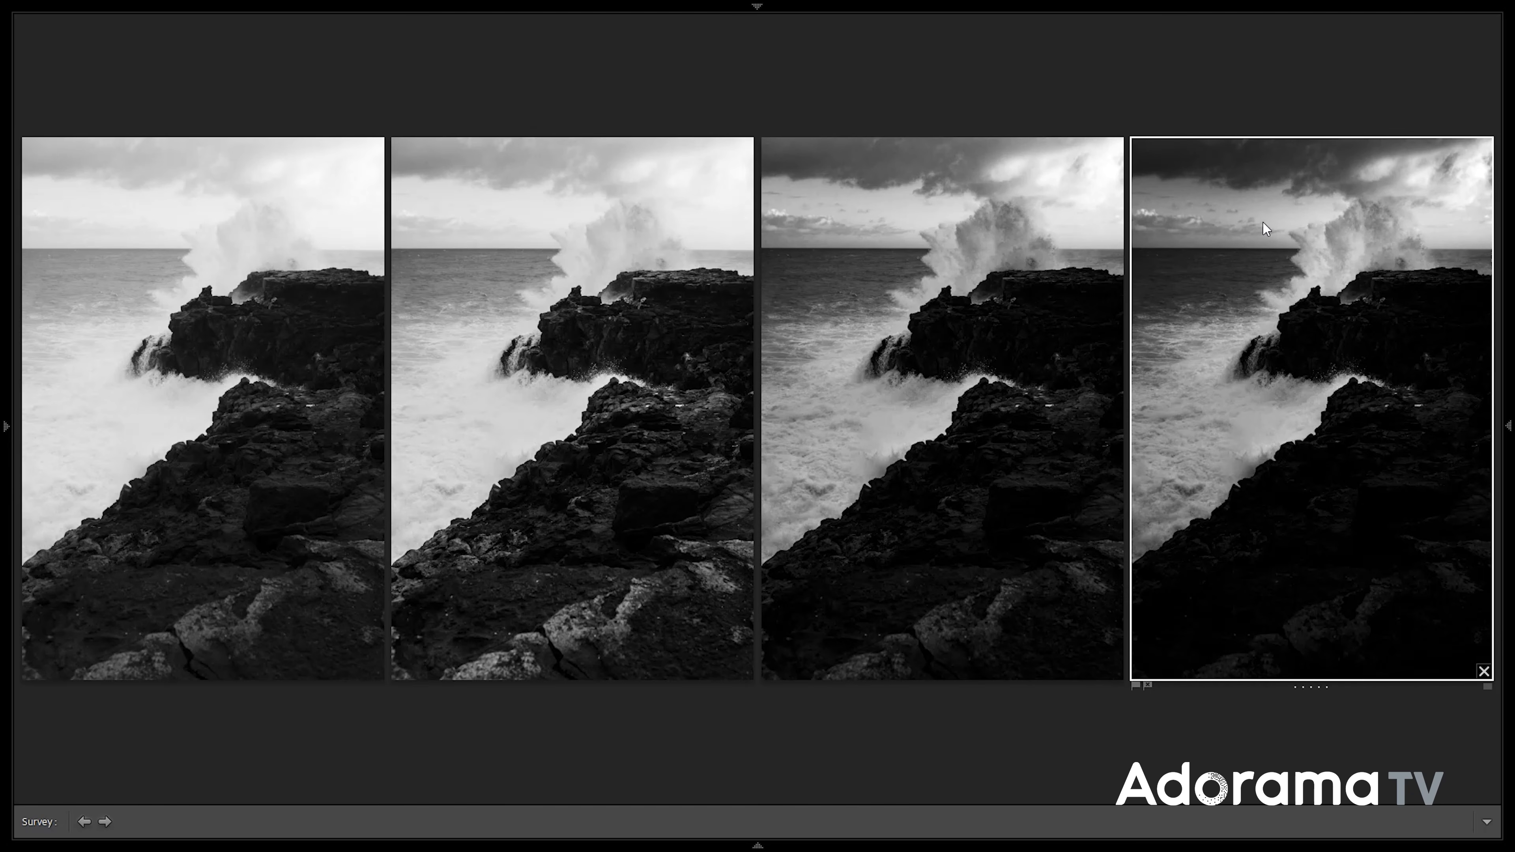